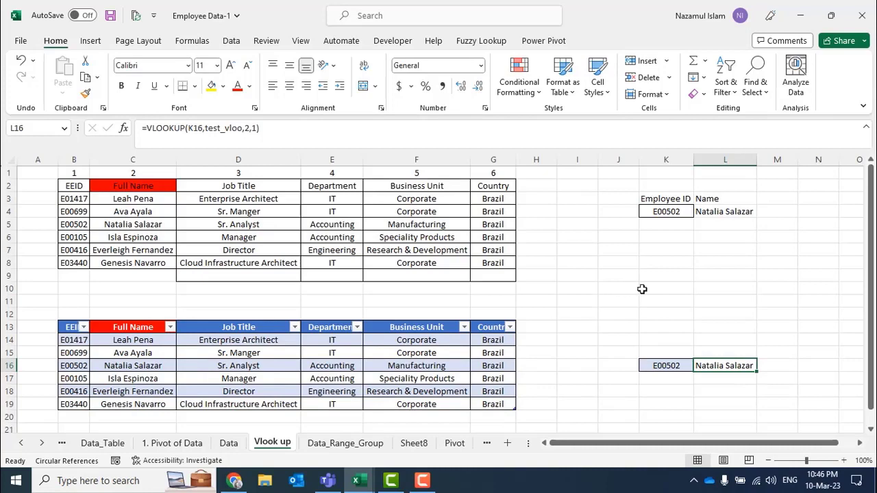
left_click(674, 278)
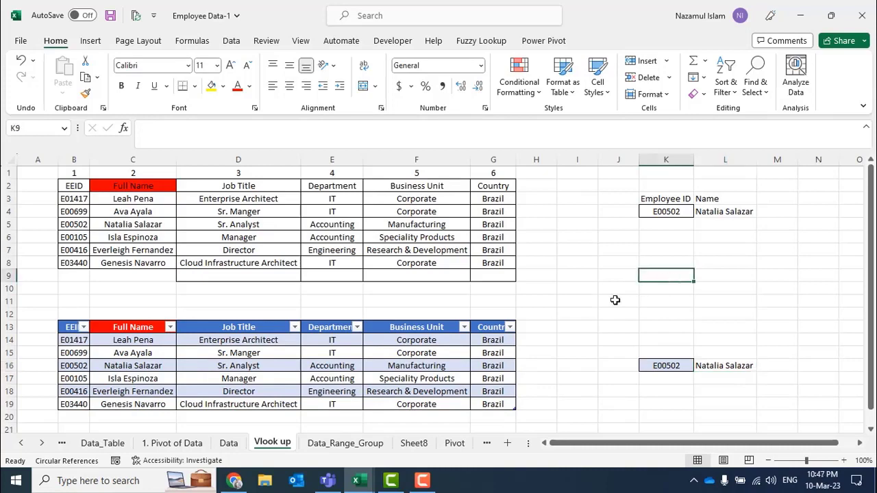
left_click(679, 365)
left_click(708, 287)
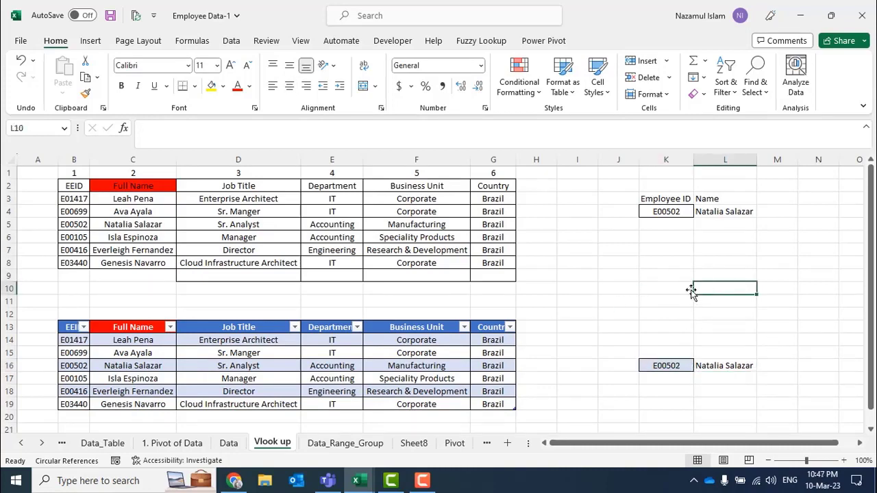
left_click(683, 287)
left_click(719, 290)
Copy the employee ID from cell K16 into cell K9
left_click(664, 363)
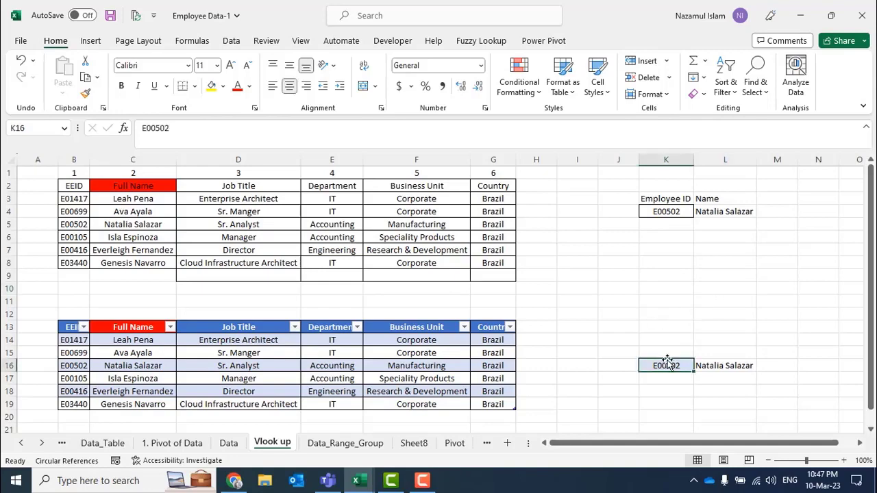
key("ctrl+c")
left_click(670, 277)
key("ctrl+v")
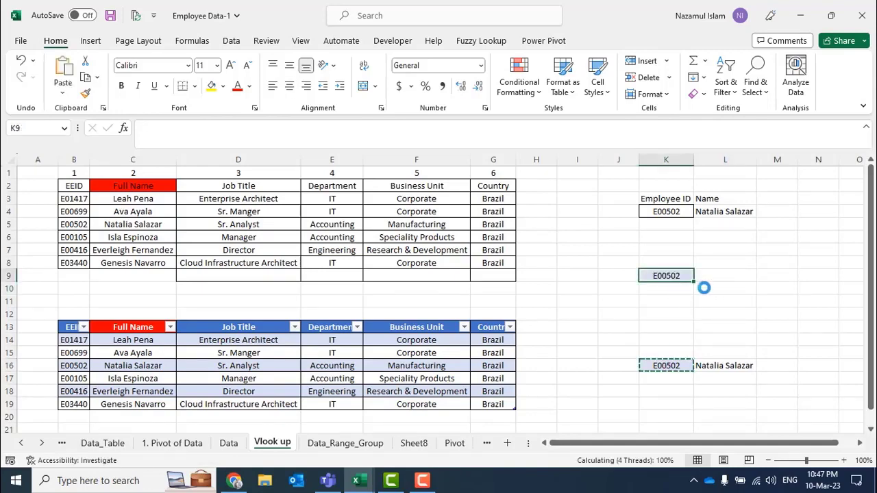
Enter the formula =VLOOKUP(K9,Data_Range_Group,2,1) in cell L9, beside the copied employee ID
left_click(720, 276)
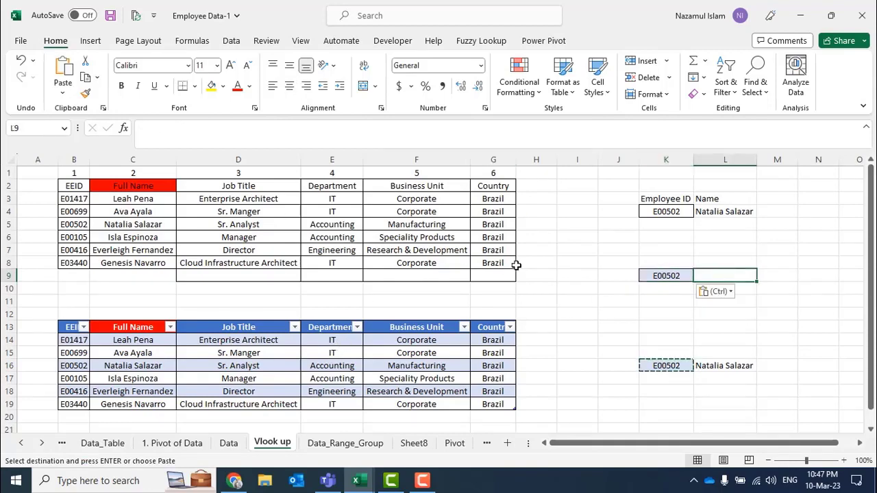
key("Escape")
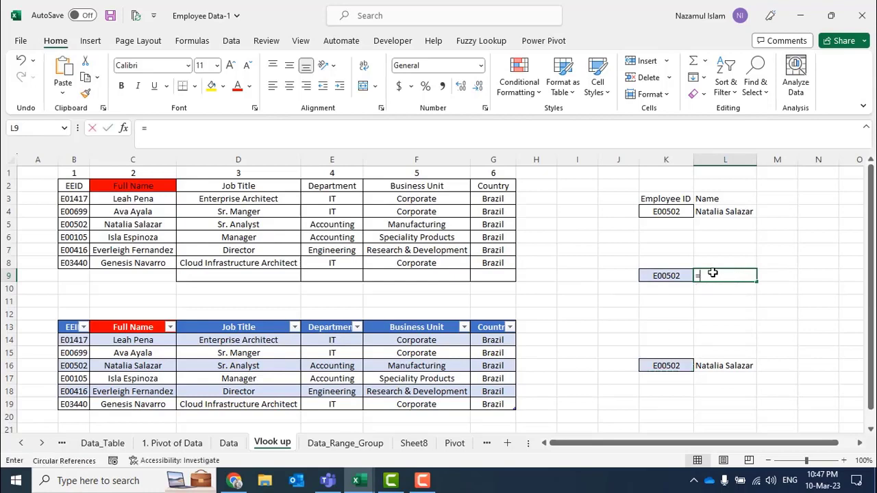
type("=vlo")
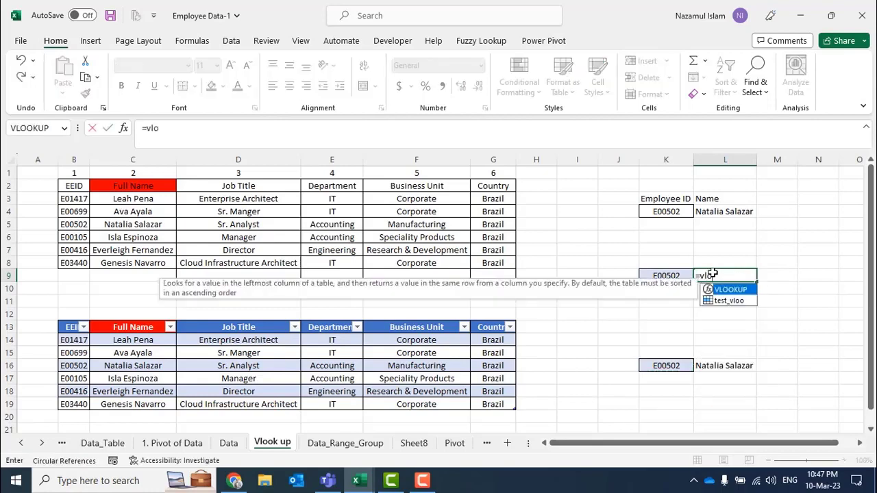
key("Tab")
key("Left")
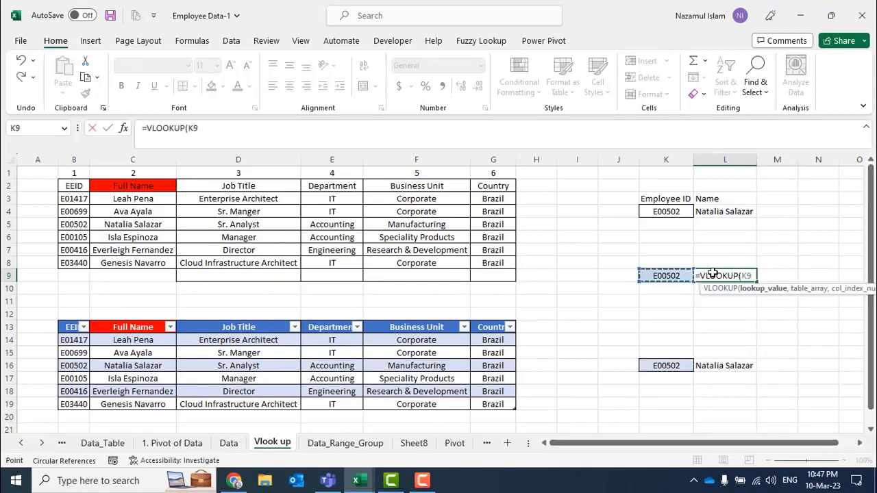
type(",")
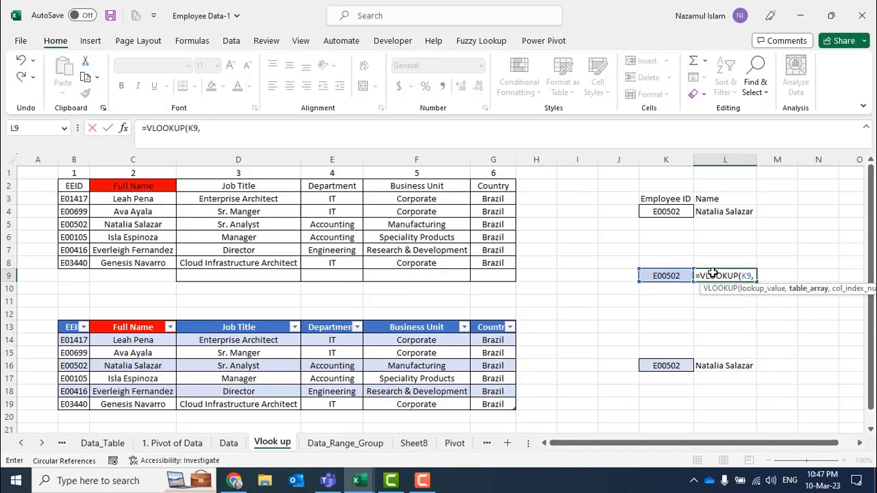
type("d")
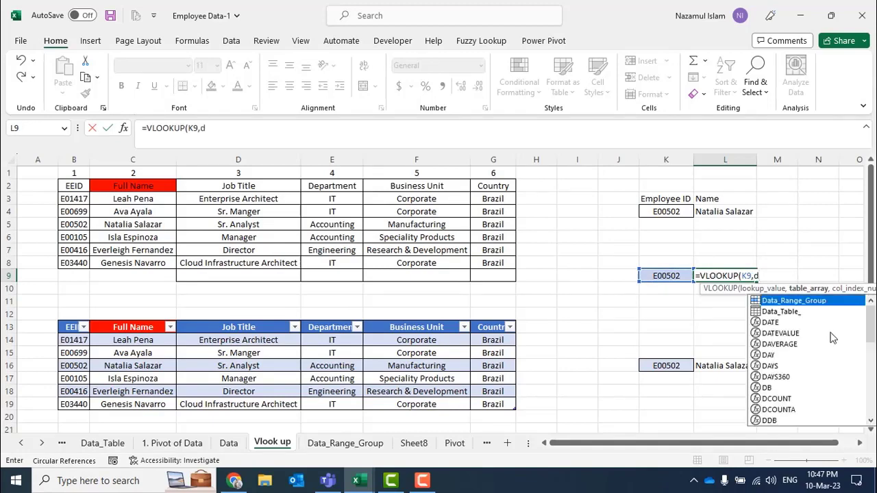
double_click(793, 302)
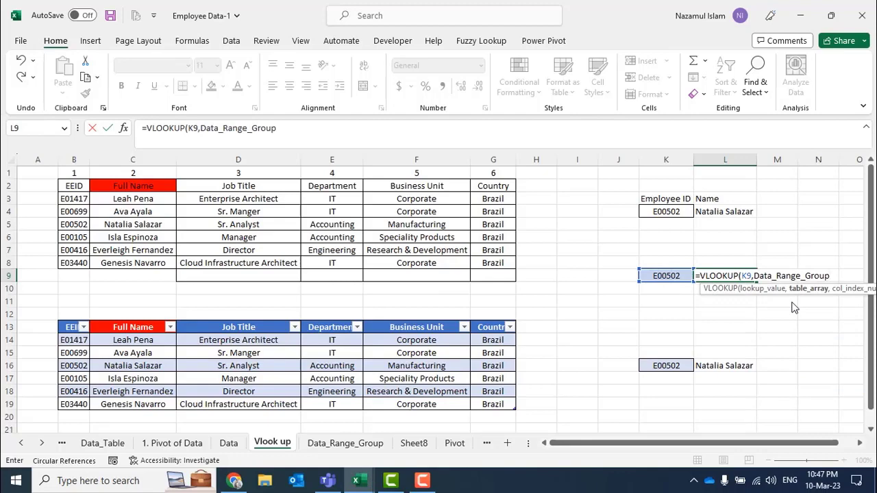
type(",")
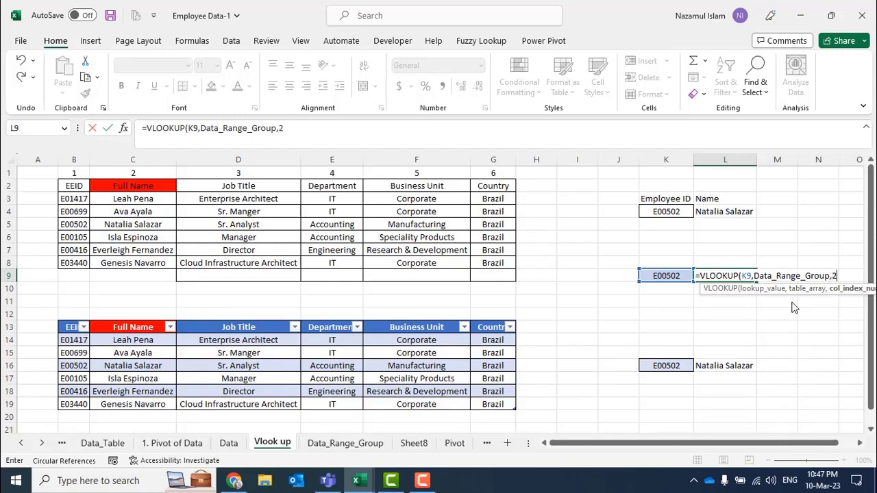
type("2,1")
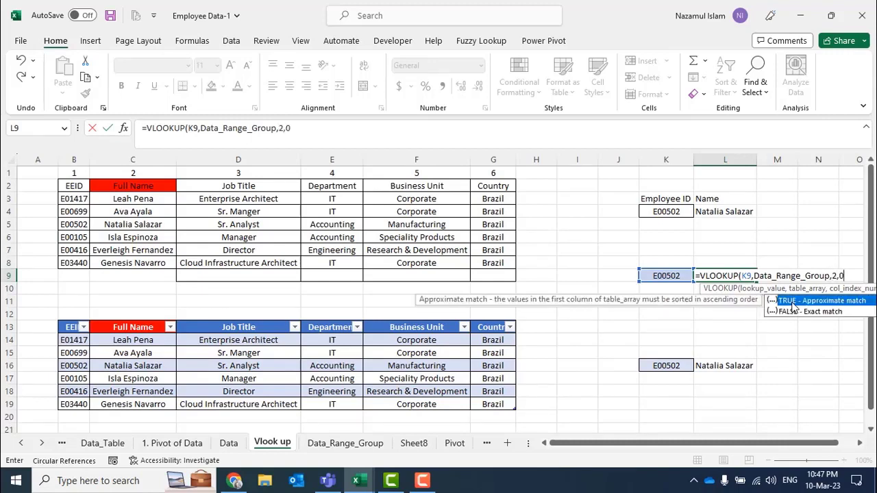
type(")")
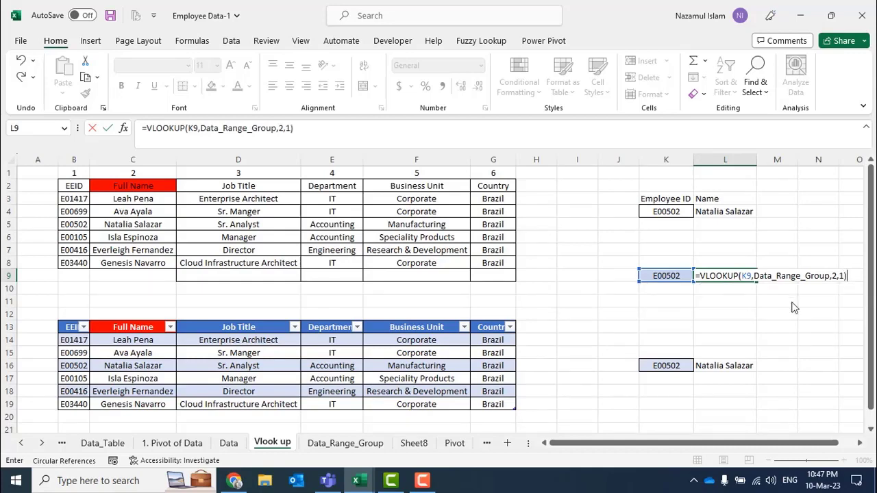
key("Return")
Inspect the VLOOKUP formula in cell L9 and the result it returns
left_click(730, 276)
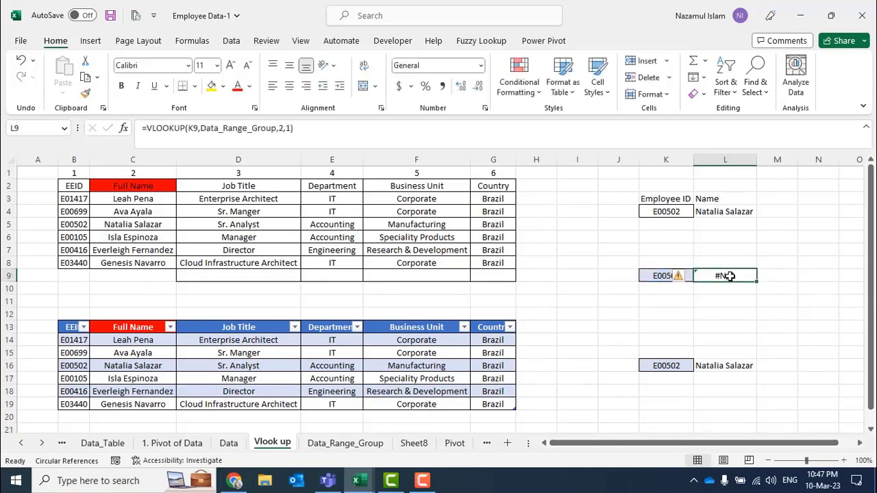
left_click(731, 316)
left_click(730, 274)
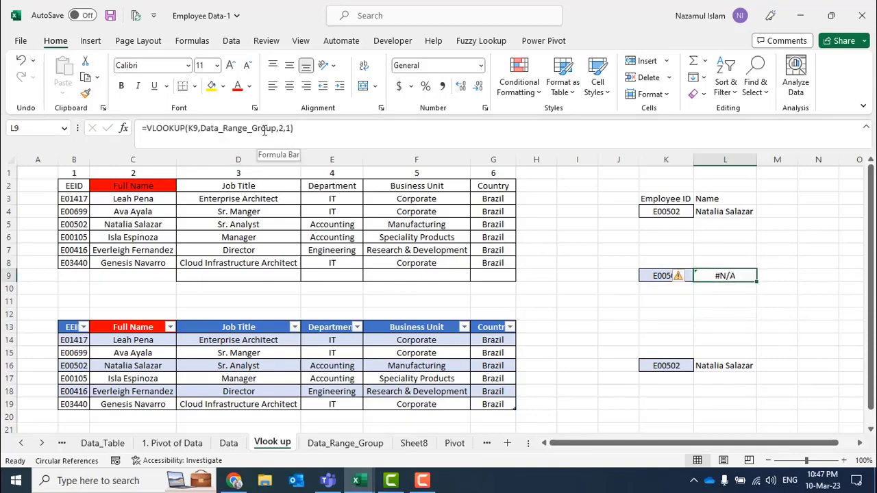
left_click(764, 314)
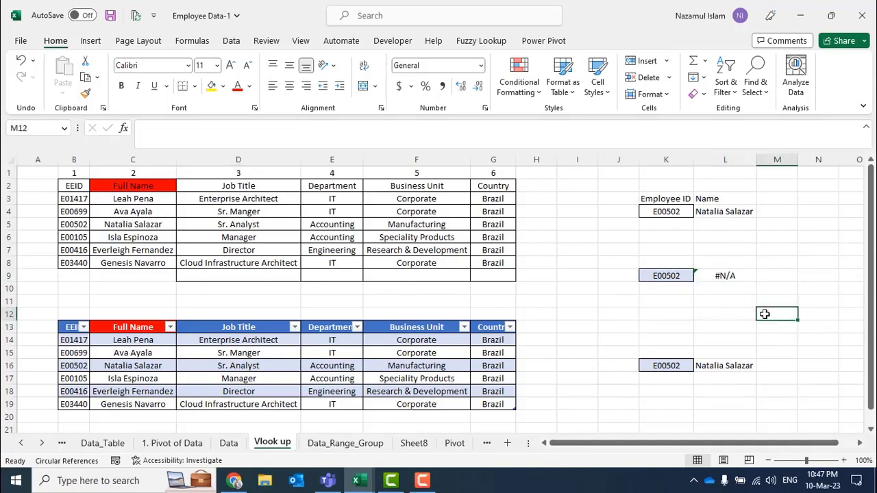
left_click(723, 274)
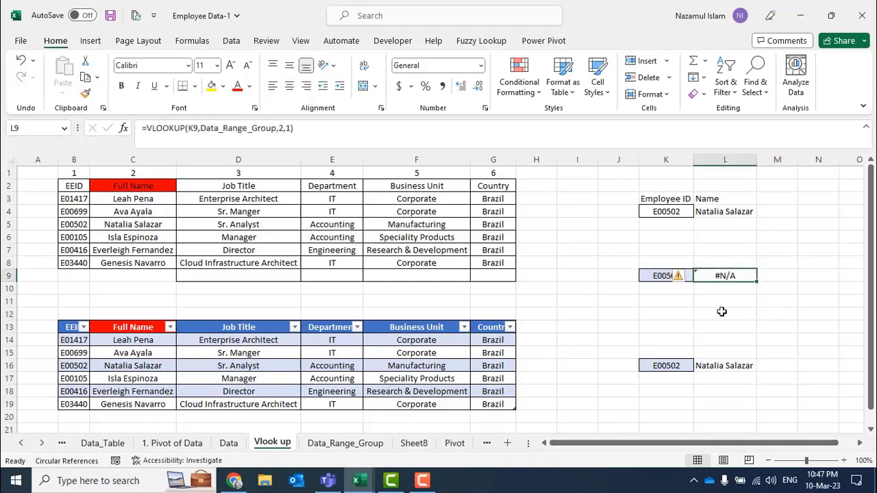
left_click(722, 312)
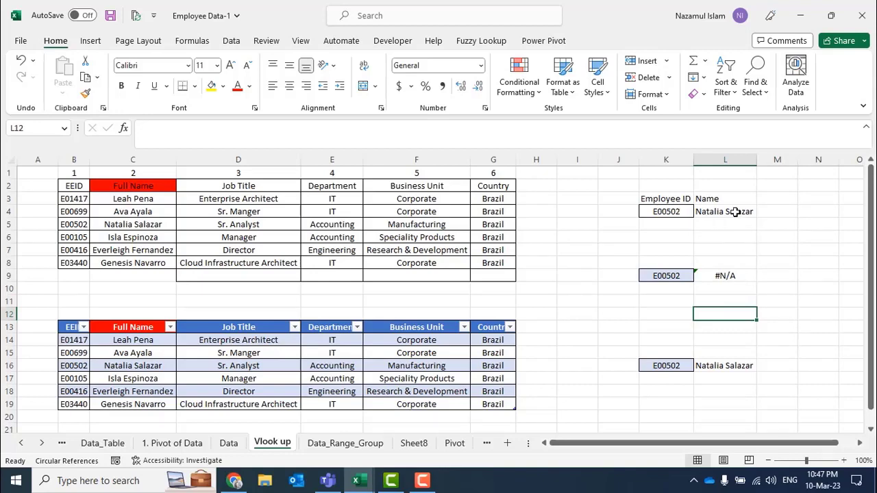
Compare the lookup values in K4 and K9 and examine the lookup_value argument of the VLOOKUP formula in L4
left_click(675, 212)
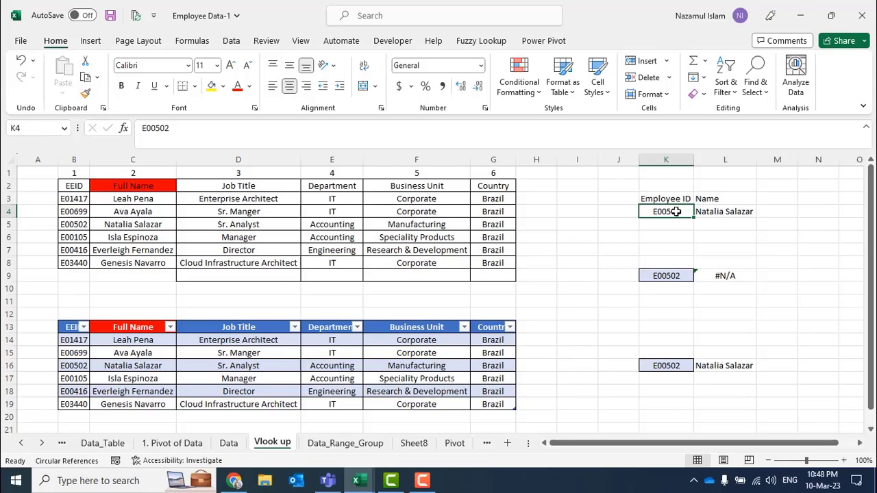
left_click(670, 275)
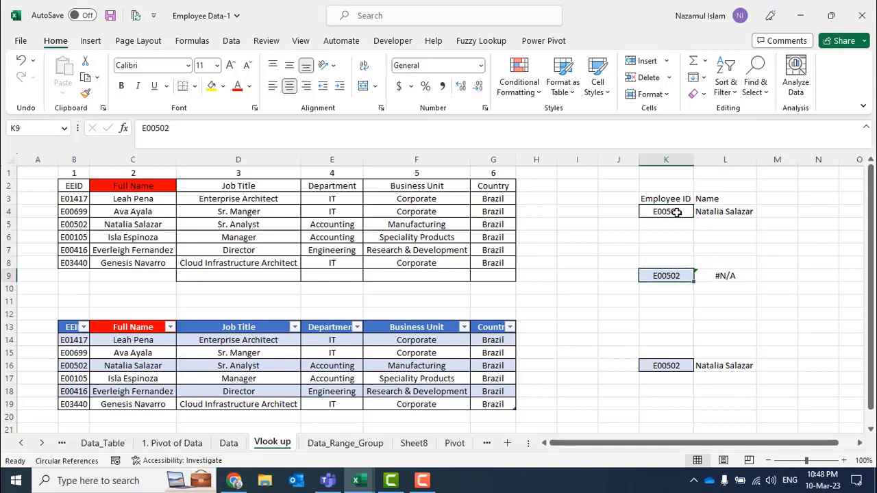
left_click(713, 211)
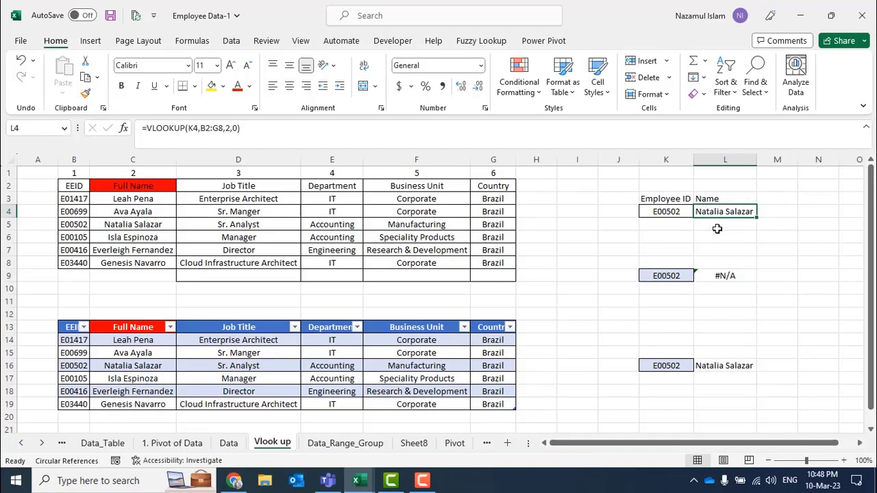
left_click(675, 212)
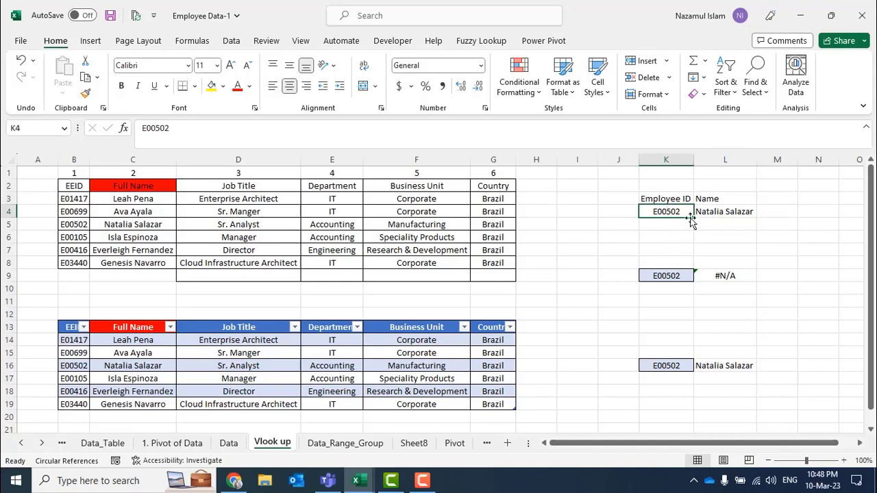
left_click(712, 212)
left_click(276, 130)
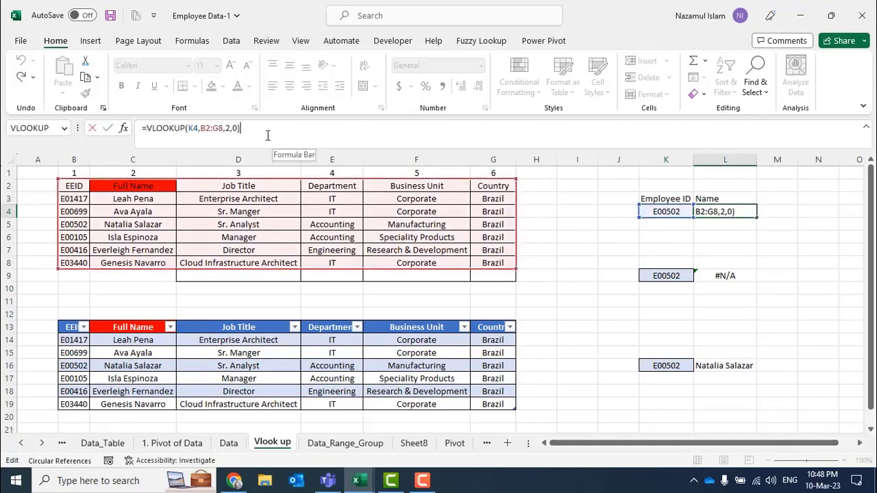
left_click(194, 128)
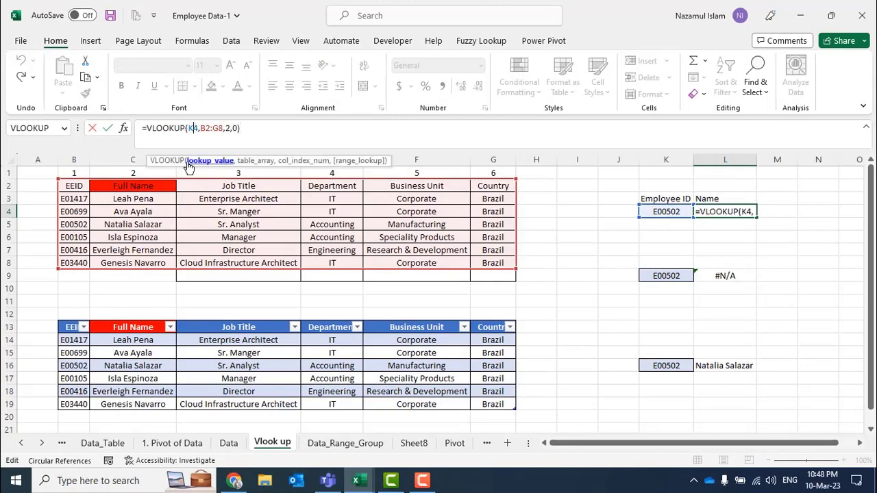
left_click(702, 236)
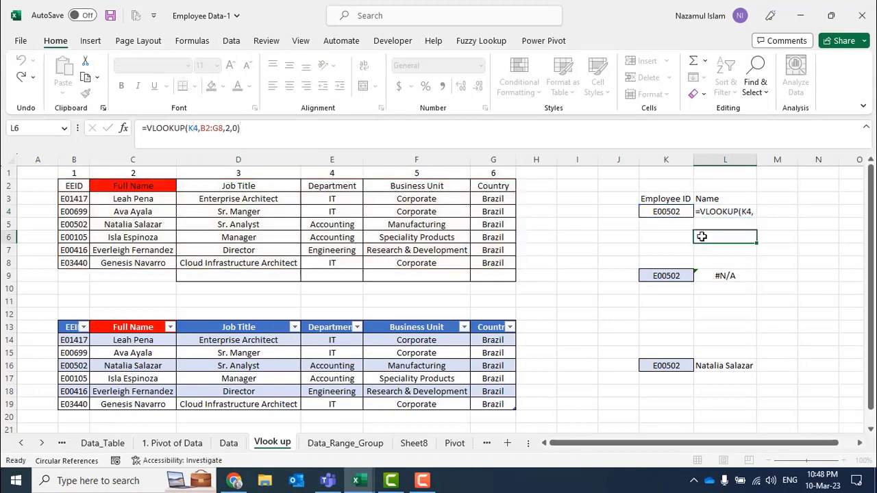
left_click(665, 213)
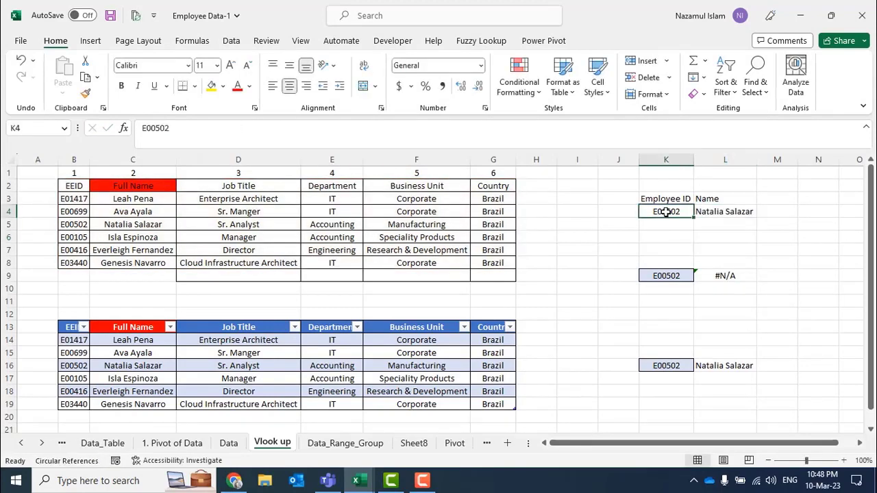
Set the column index of the VLOOKUP formula in L4 to 4, giving =VLOOKUP(K4,B2:G8,4,0)
left_click(710, 212)
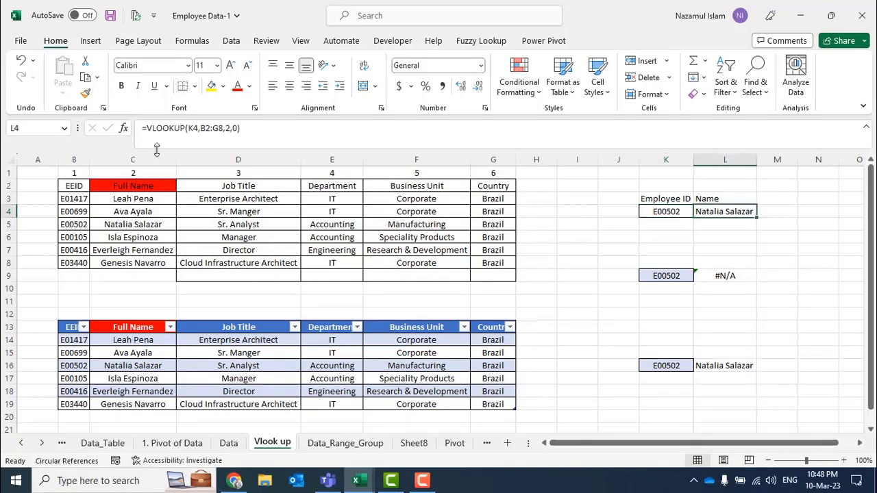
double_click(228, 128)
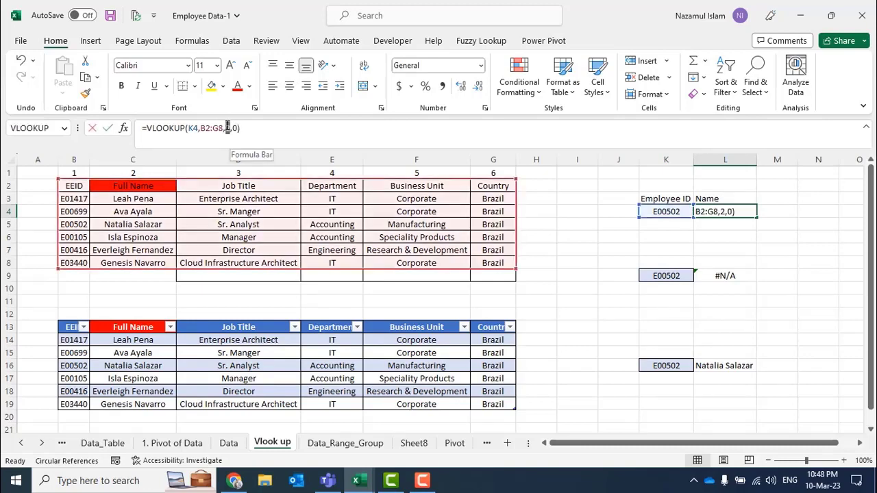
type("4")
key("Return")
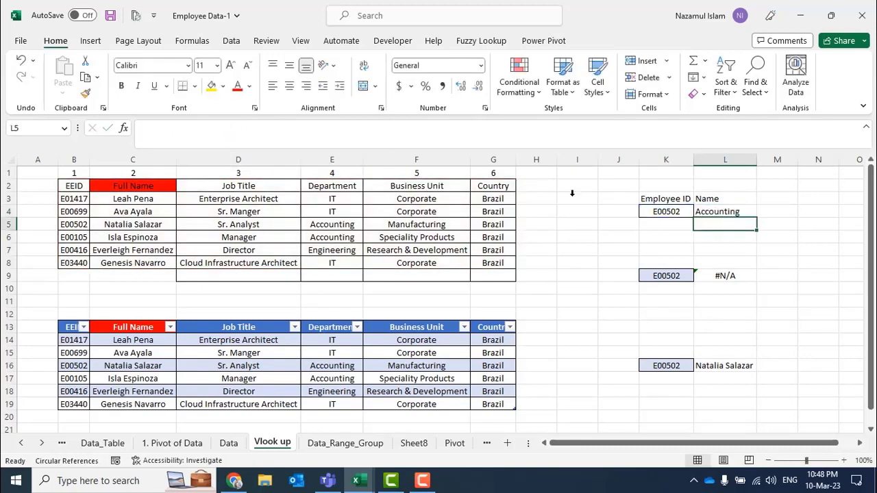
left_click(730, 213)
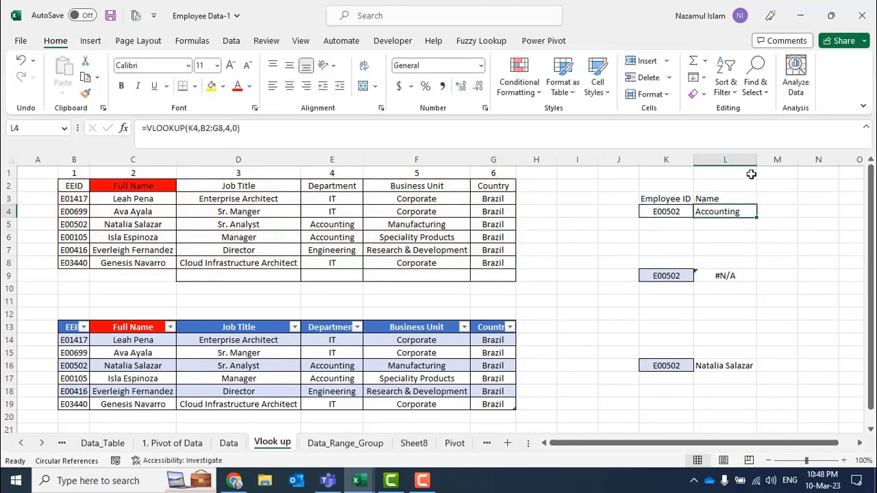
Recalculate the workbook from the employee ID cell K4 and dismiss the circular reference warning
left_click(674, 212)
key("F9")
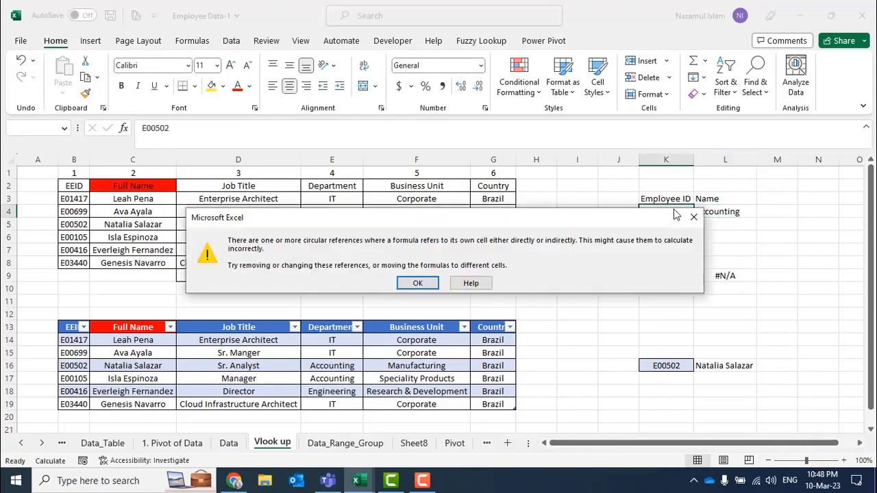
left_click(694, 218)
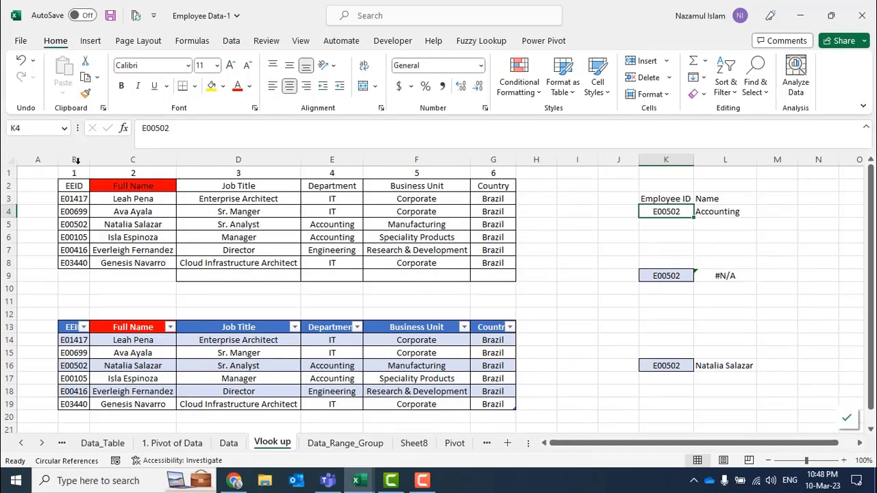
Review the EEID column of the upper table by selecting B2:B8, and clear that selection
left_click(69, 186)
left_click_drag(70, 187, 72, 257)
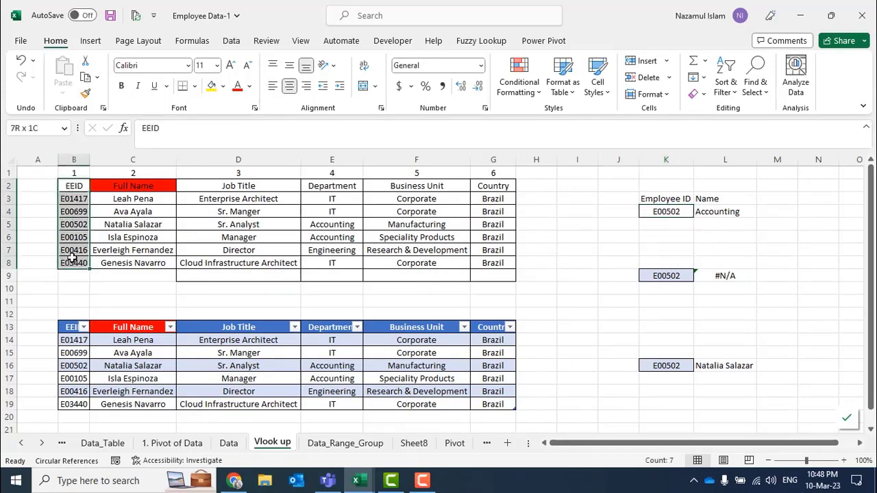
left_click(229, 275)
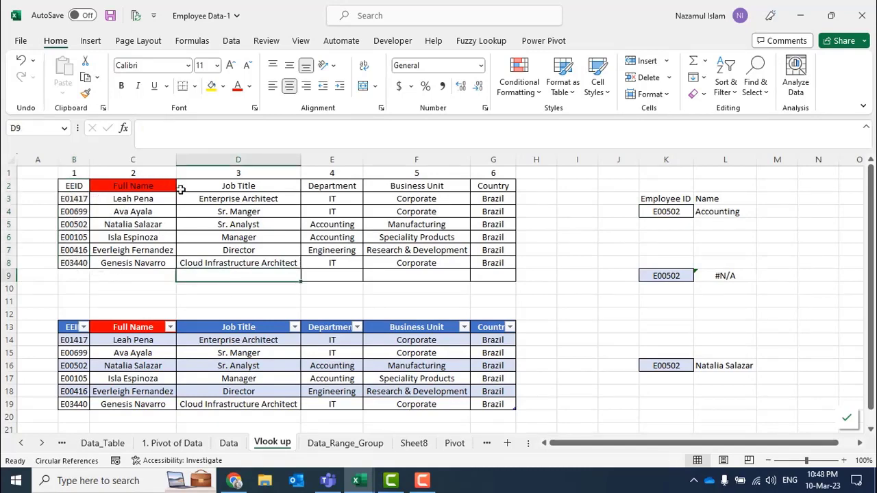
Insert a blank column before Job Title and copy the EEID range B2:B8 into it starting at D2
right_click(204, 162)
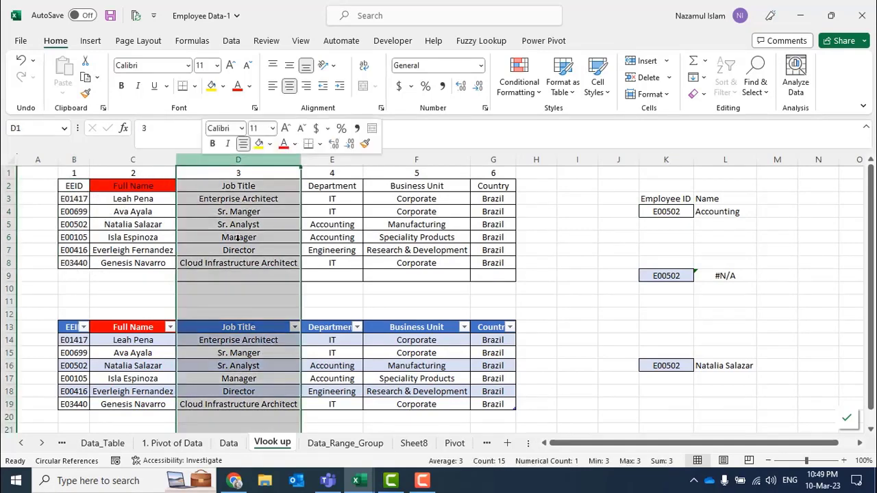
left_click(235, 292)
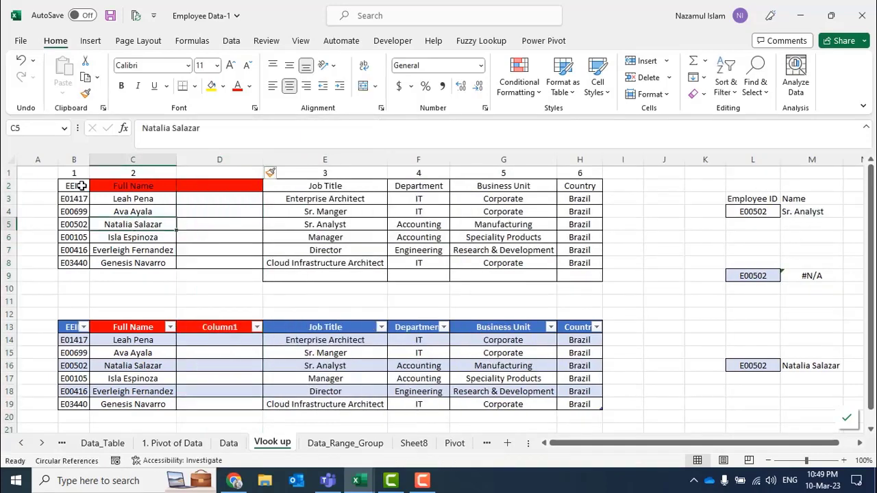
left_click_drag(76, 187, 80, 262)
key("ctrl+c")
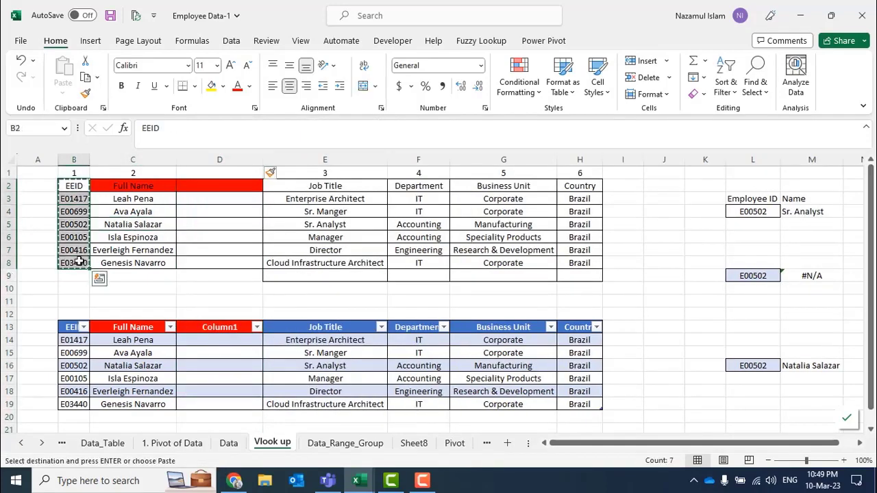
left_click(200, 185)
key("ctrl+v")
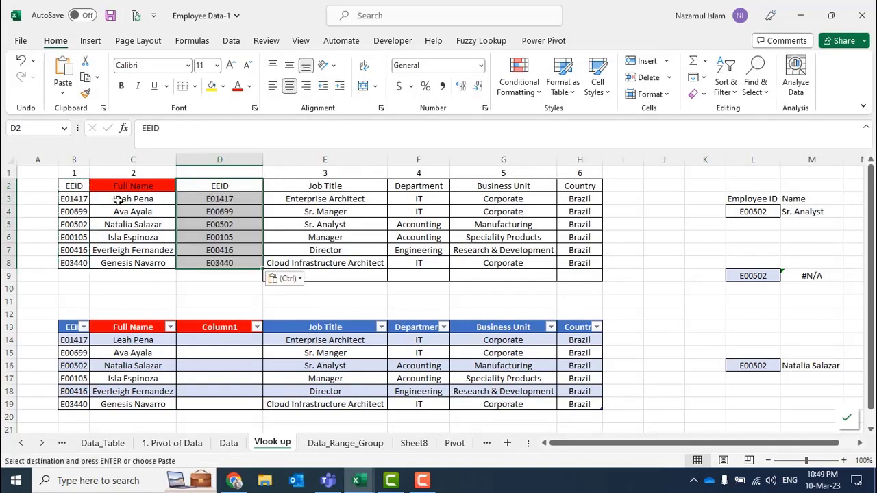
Copy the Full Name range C2:C8 over the EEID data starting at B2 and widen column B to fit the names
left_click_drag(126, 186, 127, 271)
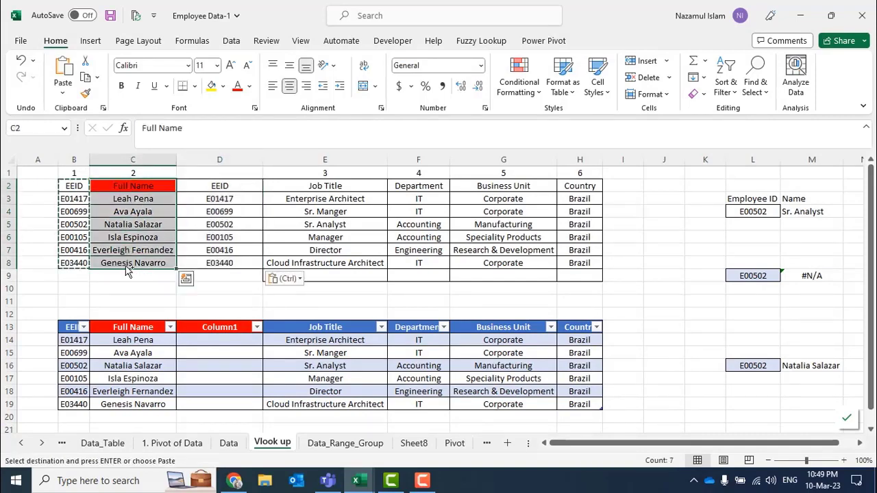
key("ctrl+c")
left_click(73, 187)
key("ctrl+v")
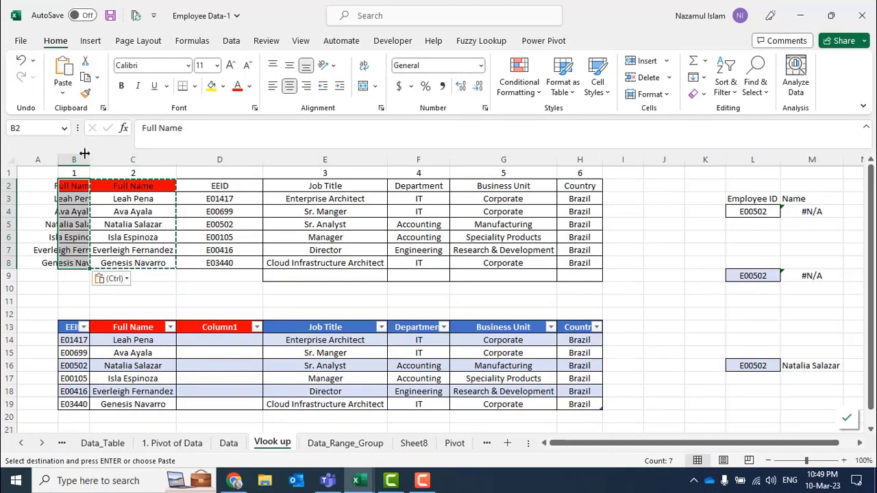
left_click_drag(90, 156, 145, 156)
left_click(175, 285)
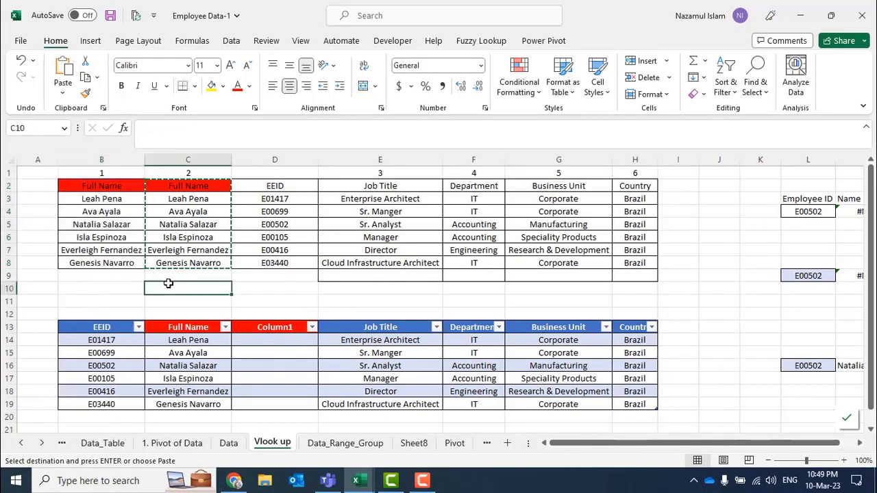
Rename the header in B2 as Full Name_1, dismissing the circular reference warning
left_click(122, 186)
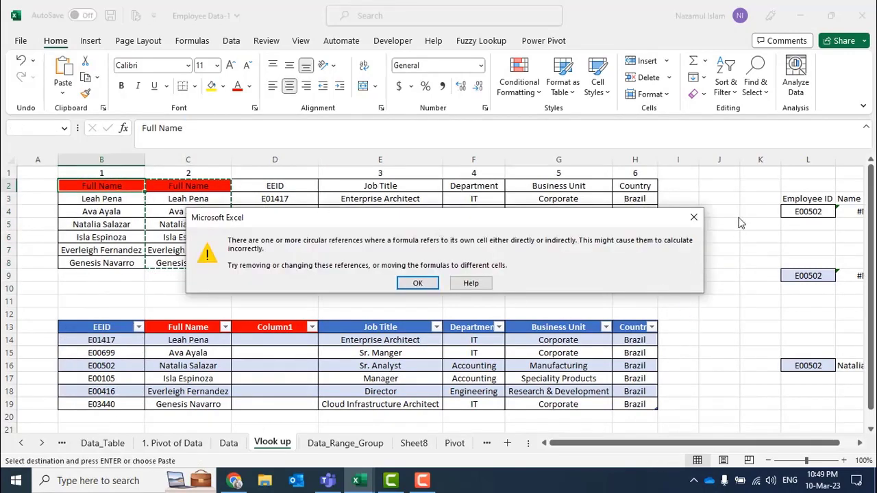
left_click(691, 219)
left_click(229, 129)
type("_1")
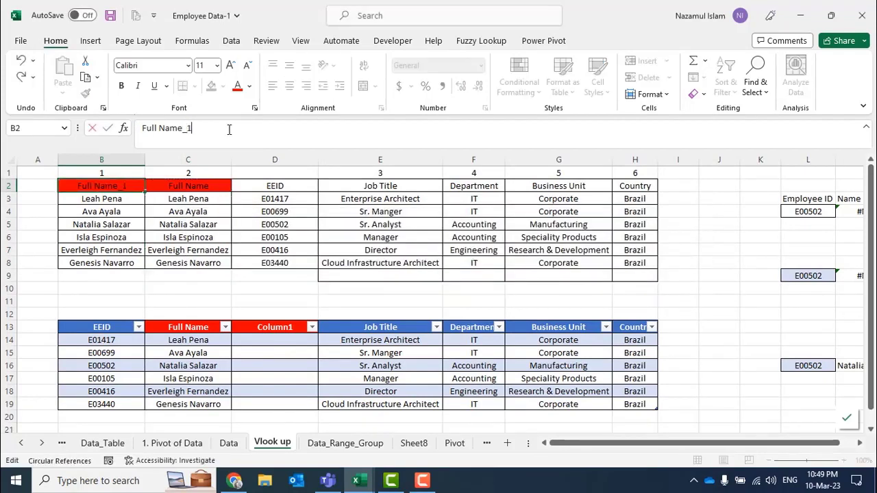
key("Return")
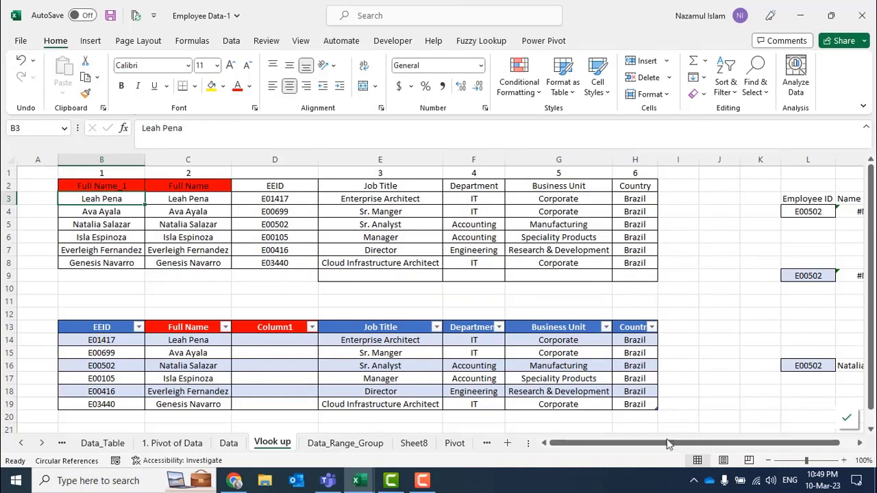
Examine the lookup value and table range that the VLOOKUP formula in M4 uses now that EEID sits in column D
left_click_drag(742, 445, 757, 446)
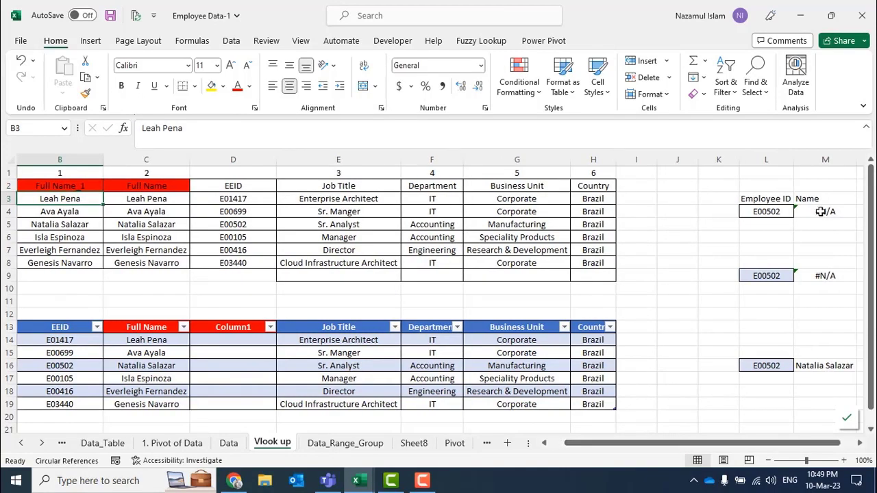
left_click(823, 211)
left_click(269, 132)
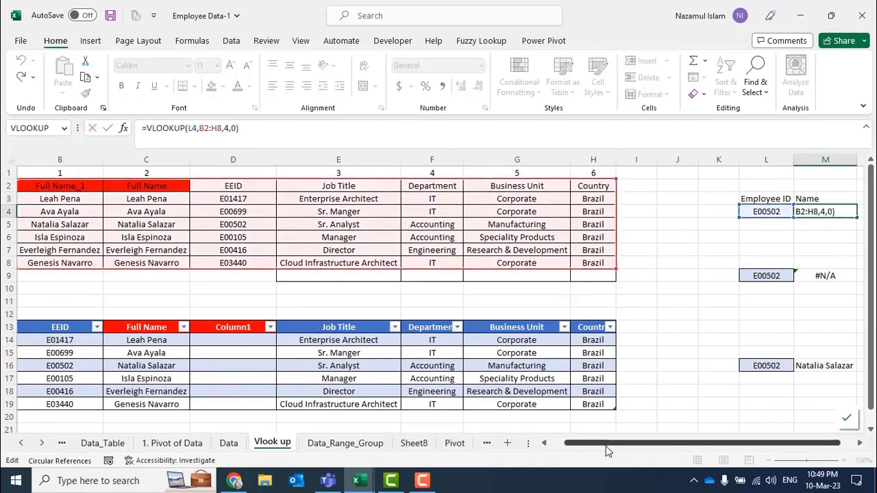
left_click_drag(607, 446, 651, 446)
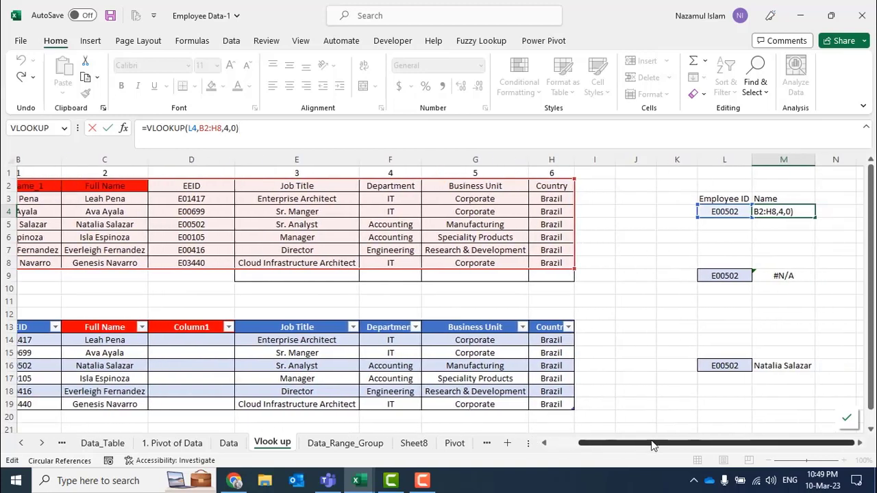
left_click(636, 211)
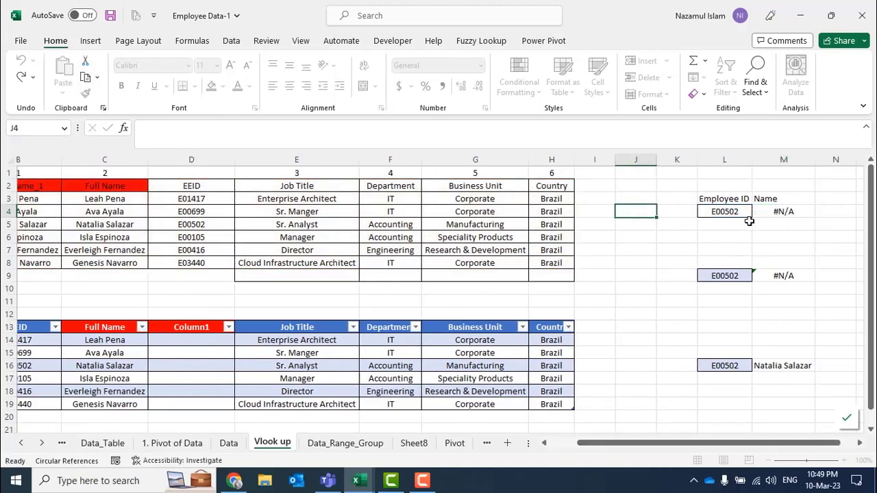
left_click(778, 275)
left_click(778, 209)
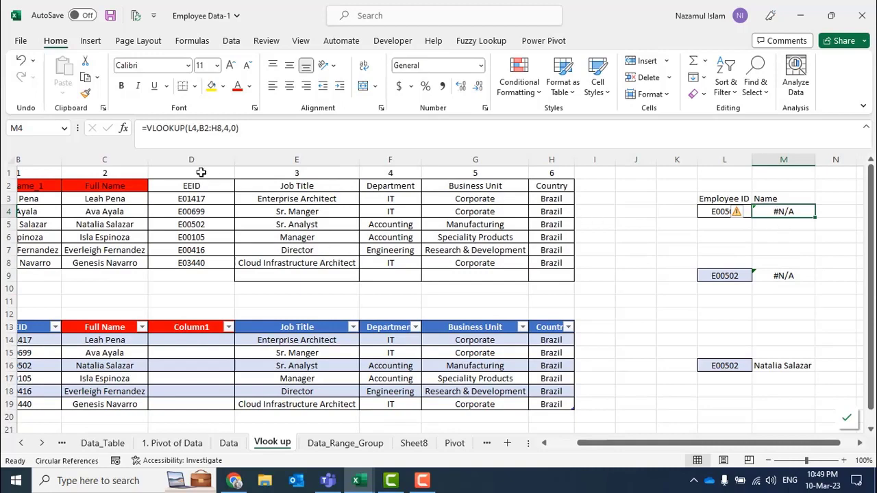
left_click(251, 128)
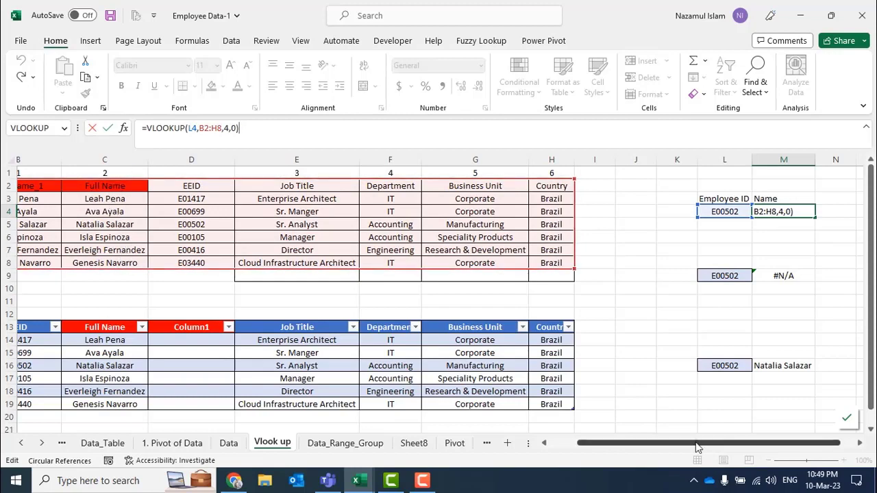
left_click_drag(695, 445, 663, 444)
left_click(629, 274)
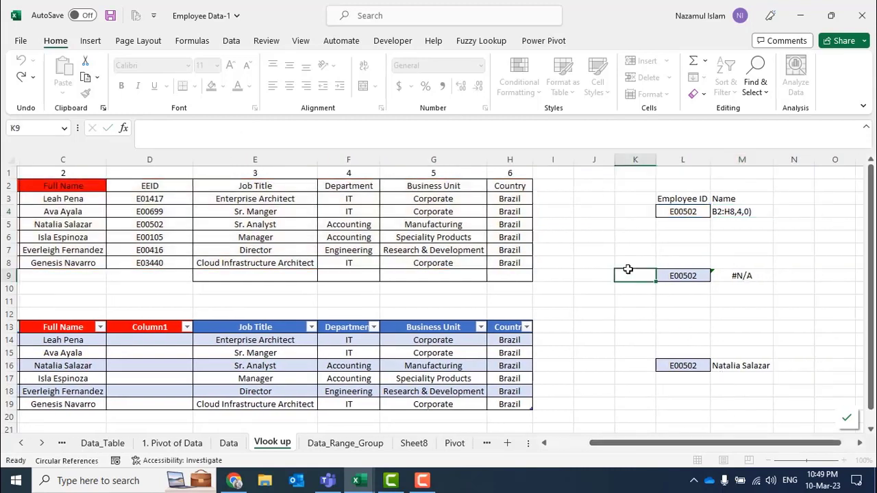
Change the table array of the VLOOKUP formula in M4 to start at the EEID column, giving =VLOOKUP(L4,D2:H8,4,0)
left_click(678, 211)
left_click(740, 211)
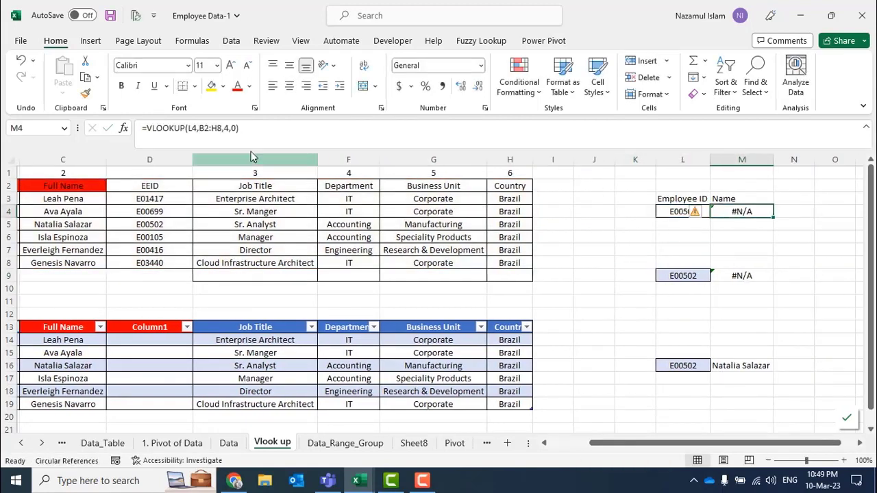
left_click(255, 128)
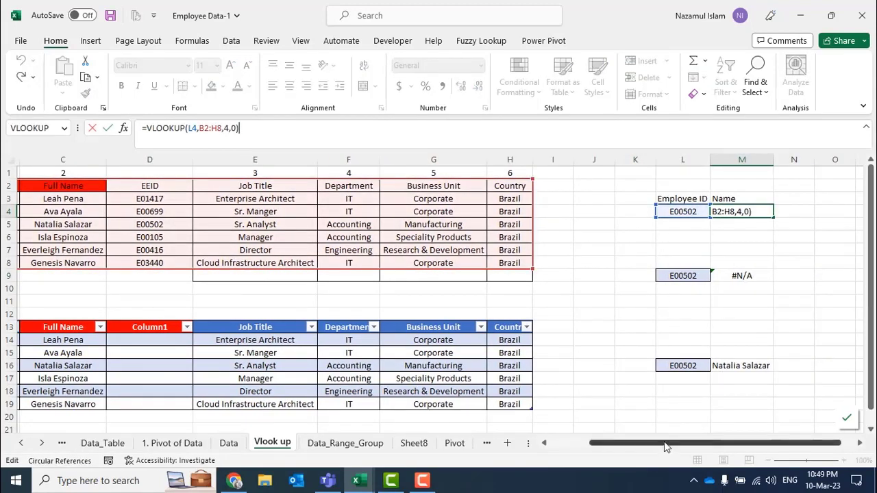
left_click_drag(665, 447, 582, 444)
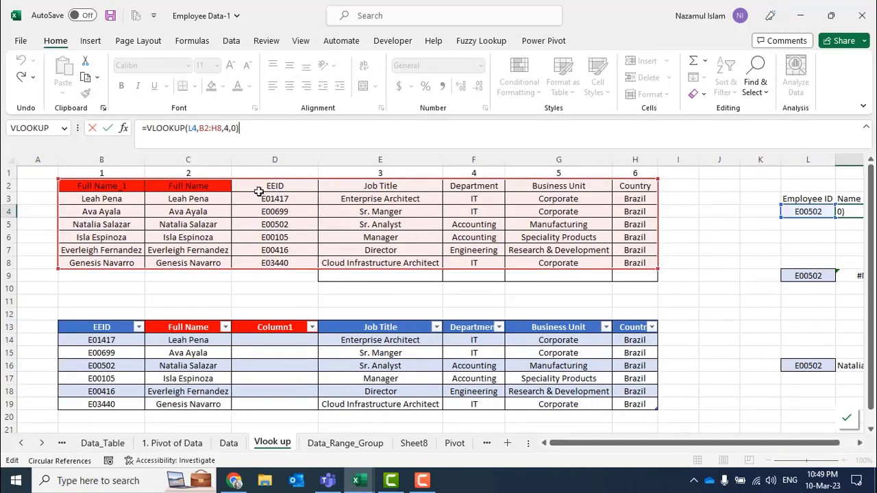
left_click_drag(200, 128, 204, 128)
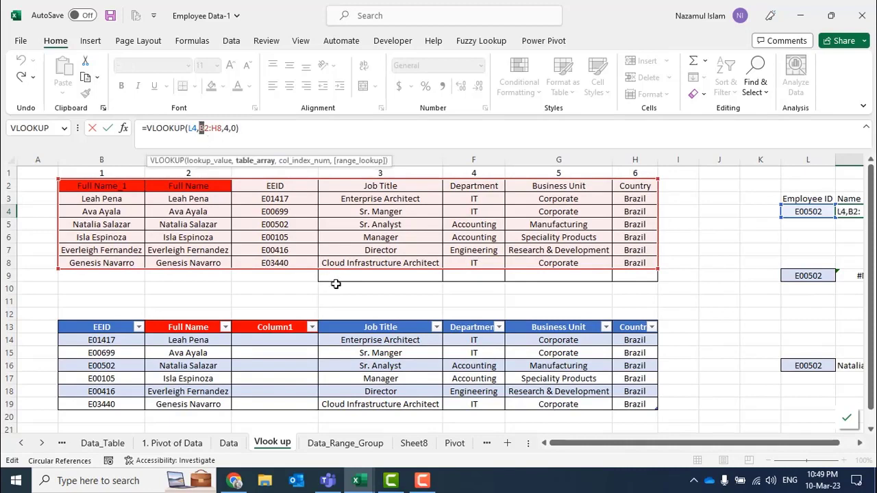
type("D")
left_click(258, 128)
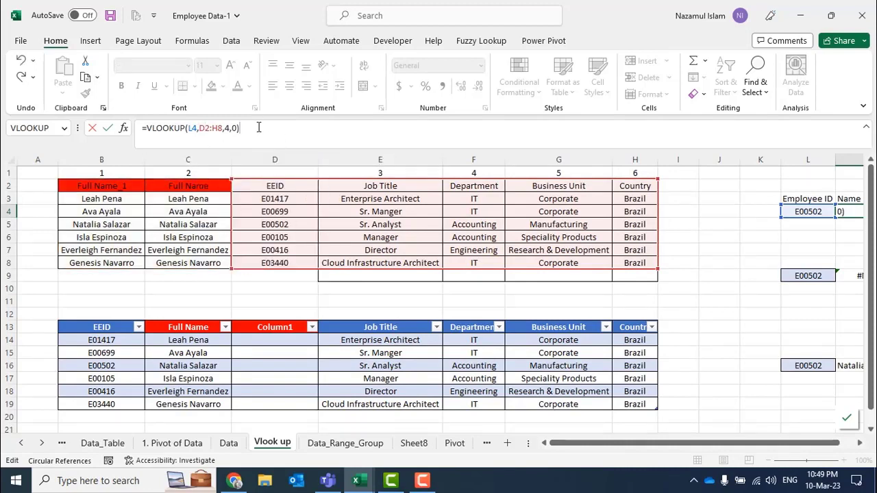
key("Return")
Compare the VLOOKUP result in M4 with the Business Unit and Department values in row 5
left_click(811, 209)
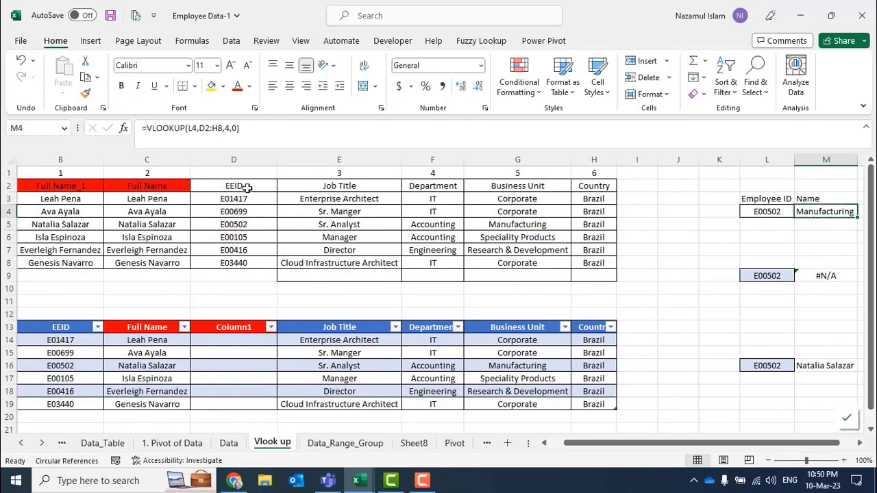
left_click(521, 226)
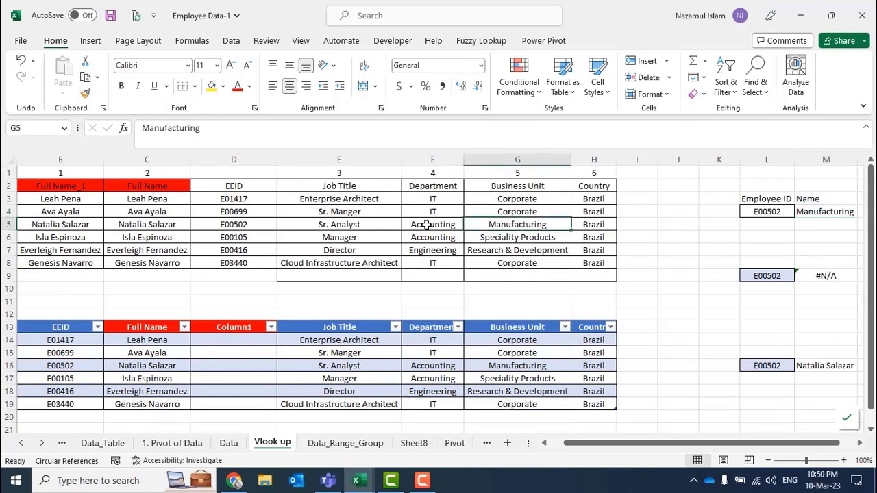
left_click(425, 225)
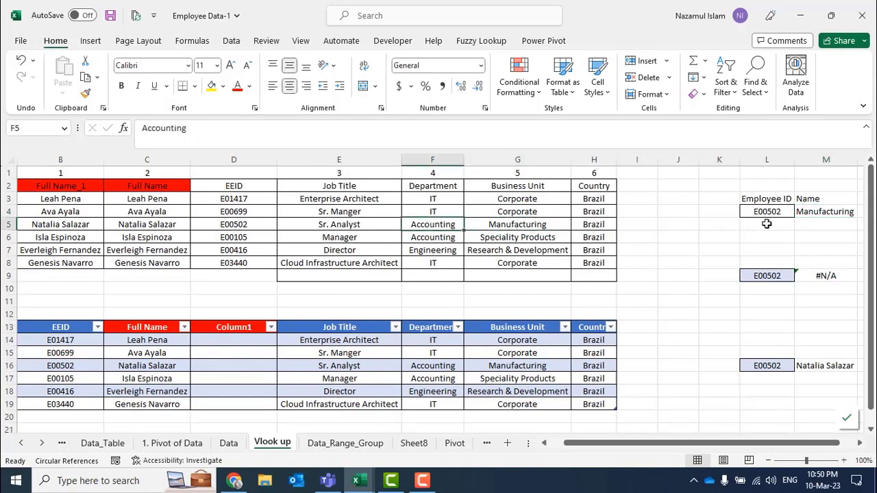
Count the columns of the lookup range from EEID in D to Country in H to check the column index used in M4
left_click(811, 213)
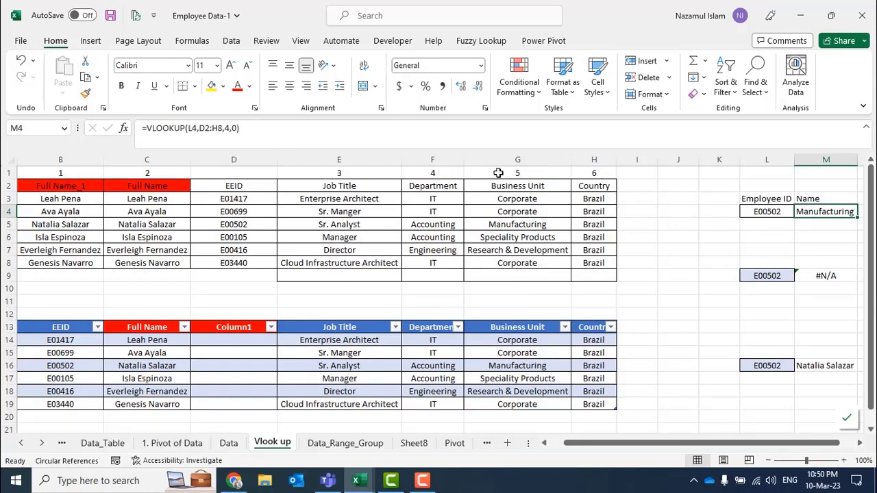
left_click(234, 172)
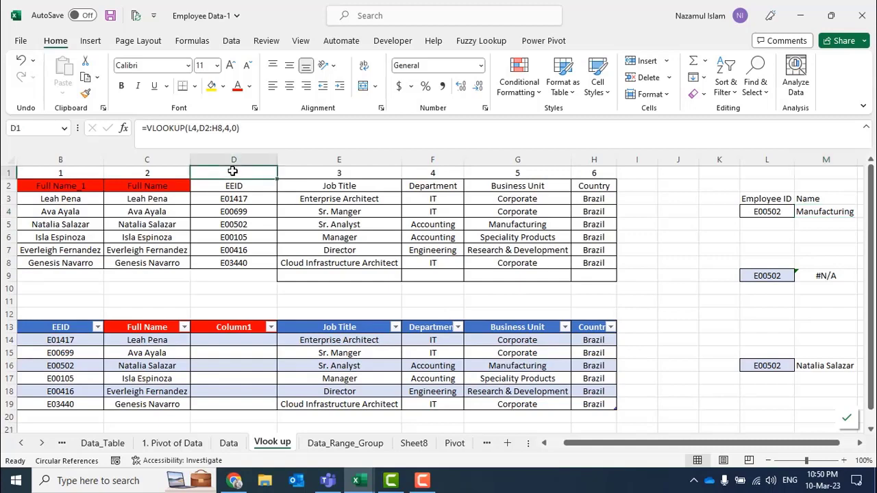
left_click(343, 170)
left_click(444, 173)
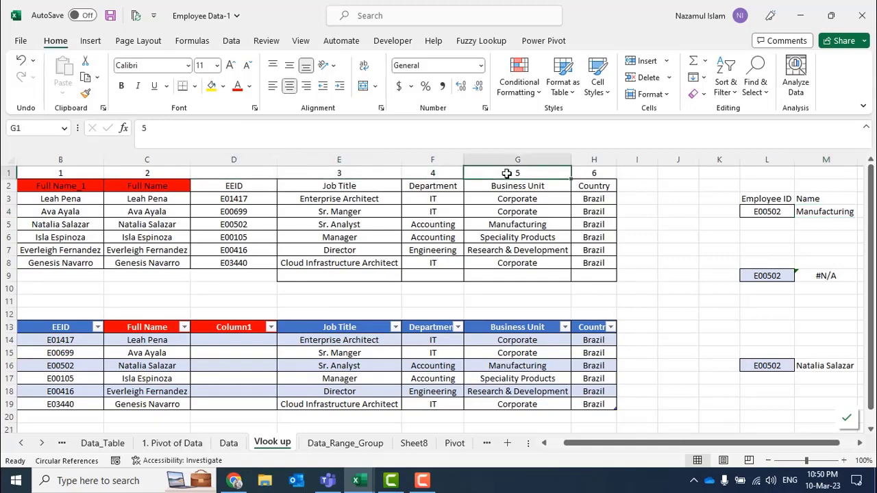
left_click(778, 213)
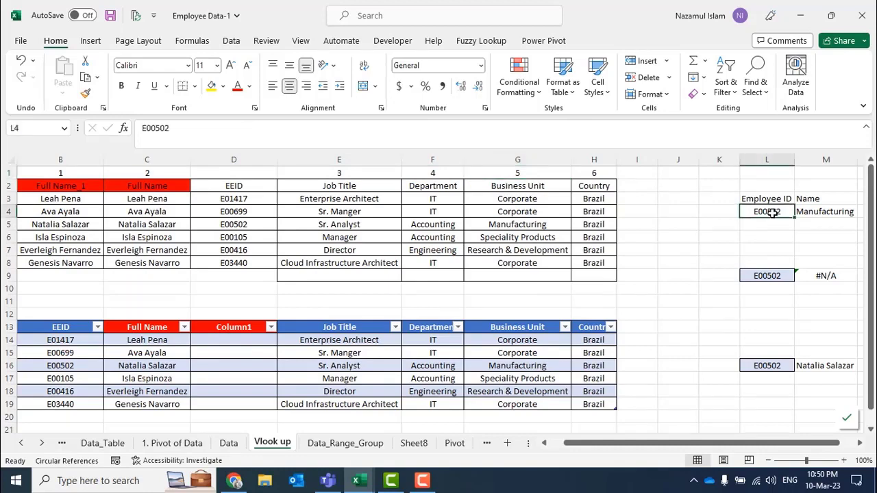
left_click(222, 176)
left_click(318, 175)
left_click(442, 175)
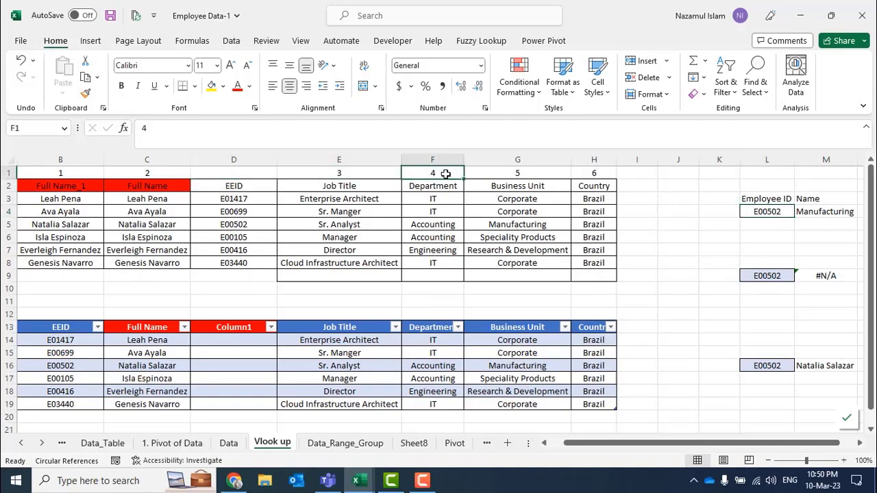
left_click(501, 173)
left_click(606, 173)
left_click(767, 230)
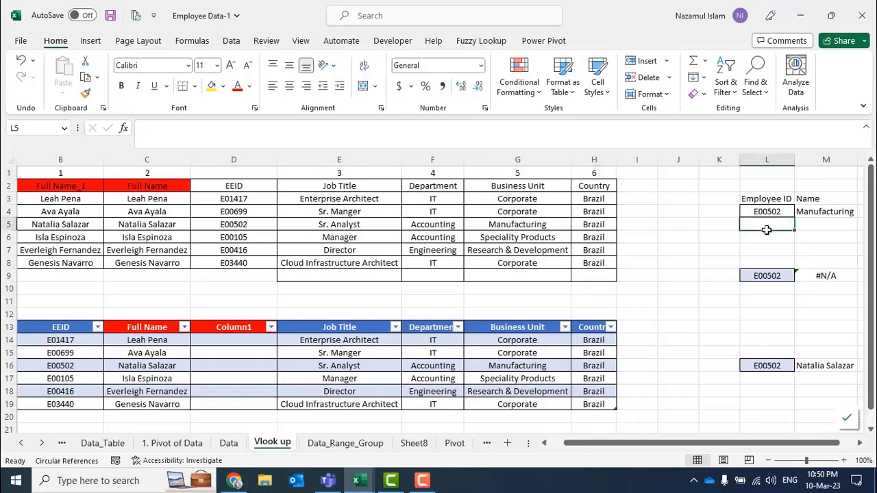
left_click_drag(727, 185, 801, 402)
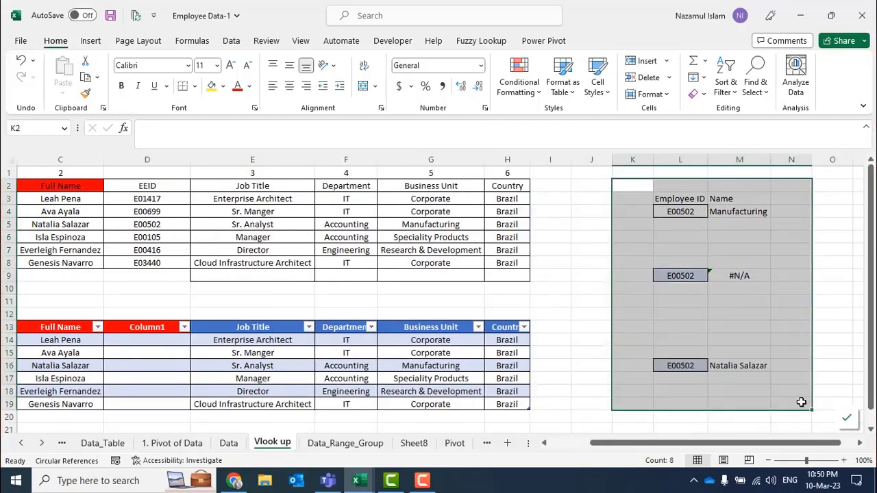
left_click(785, 251)
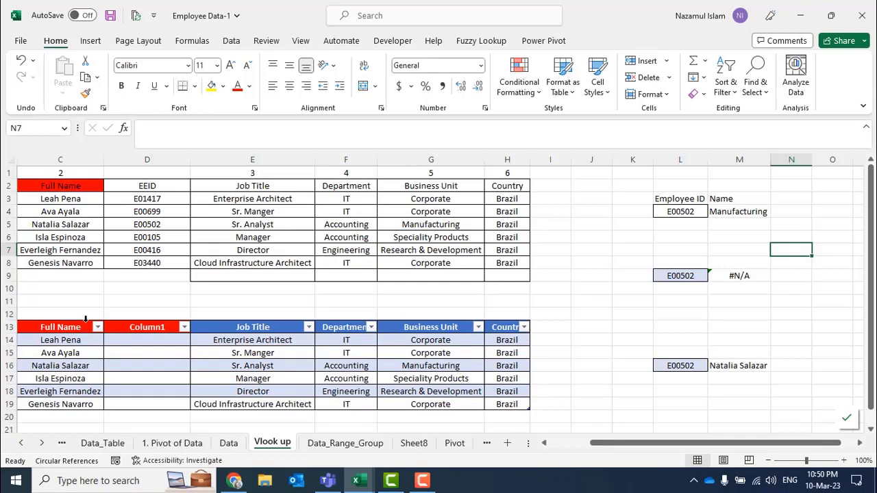
left_click(693, 236)
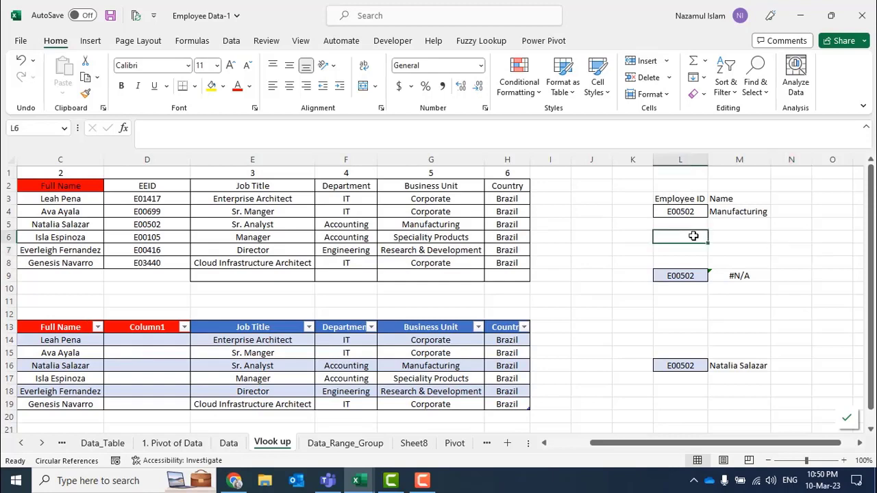
left_click(696, 212)
left_click(722, 211)
left_click(703, 241)
left_click(722, 199)
left_click(720, 228)
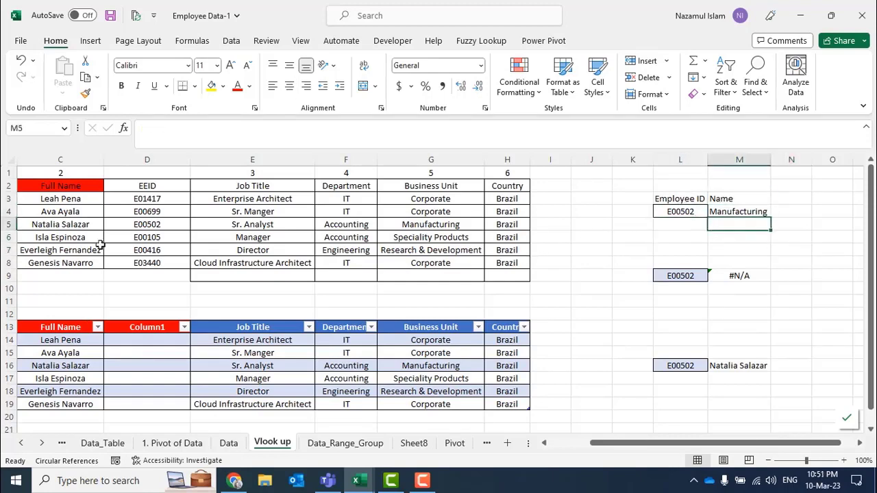
Review the Job Title to Country data in E3:H8 of the Vlook up sheet
left_click(567, 442)
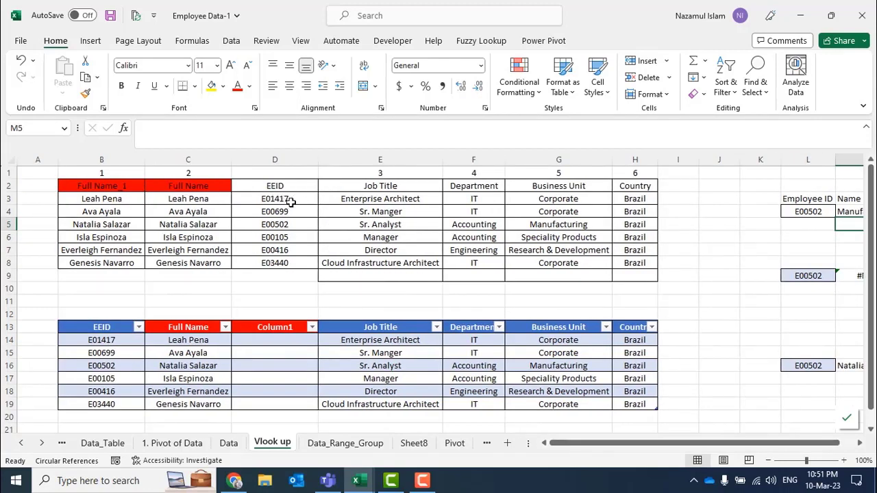
left_click_drag(343, 197, 634, 267)
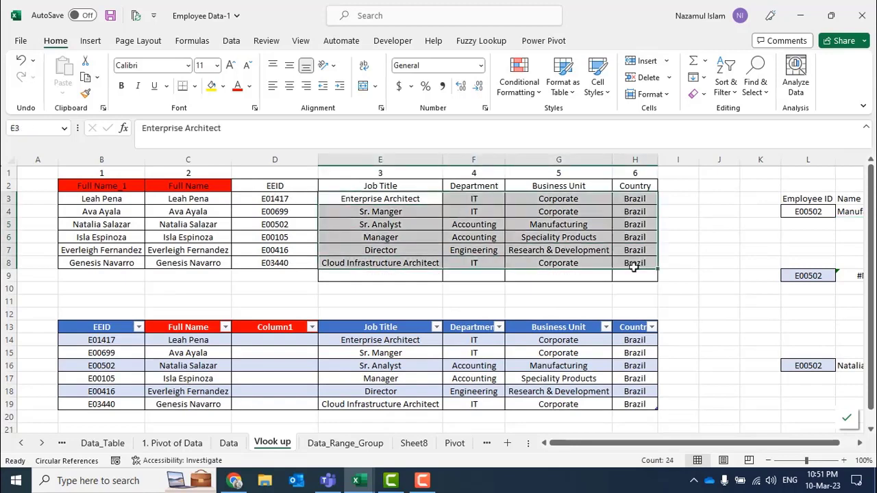
left_click(704, 224)
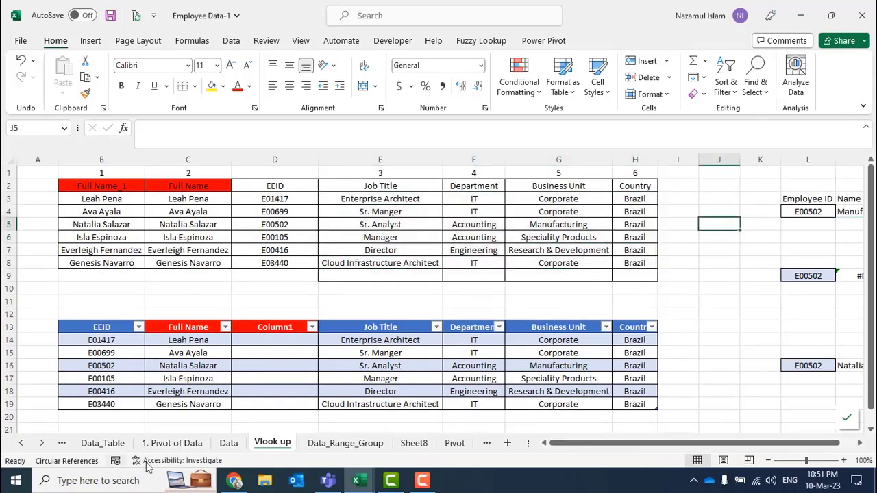
Examine the column layout of Data_Range_Group from EEID to City and the numbered header list on Sheet8, then return to Vlook up
left_click(344, 445)
left_click(404, 335)
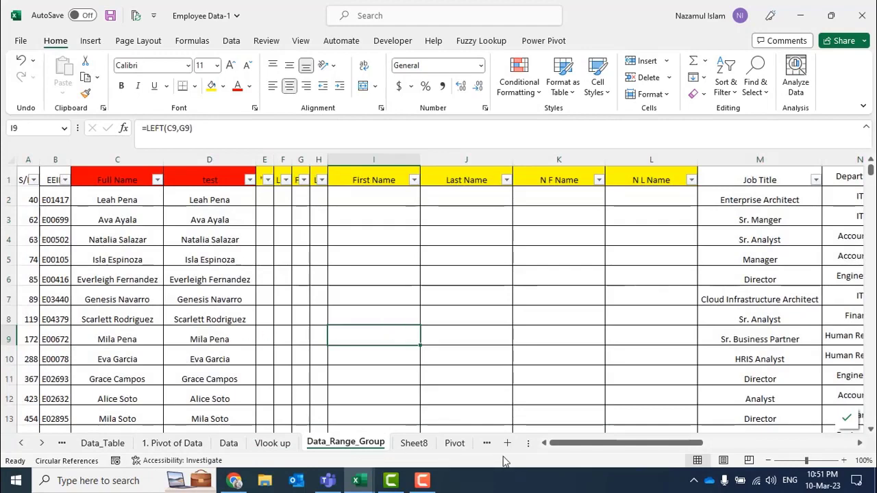
scroll(593, 443, "right", 5)
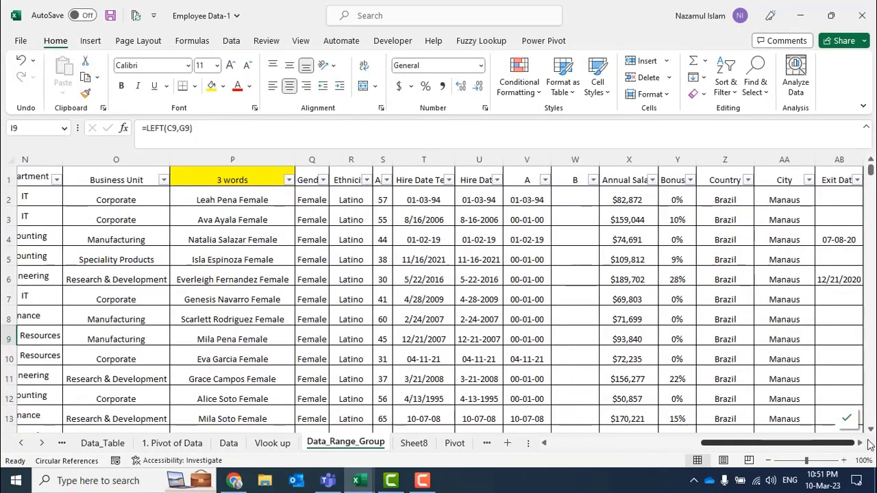
left_click(784, 160)
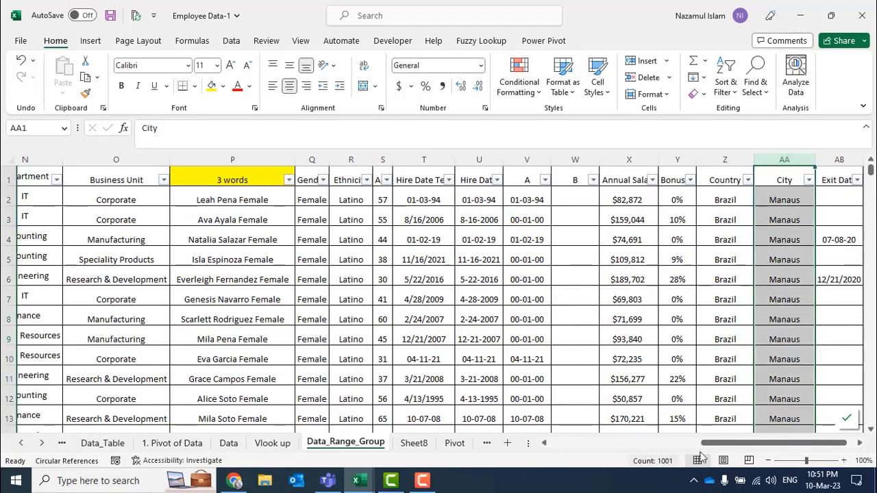
left_click_drag(725, 445, 89, 252)
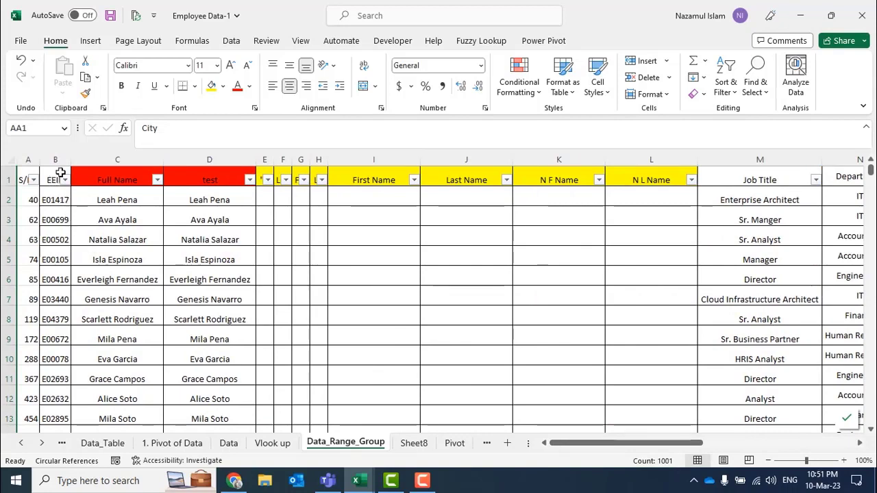
left_click(125, 178)
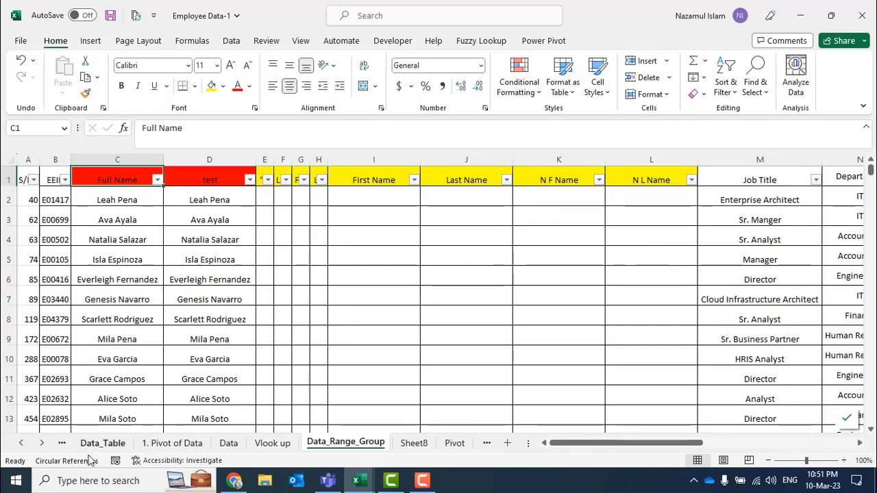
left_click(415, 445)
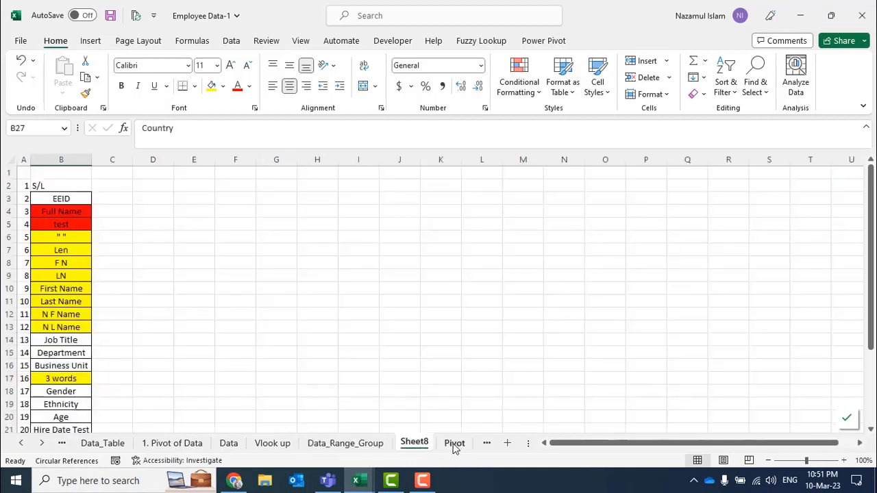
left_click(272, 446)
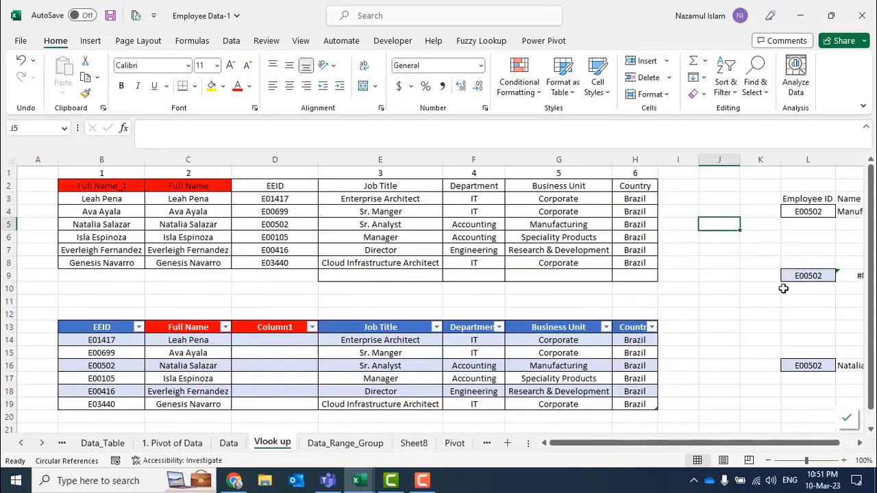
Copy the employee IDs in D5:D7 into L5:L7, below the existing lookup value in L4
left_click(750, 315)
left_click_drag(719, 446, 776, 446)
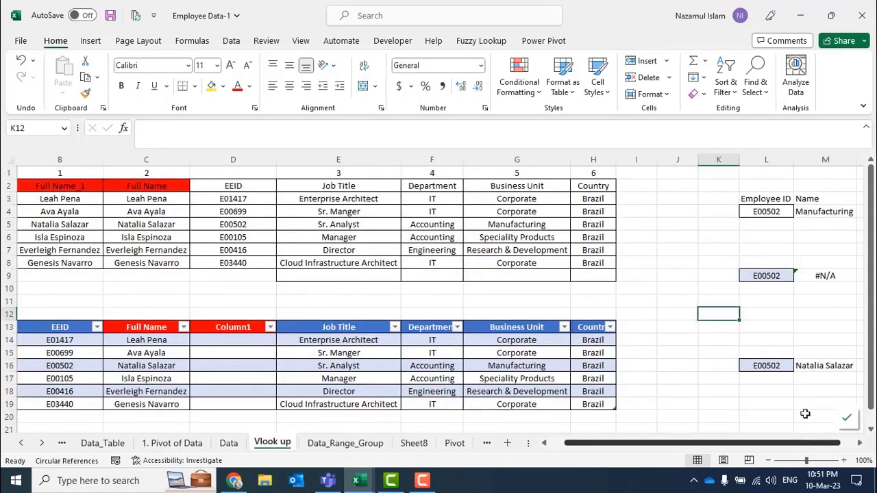
left_click(779, 212)
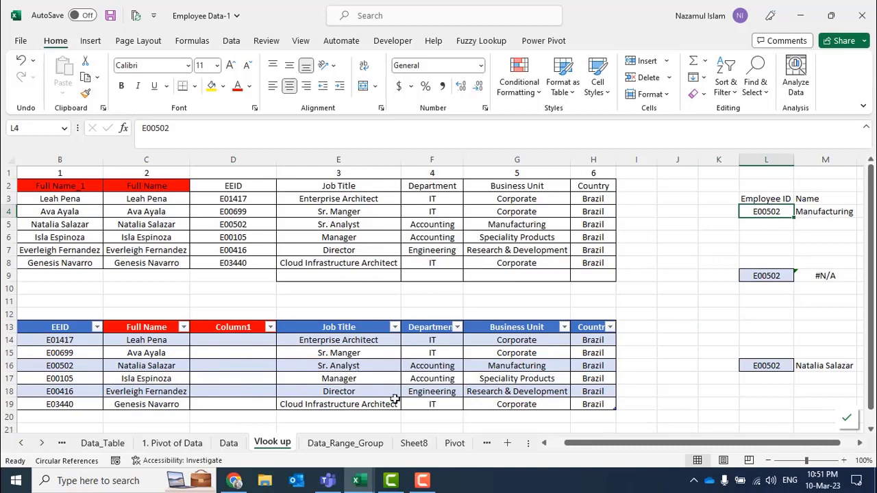
left_click_drag(587, 447, 557, 442)
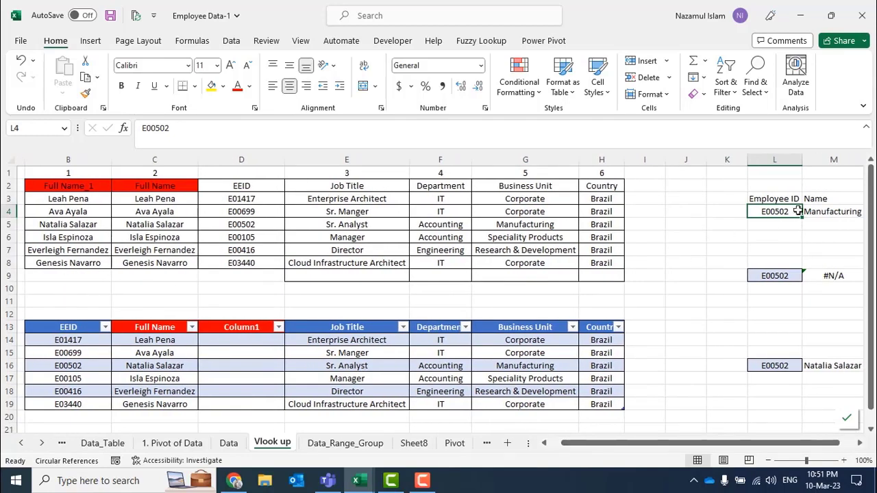
left_click(768, 159)
left_click(781, 212)
left_click_drag(236, 228, 241, 250)
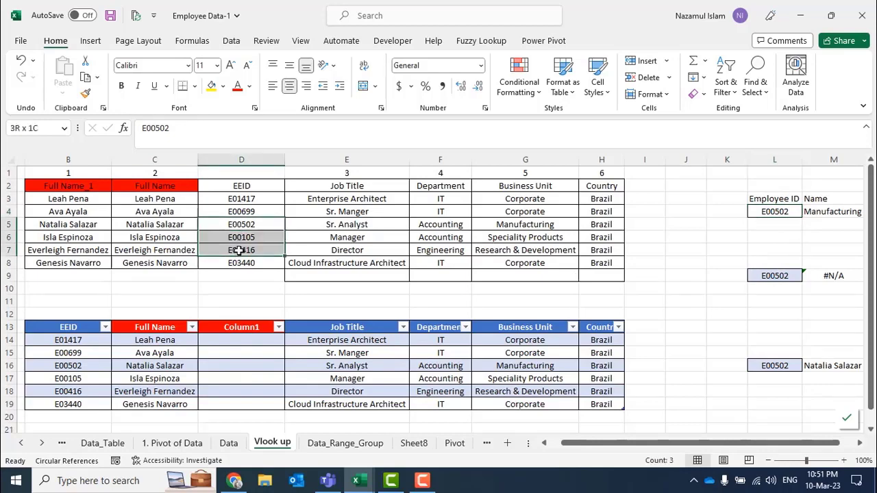
key("ctrl+c")
left_click(774, 223)
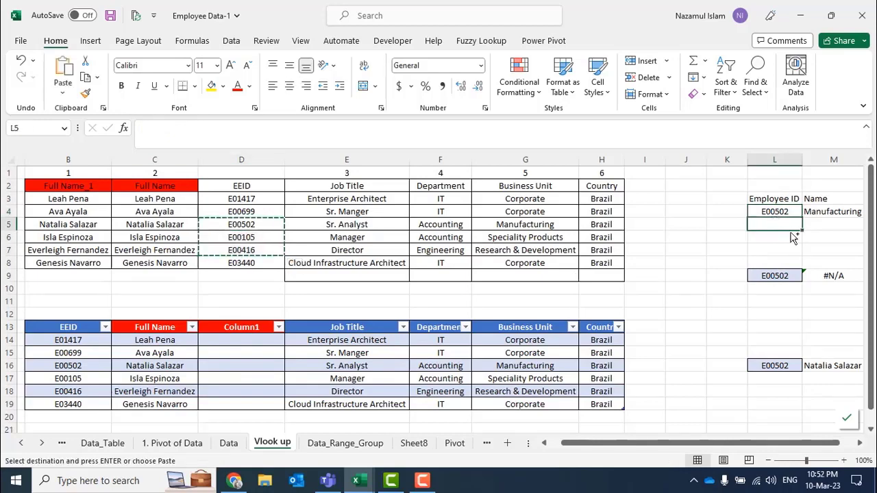
key("ctrl+v")
Fill the VLOOKUP formula from M4 down to M7 for the added employee IDs
scroll(726, 448, "right", 1)
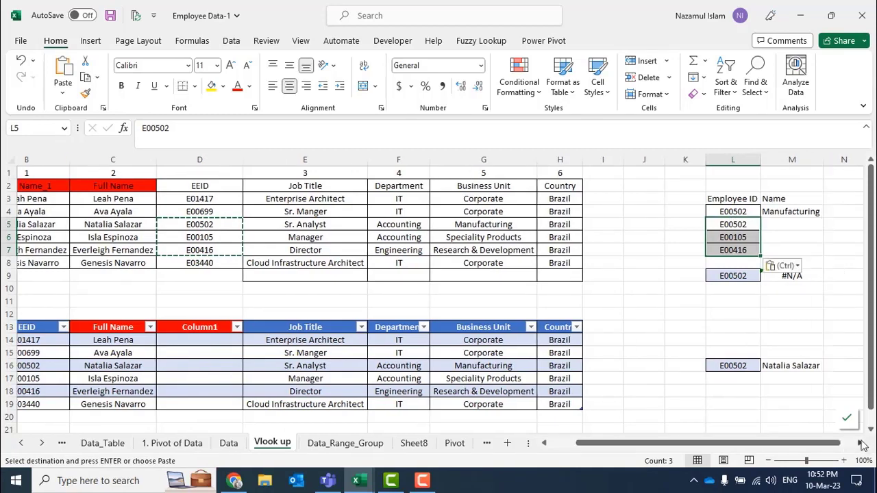
left_click(798, 211)
left_click_drag(823, 217, 795, 252)
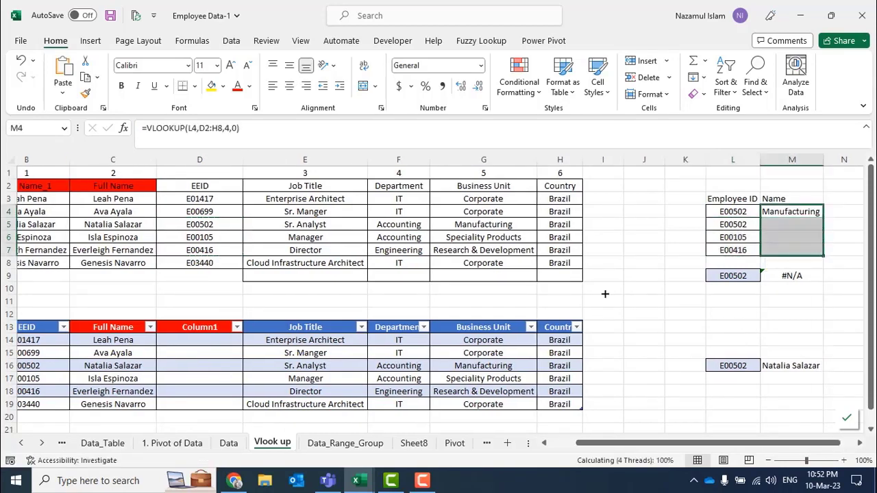
left_click(789, 249)
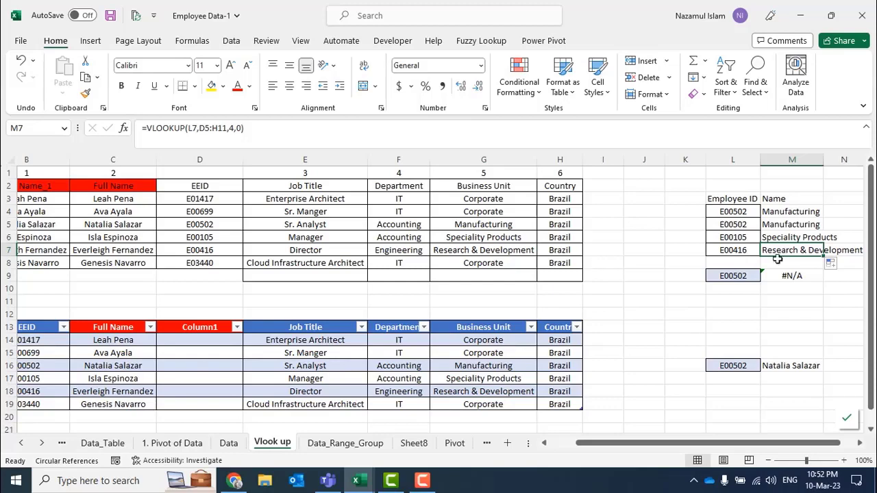
Compare the VLOOKUP result in M7 with the Business Unit listed for the same EEID in row 7
left_click(740, 250)
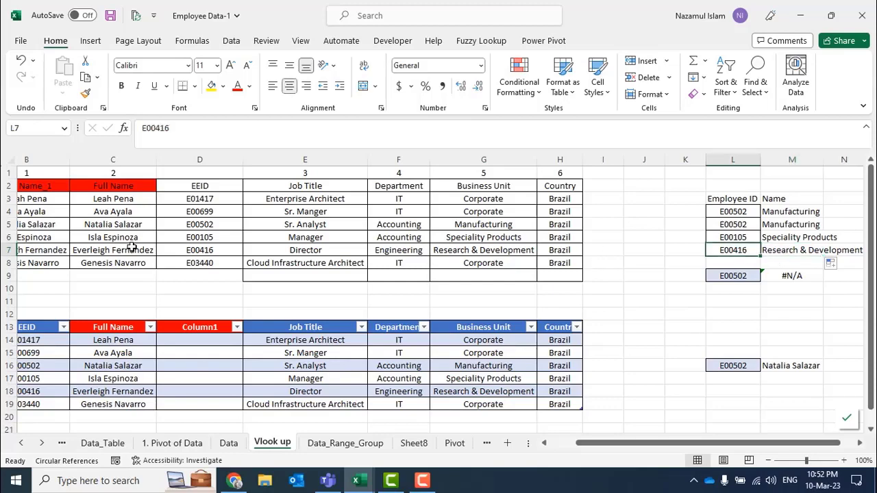
left_click(202, 250)
left_click(485, 249)
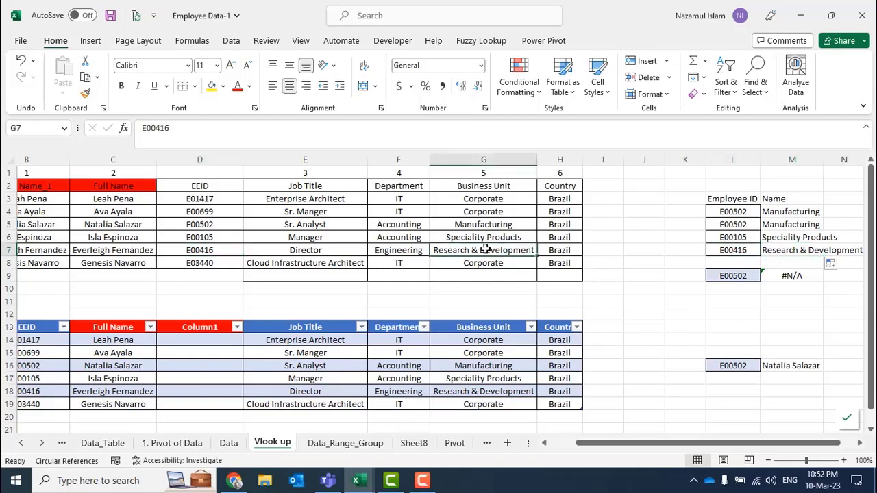
Replace the lookup value in L7 with a copy of the first employee's EEID from D3
left_click(206, 198)
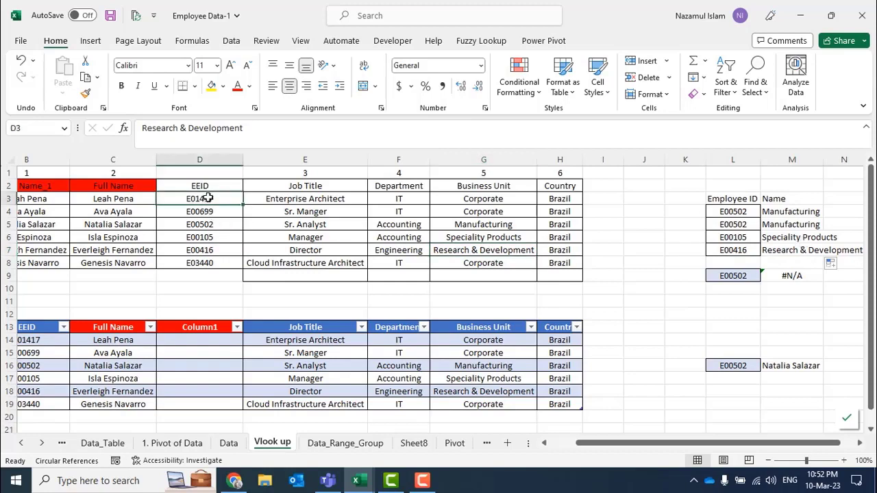
left_click(733, 249)
left_click(215, 198)
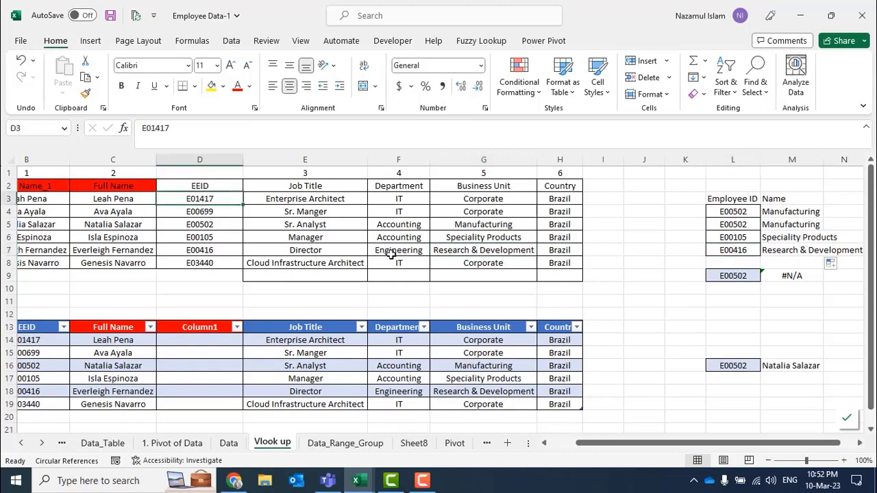
key("ctrl+c")
left_click(733, 249)
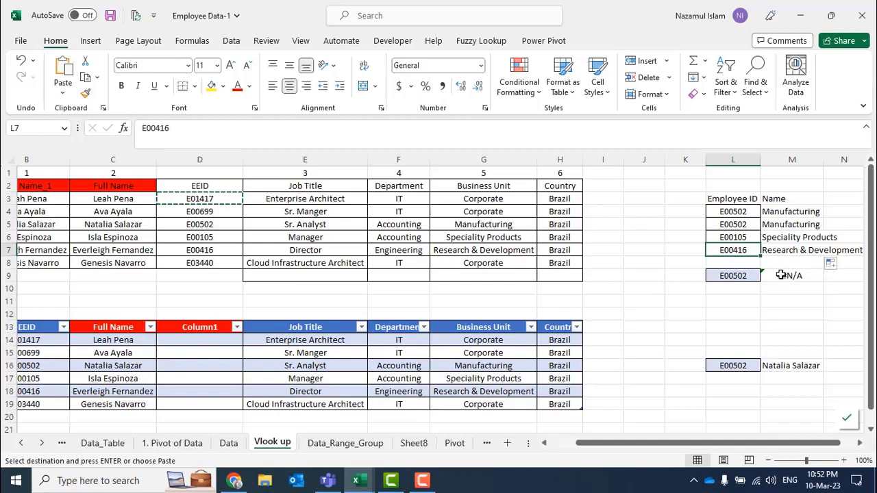
key("ctrl+v")
left_click(788, 314)
left_click(743, 248)
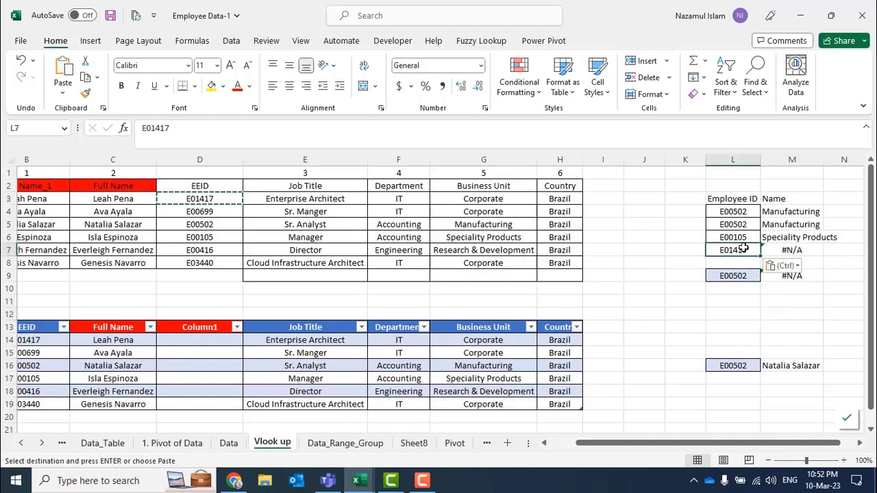
Examine the table array in M7's VLOOKUP formula and compare it with the ranges used in M4 and M5
left_click(795, 249)
key("Escape")
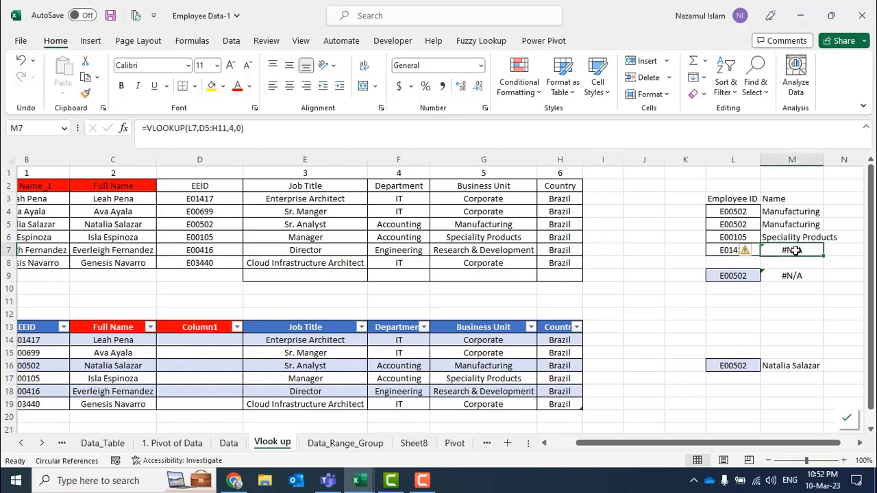
left_click(278, 128)
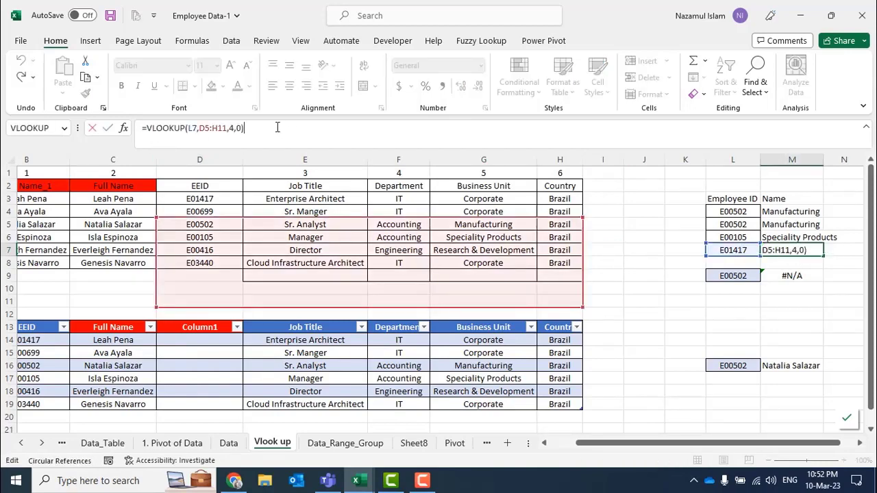
left_click(782, 212)
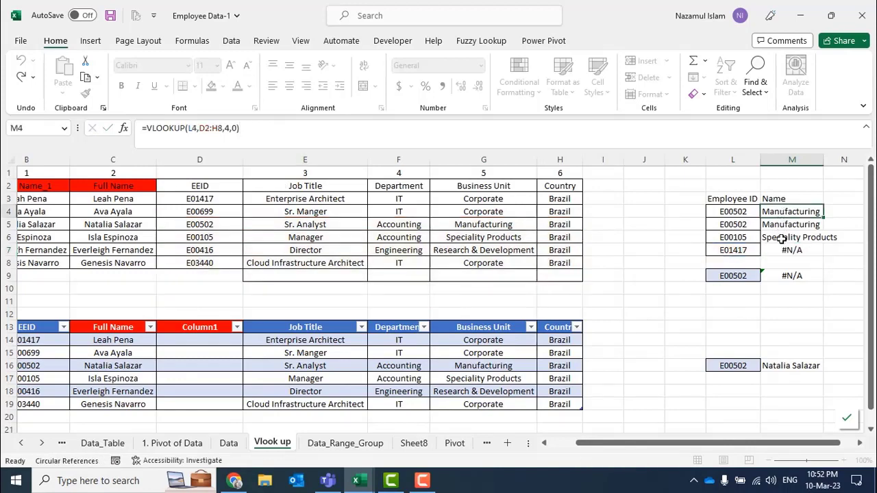
left_click(783, 250)
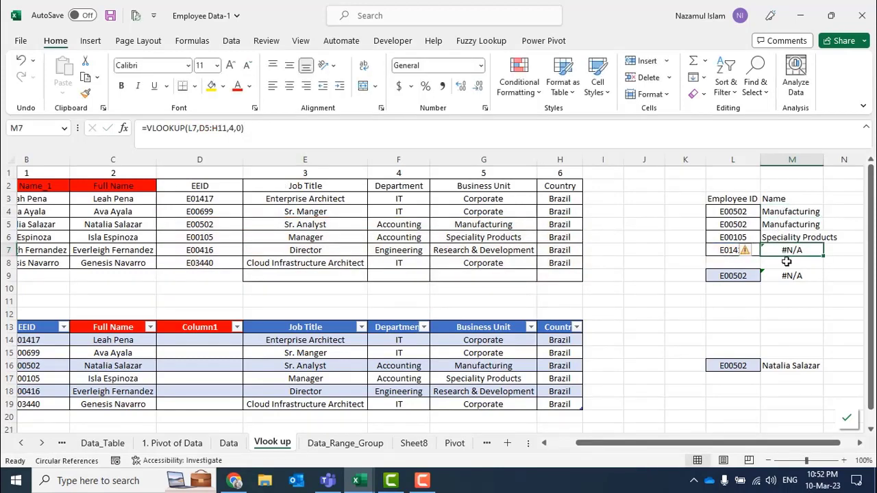
key("F2")
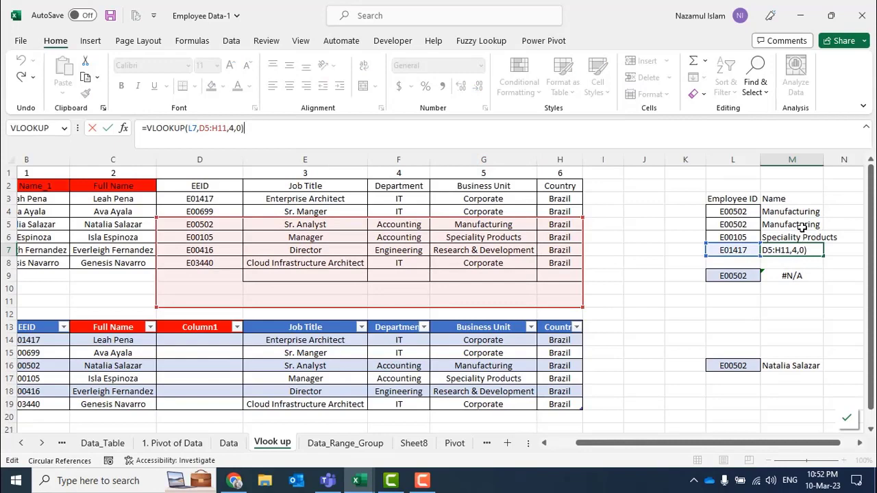
left_click(799, 211)
left_click(794, 225)
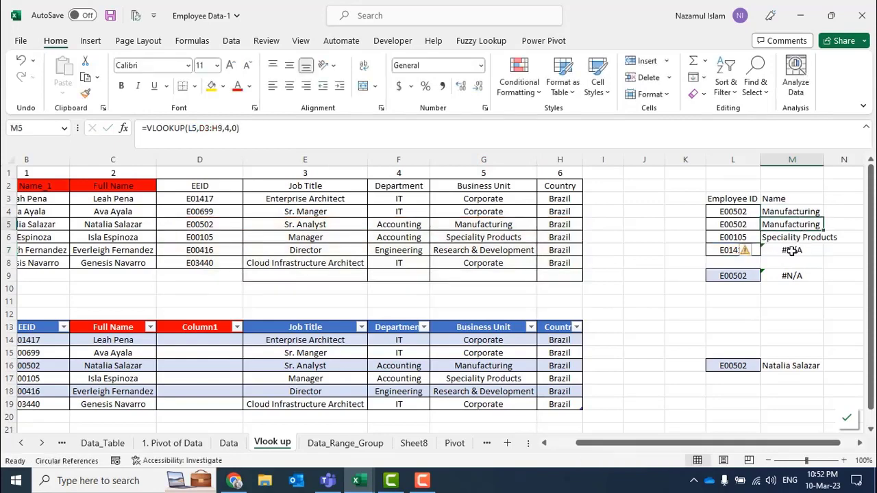
left_click(791, 250)
Fill the VLOOKUP formula from M4 down to M7 again over the existing results
left_click_drag(791, 214, 791, 249)
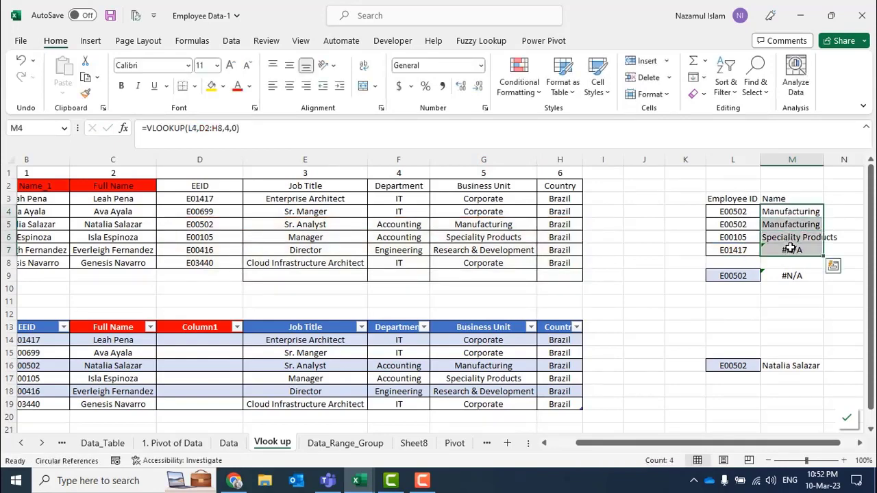
left_click(808, 212)
left_click_drag(825, 220, 803, 249)
left_click(803, 250)
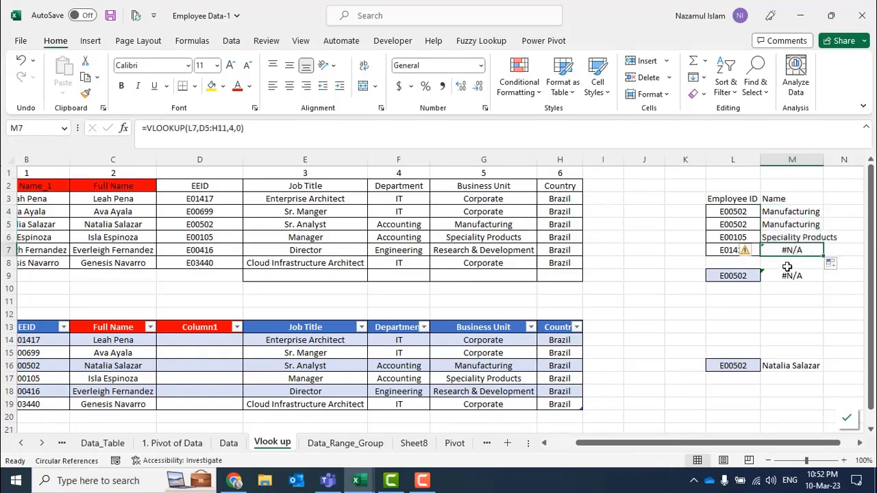
Compare the table array highlighted by the VLOOKUP formula in M6 with the one used in M4
left_click(788, 237)
left_click(281, 127)
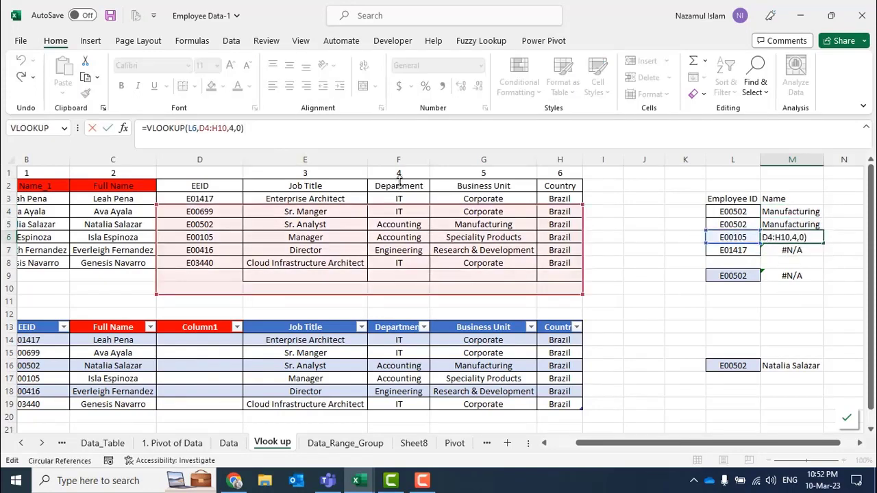
left_click(789, 213)
left_click(329, 142)
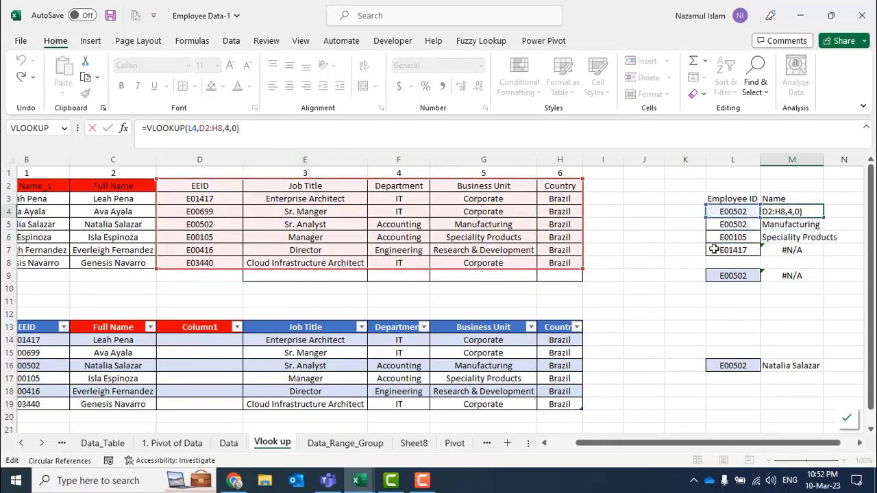
left_click(651, 237)
left_click(802, 214)
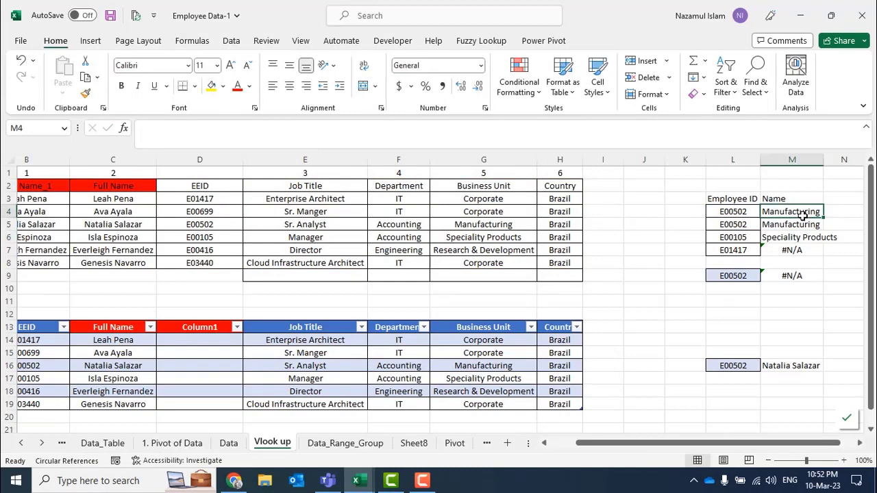
Auto-fit column M's width to its contents and inspect the table array of the VLOOKUP formula in M4
double_click(823, 162)
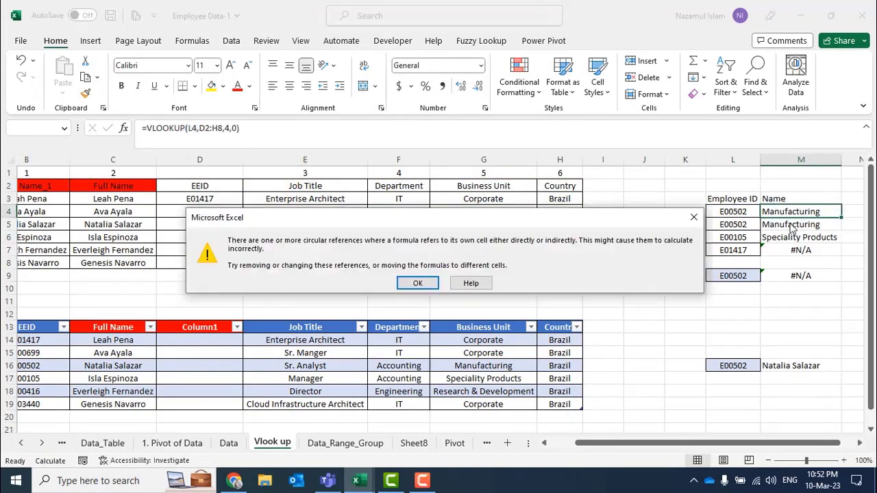
left_click(693, 217)
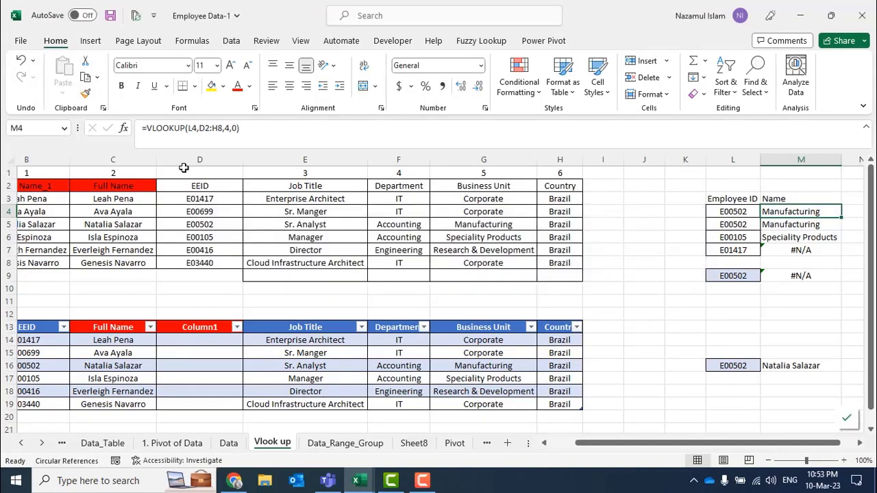
left_click(204, 130)
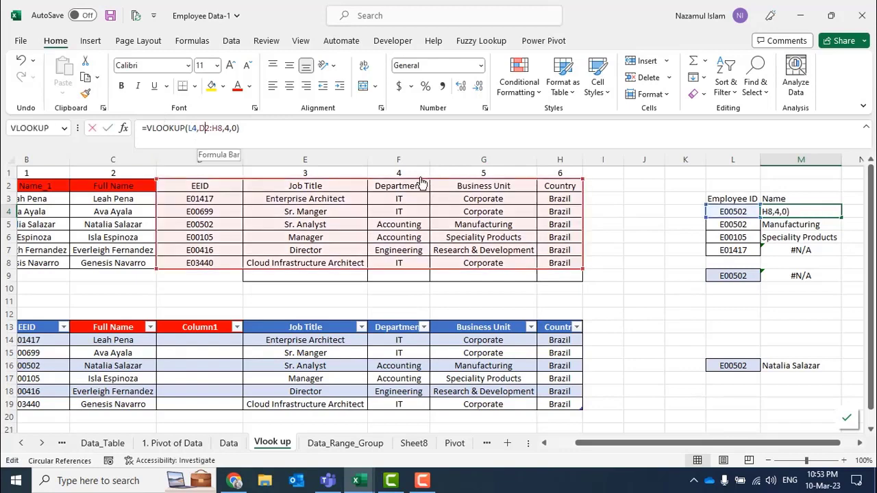
left_click(655, 214)
Look through the Data_Table, 1. Pivot of Data and Data_Range_Group sheets for employee data
left_click(116, 447)
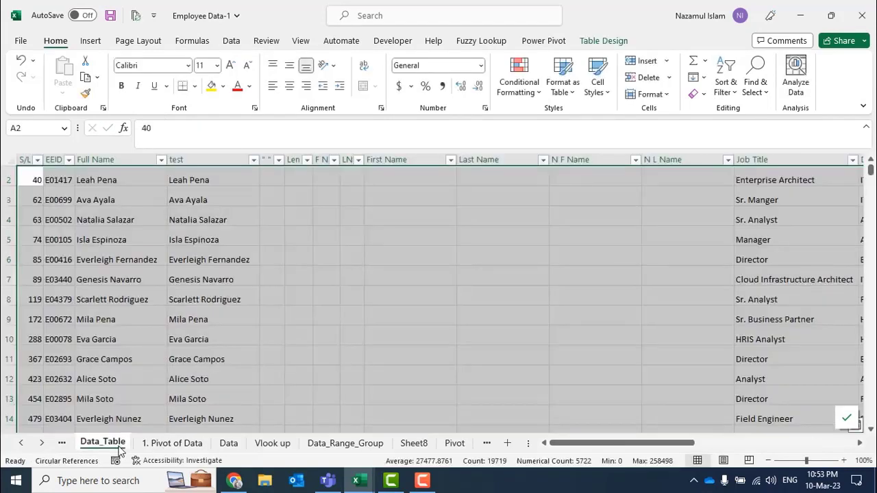
left_click(164, 445)
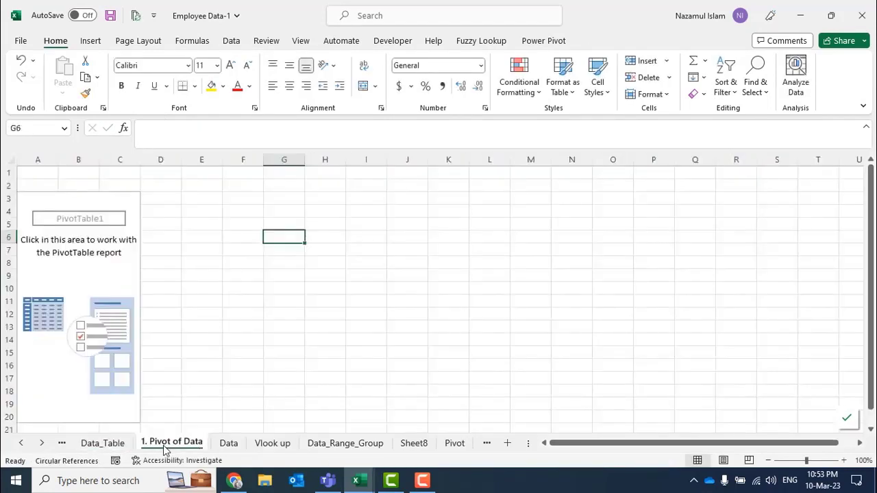
left_click(277, 445)
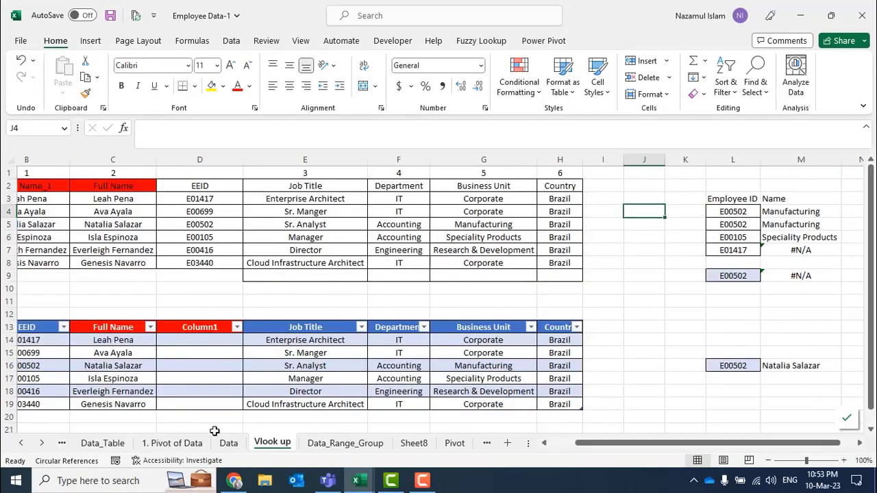
left_click(344, 444)
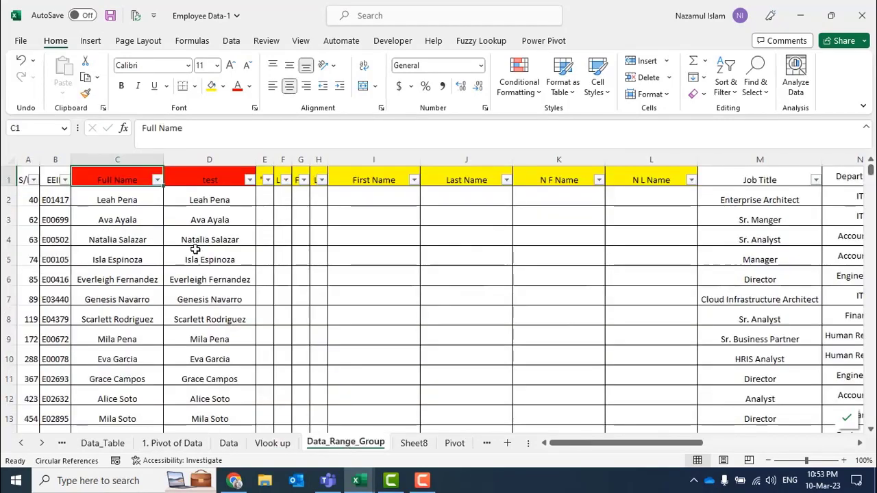
left_click(335, 237)
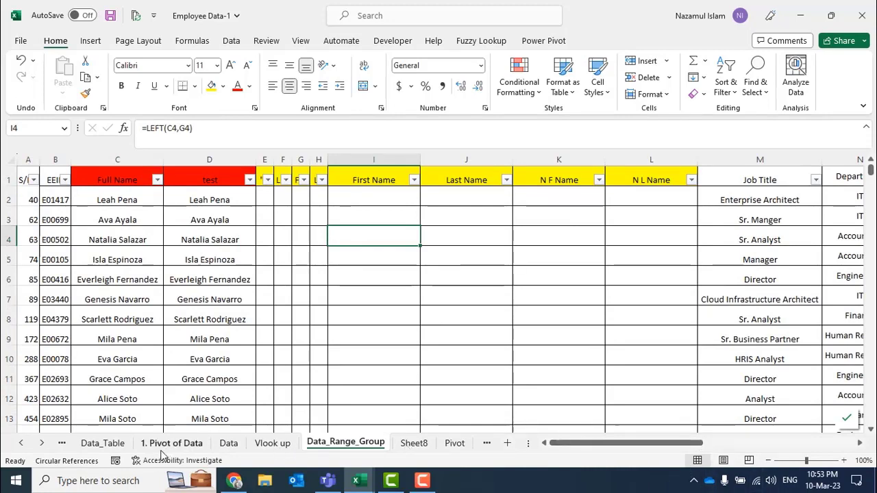
Enter Vlookup in G31, in the empty area below the tables on the Vlook up sheet
left_click(272, 443)
scroll(818, 309, "down", 6)
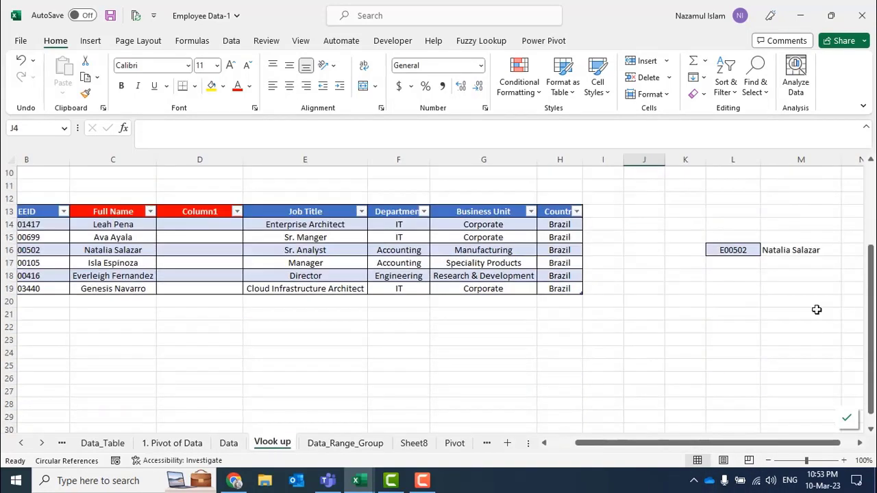
scroll(342, 312, "down", 1)
scroll(326, 309, "up", 3)
scroll(302, 293, "down", 4)
left_click(303, 288)
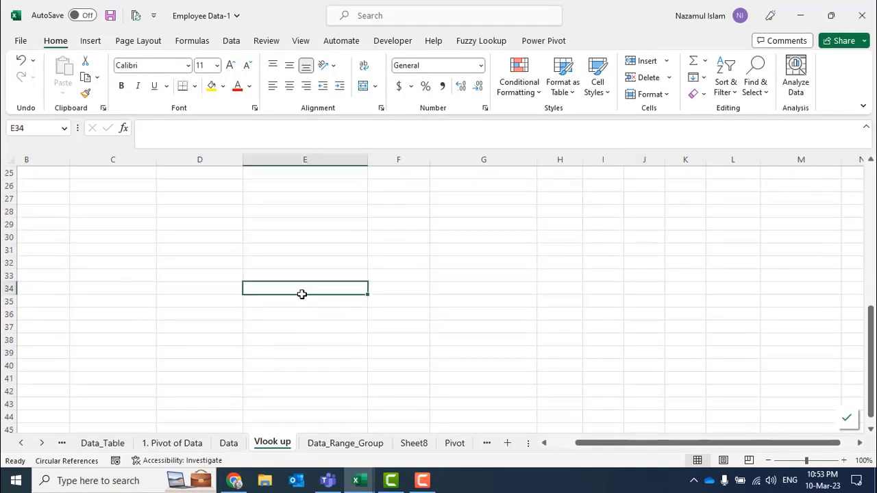
left_click(474, 250)
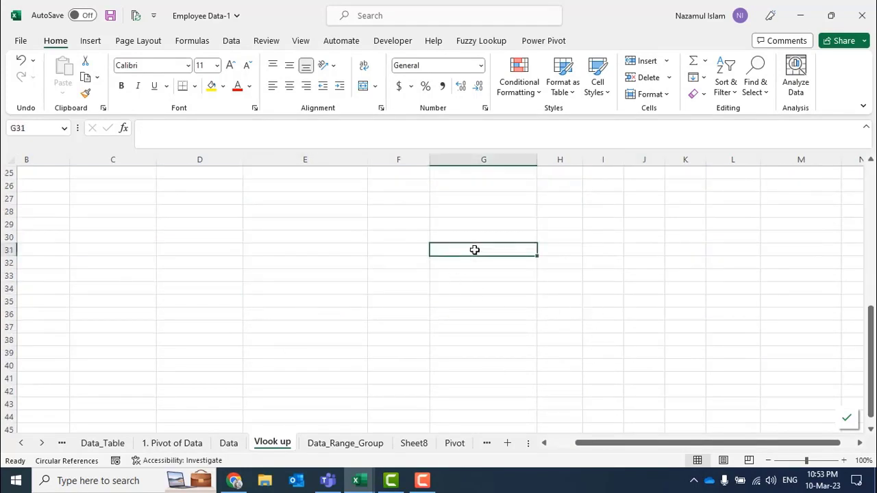
type("Vlookup")
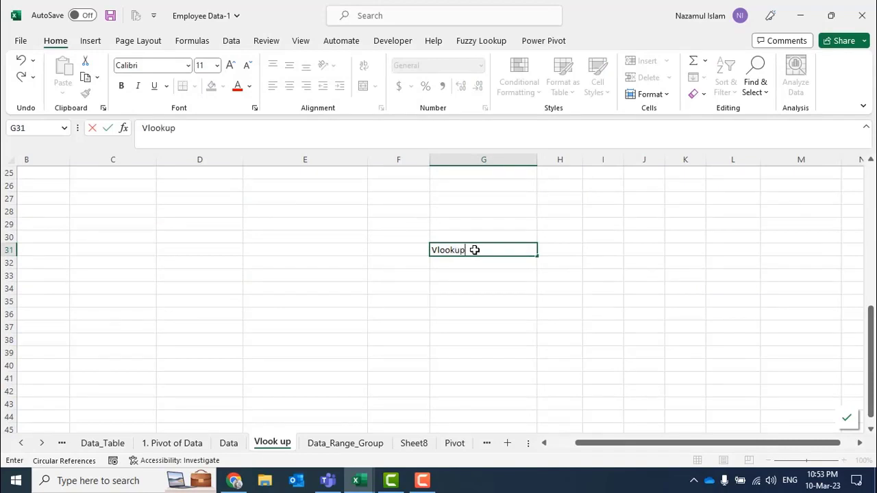
key("Return")
left_click(463, 252)
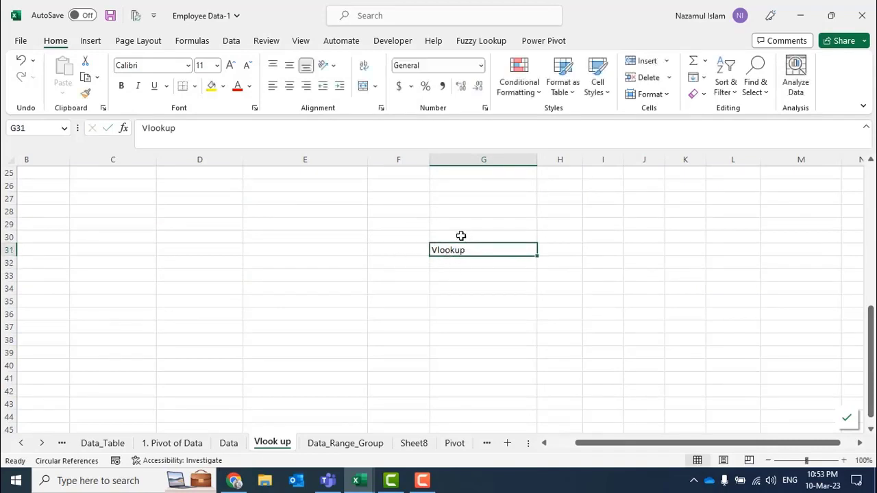
Add Match in G32 and Index in G33 below the Vlookup entry
left_click(452, 267)
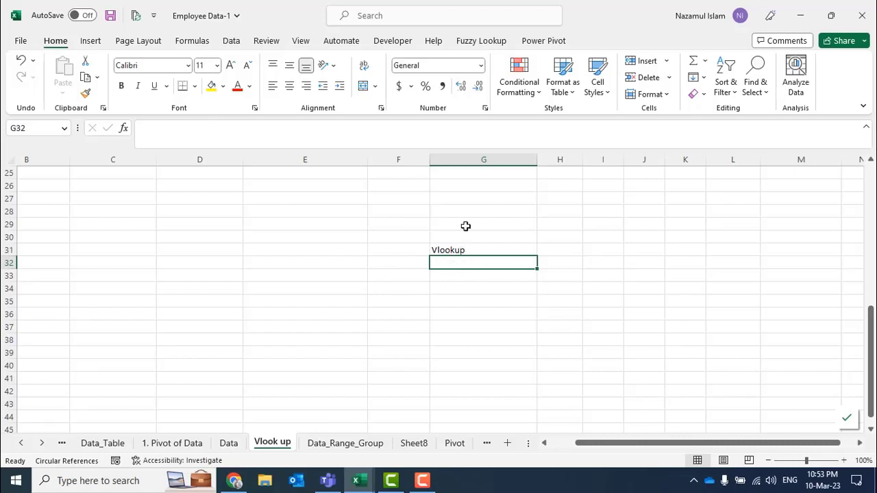
type("Ma")
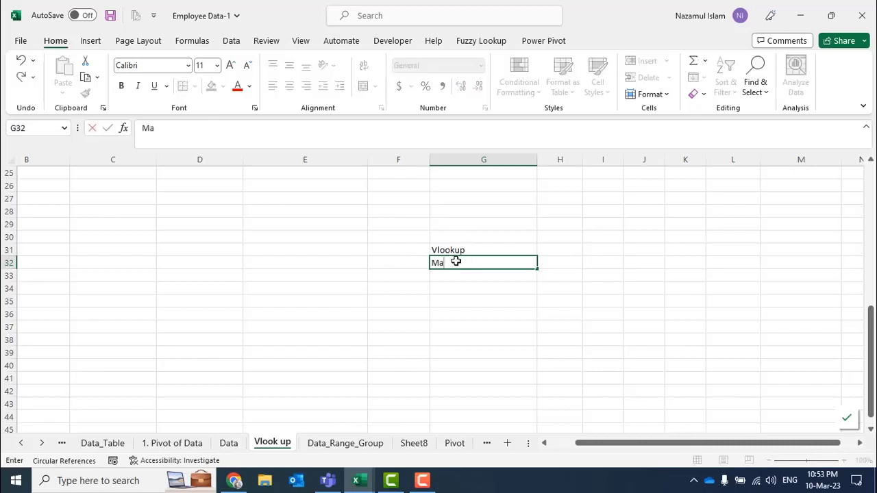
type("tch")
key("Return")
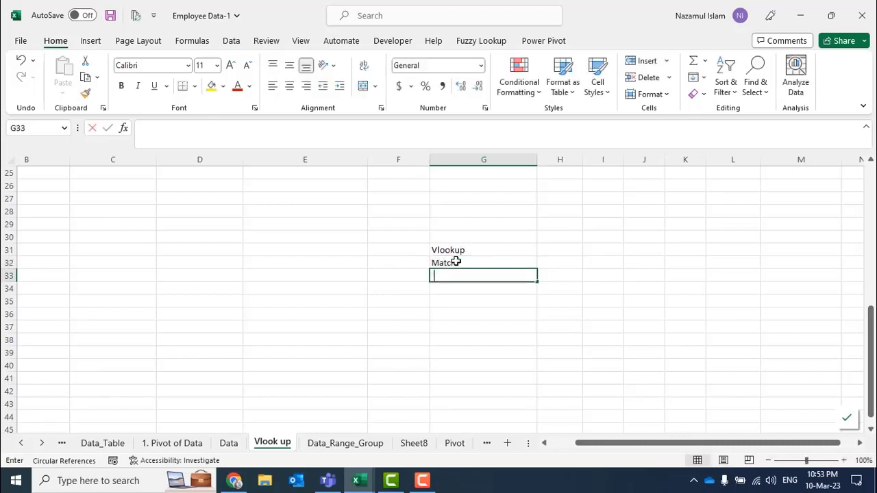
type("Index")
key("Return")
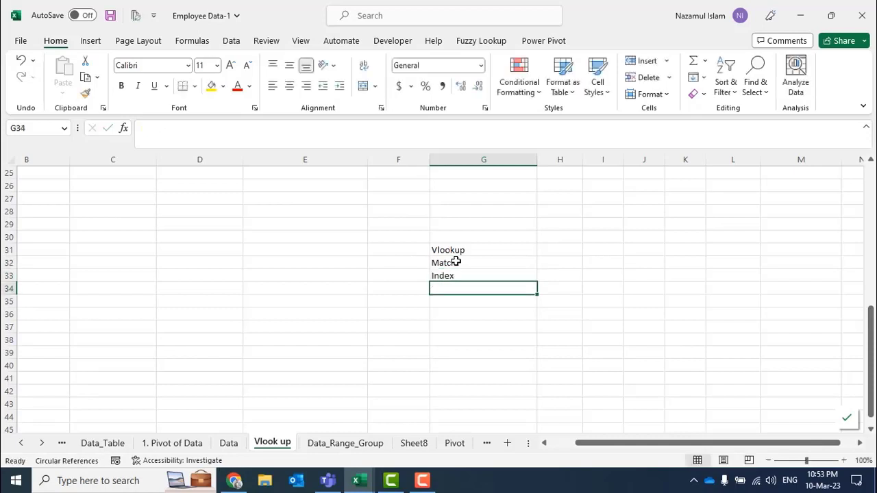
left_click_drag(452, 254, 463, 273)
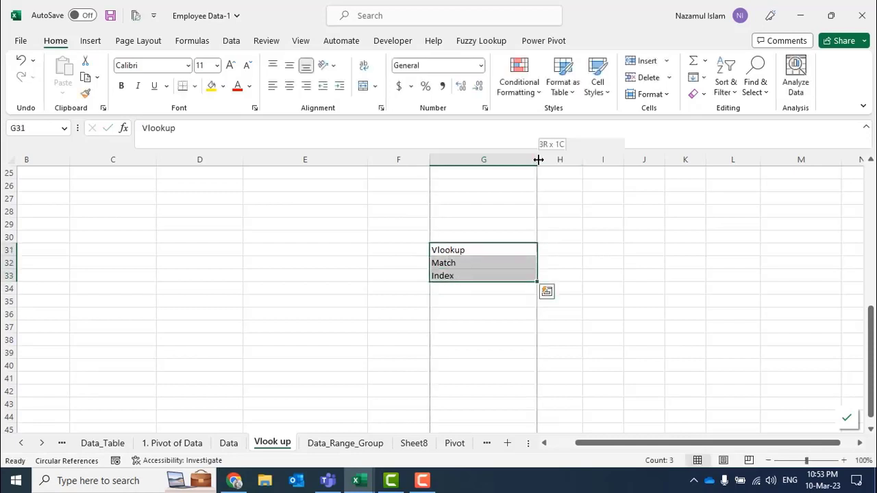
left_click(472, 310)
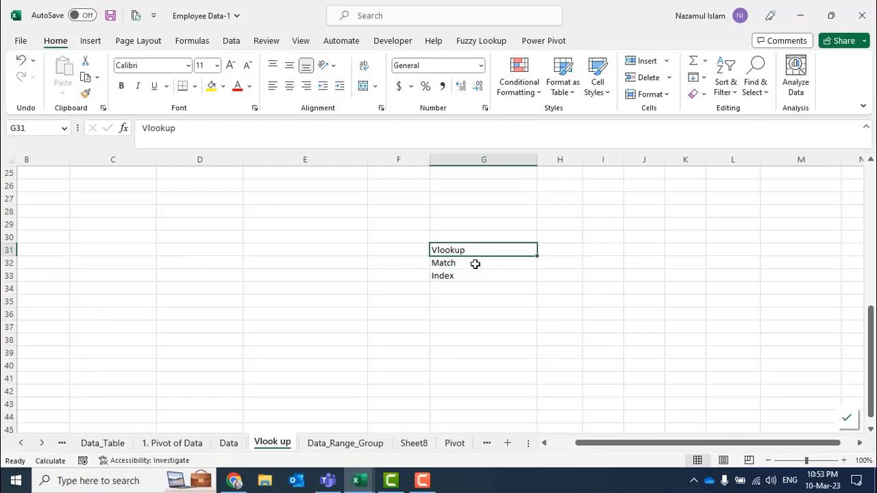
key("Return")
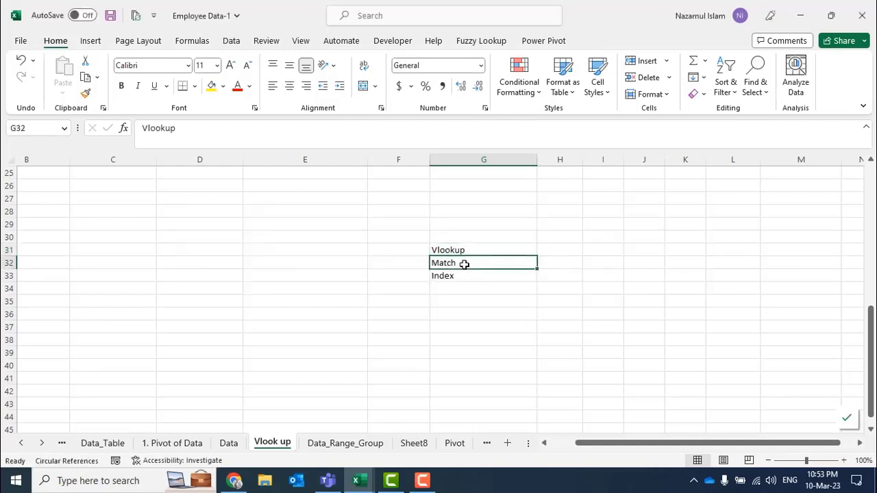
left_click_drag(464, 263, 464, 278)
left_click(522, 310)
scroll(520, 308, "up", 8)
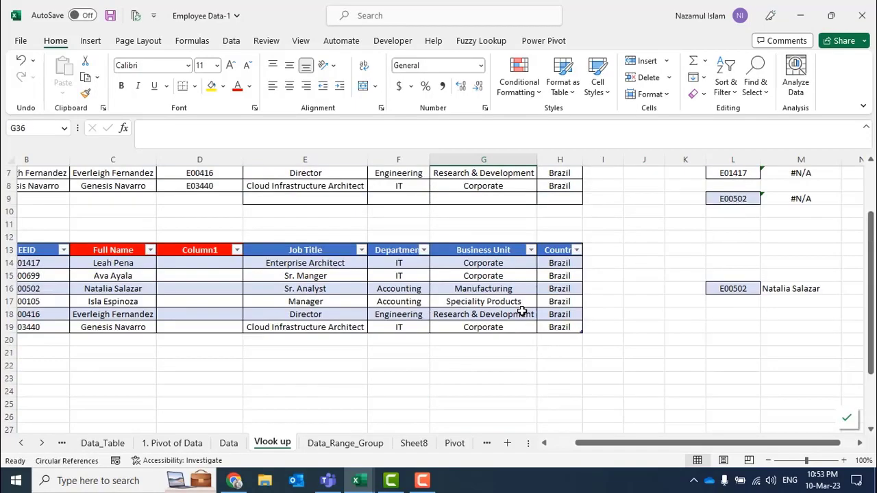
scroll(496, 338, "down", 2)
Examine the column headers on the Data_Range_Group sheet, from EEID through Country and City
left_click(346, 443)
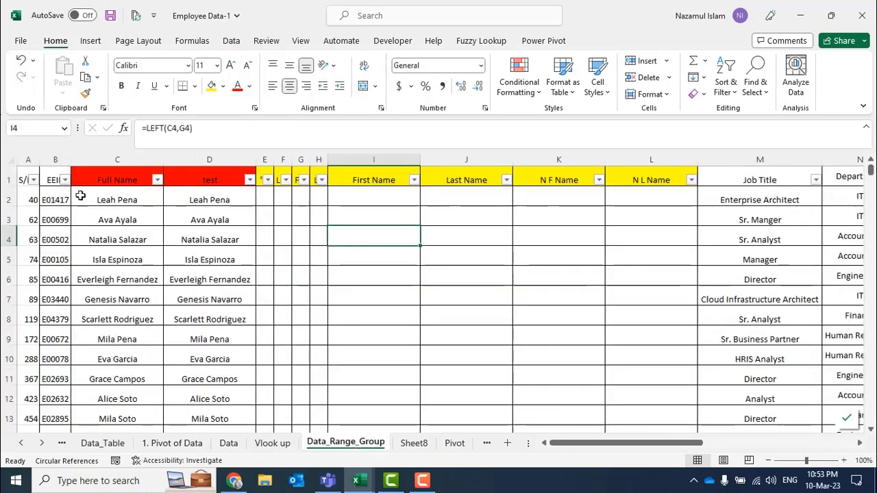
left_click(460, 255)
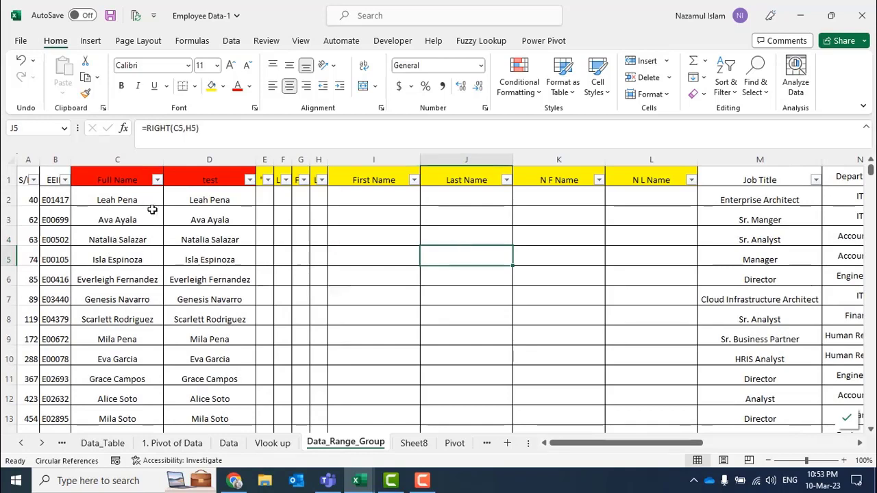
left_click(52, 178)
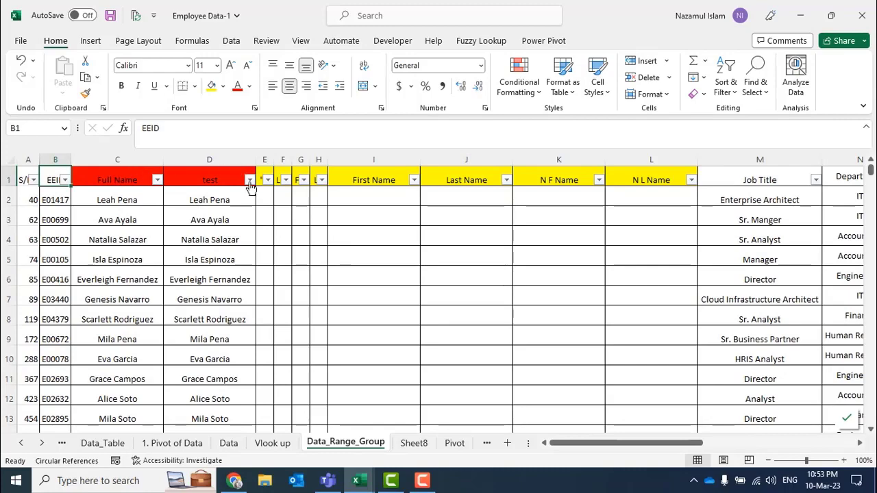
left_click(753, 442)
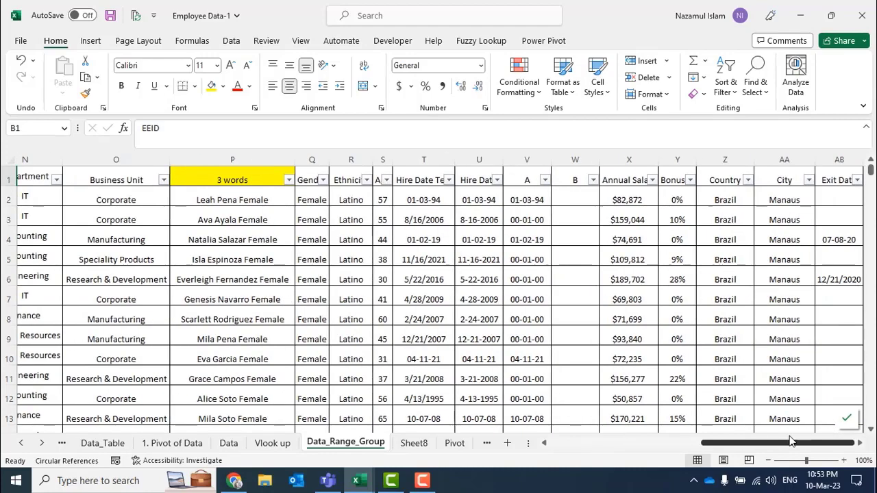
left_click(775, 178)
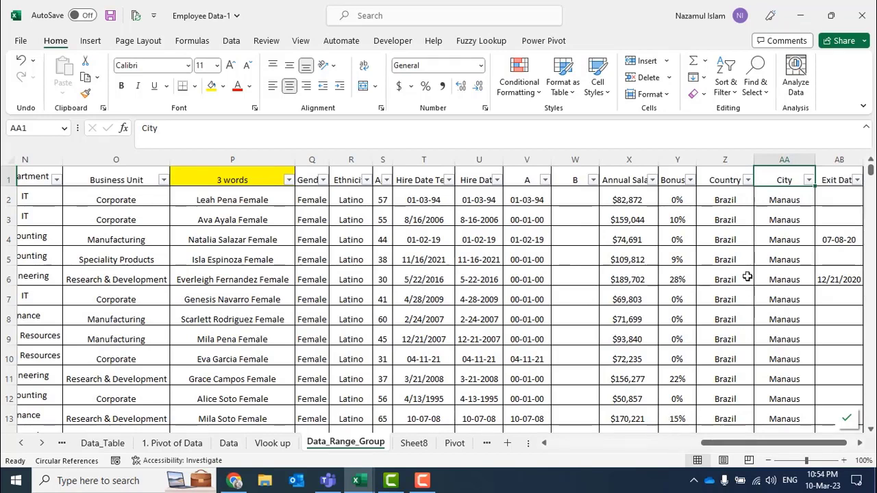
left_click(719, 173)
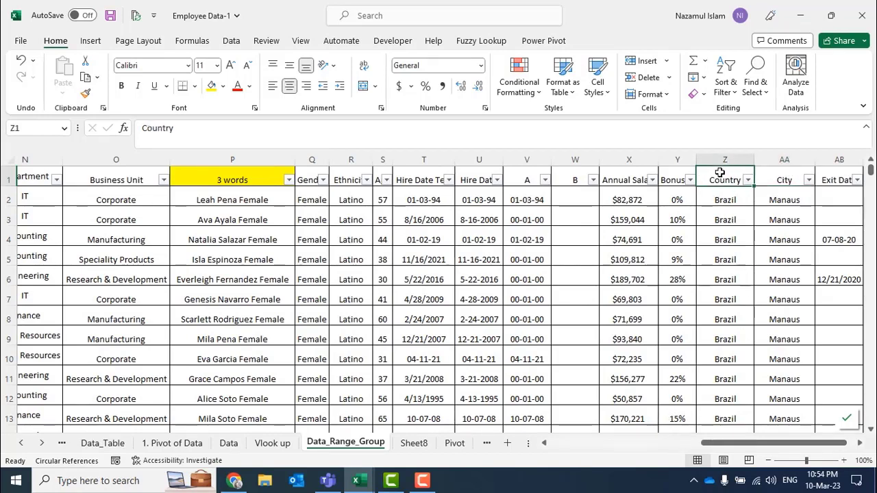
left_click(779, 173)
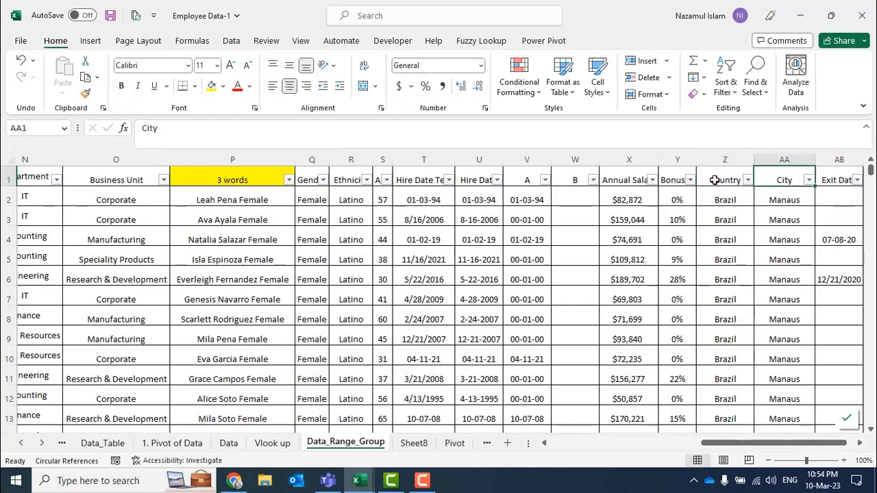
Copy the Country and City headers from Data_Range_Group into C2:D2 of a new sheet placed after it
left_click_drag(715, 179, 783, 179)
key("ctrl+c")
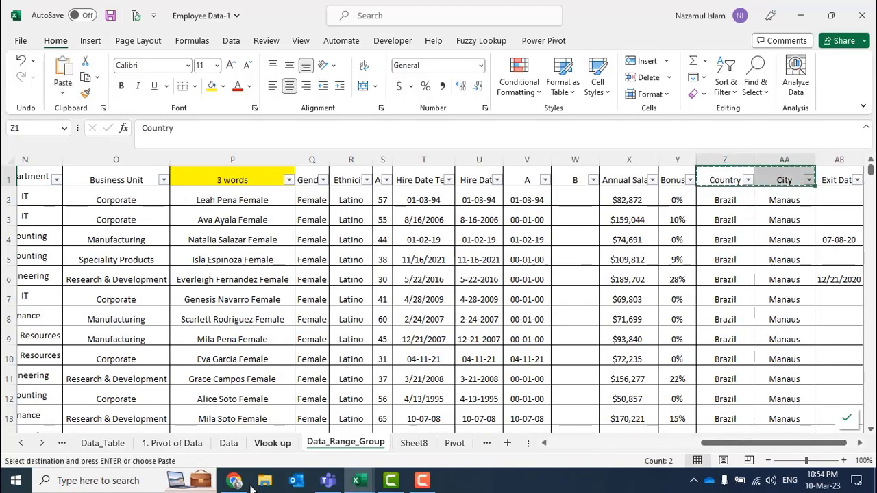
left_click(417, 447)
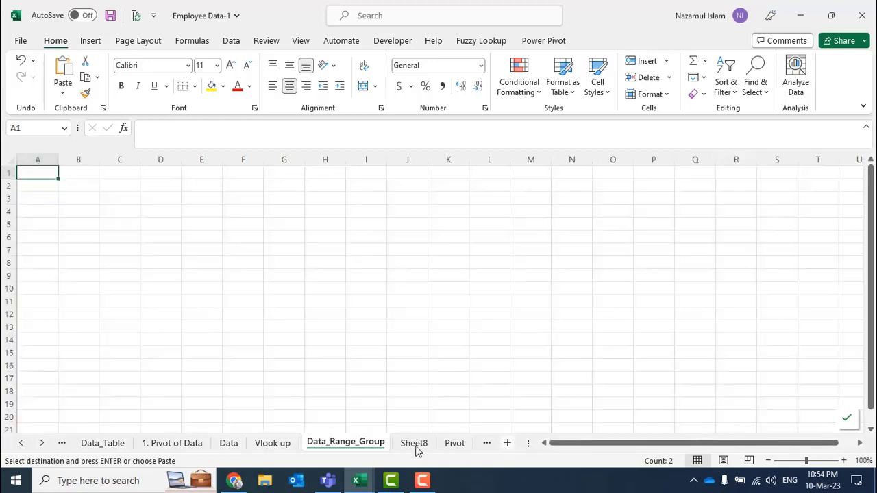
left_click(106, 183)
key("ctrl+v")
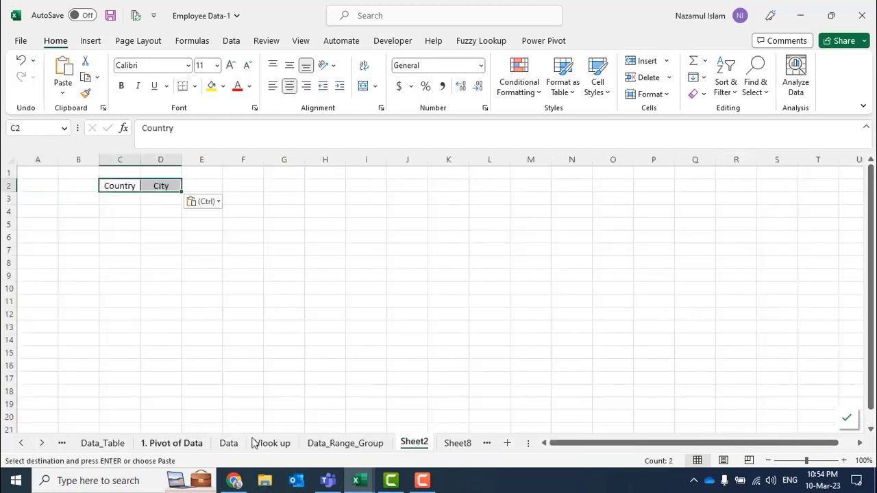
Copy the Job Title, Department and Business Unit headers from Data_Range_Group into E2:G2 of Sheet2
left_click(343, 444)
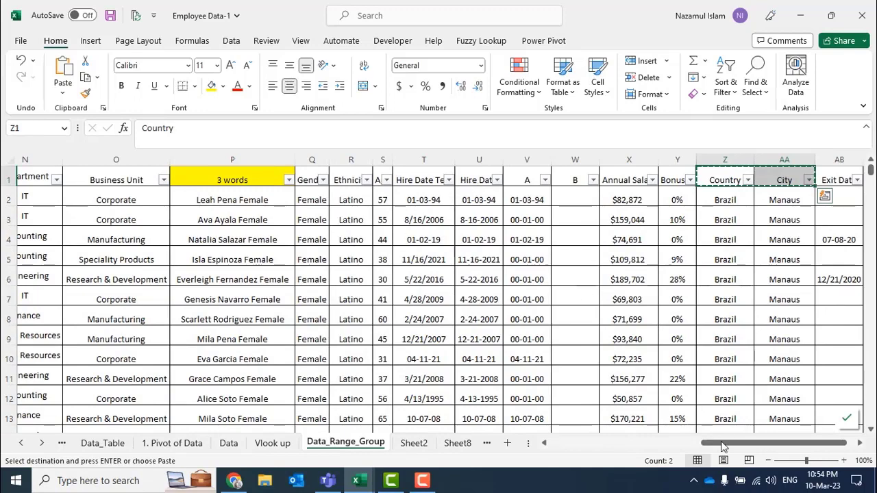
left_click_drag(723, 446, 613, 445)
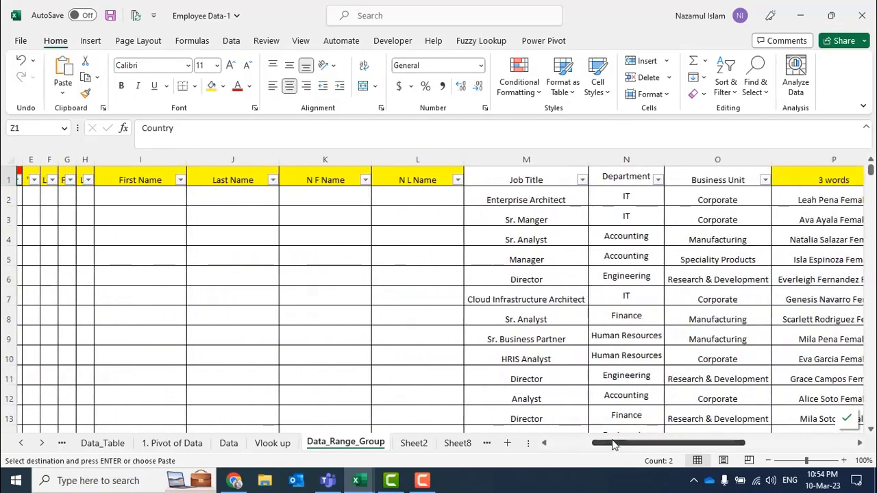
left_click_drag(690, 446, 688, 445)
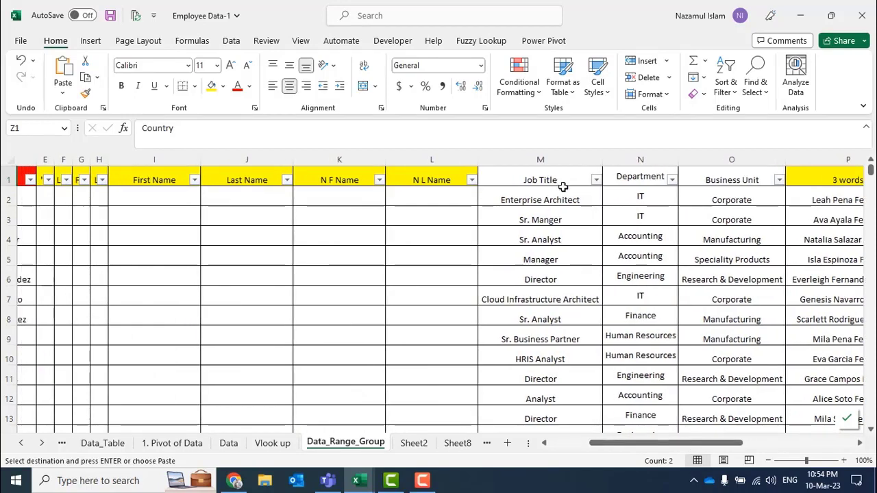
left_click_drag(723, 178, 574, 174)
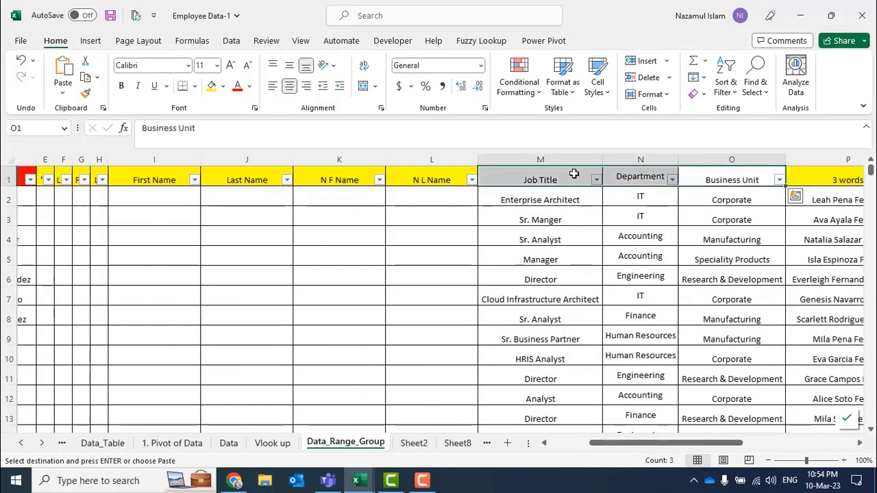
left_click(415, 443)
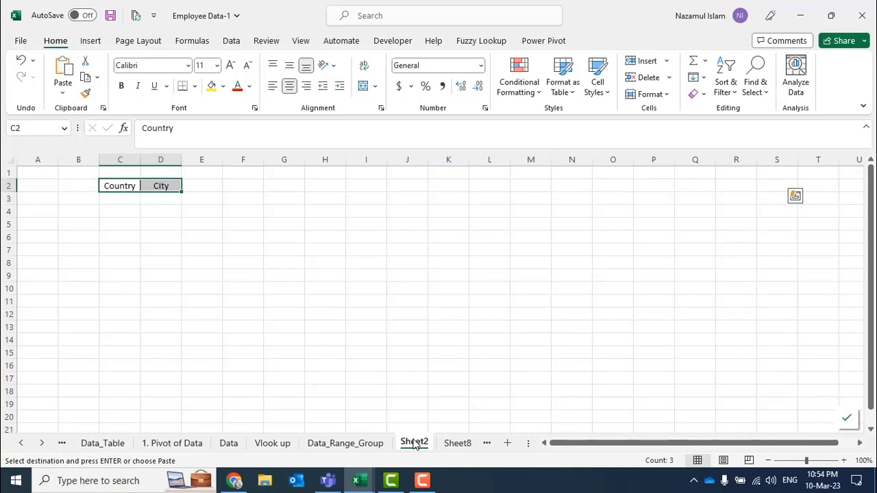
left_click(204, 187)
key("ctrl+v")
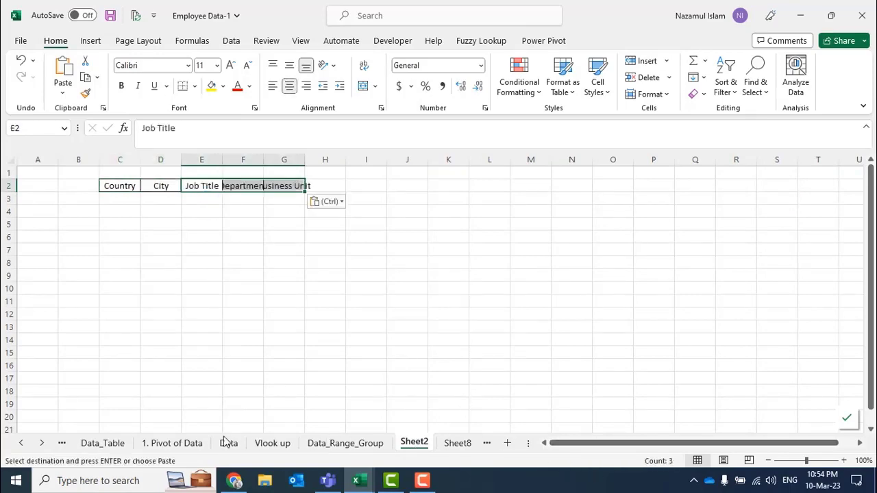
Copy the Full Name header from Data_Range_Group into I2 of Sheet2
left_click(186, 445)
left_click(230, 446)
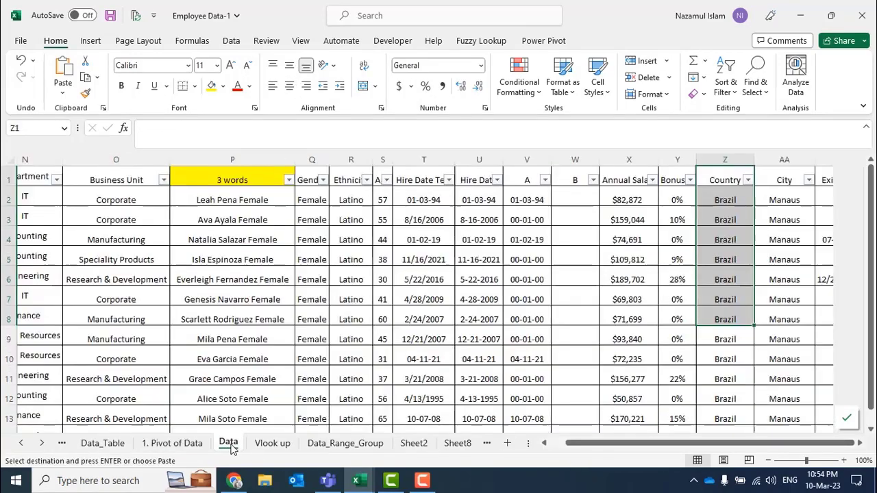
left_click(345, 443)
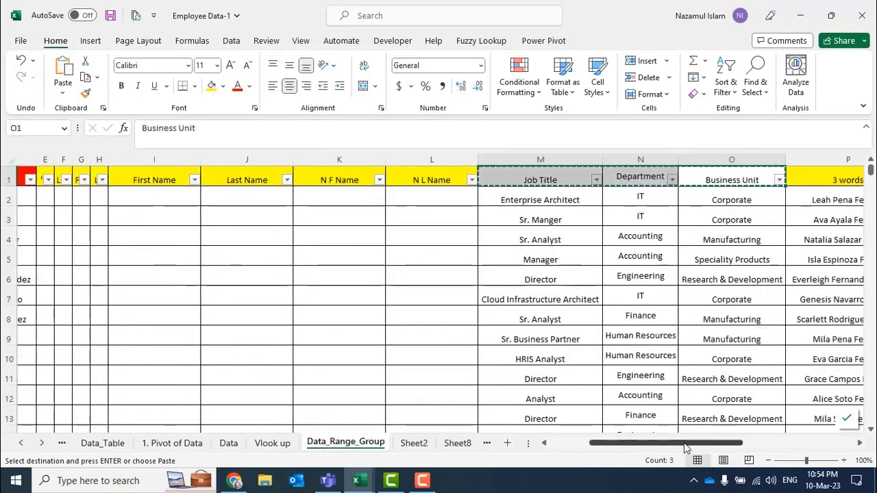
left_click_drag(719, 443, 678, 443)
left_click(91, 177)
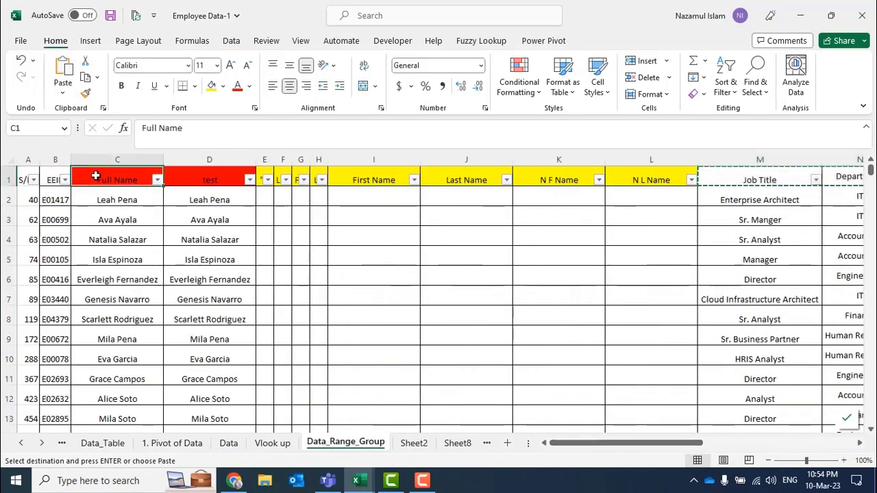
key("ctrl+c")
left_click(414, 444)
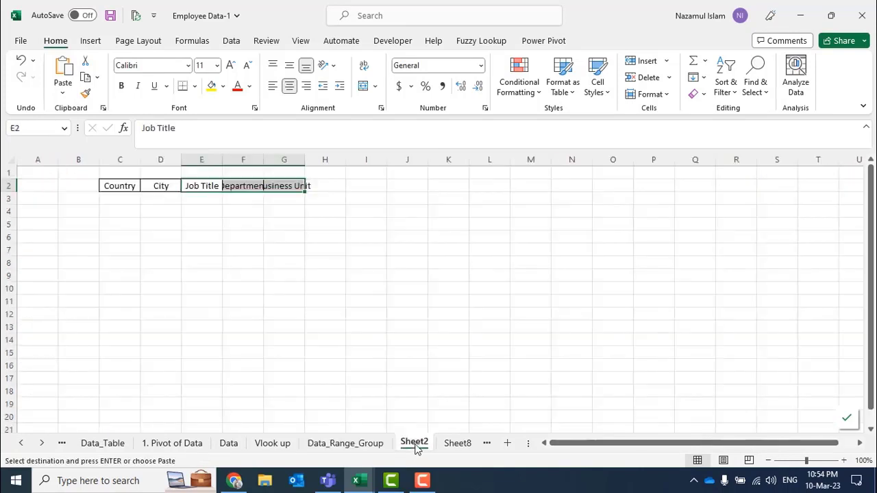
left_click(360, 183)
key("ctrl+v")
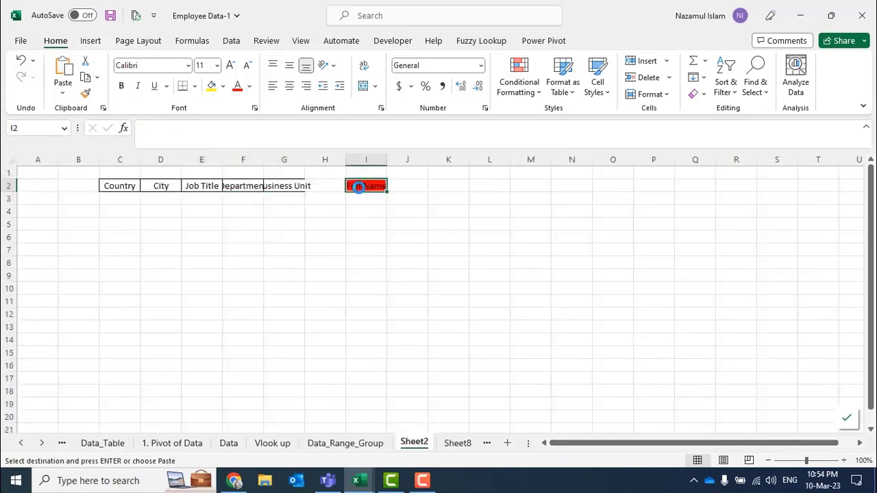
Try to copy the EEID header from B1 of Data_Range_Group for use in H2 of Sheet2
left_click(325, 186)
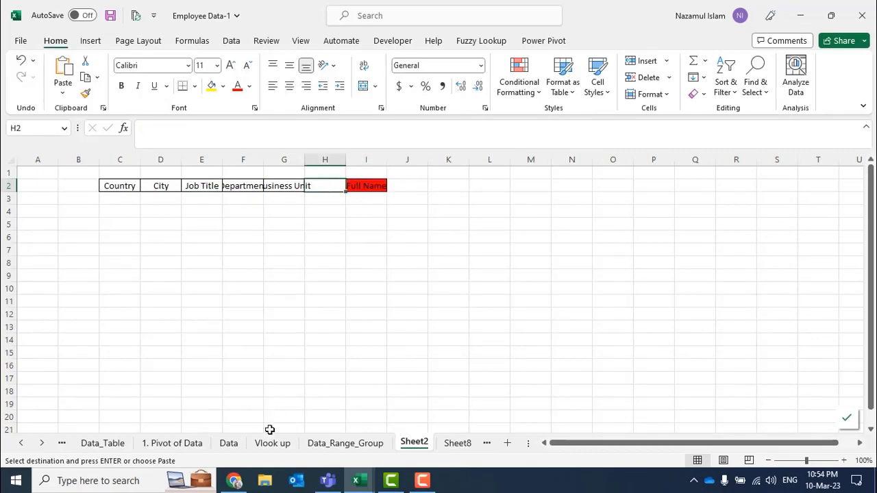
left_click(370, 446)
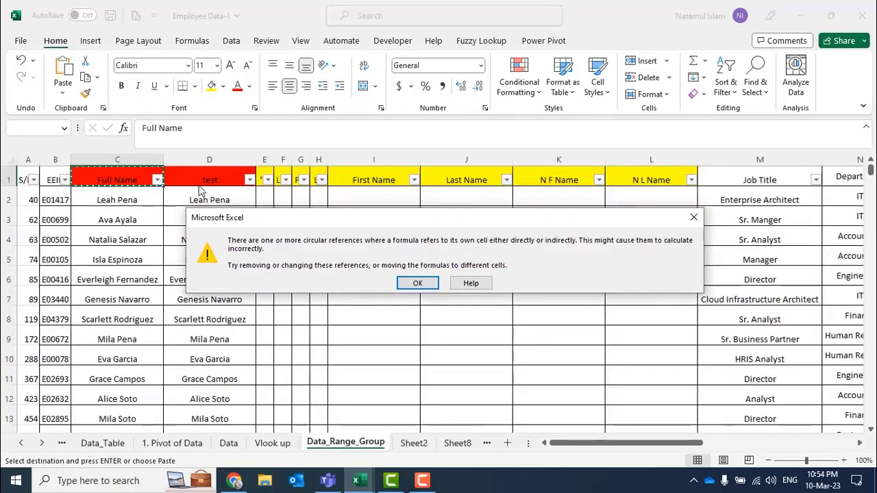
left_click(417, 283)
left_click(54, 179)
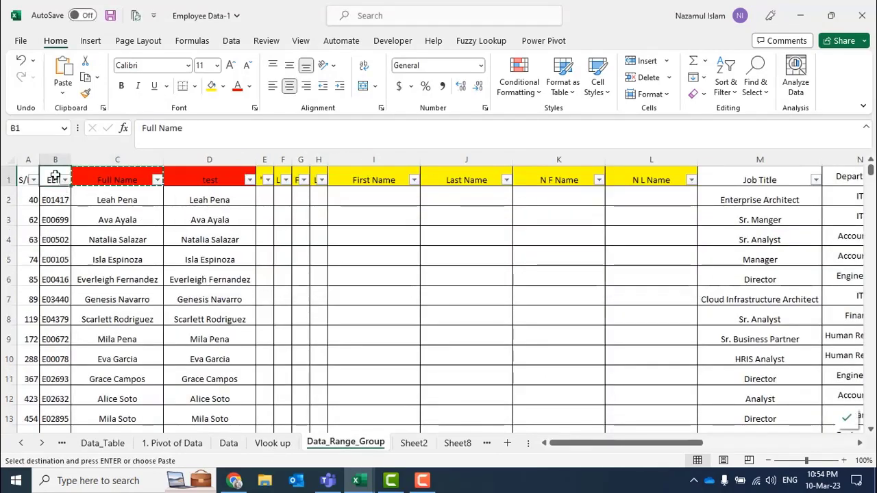
type("c")
left_click(413, 443)
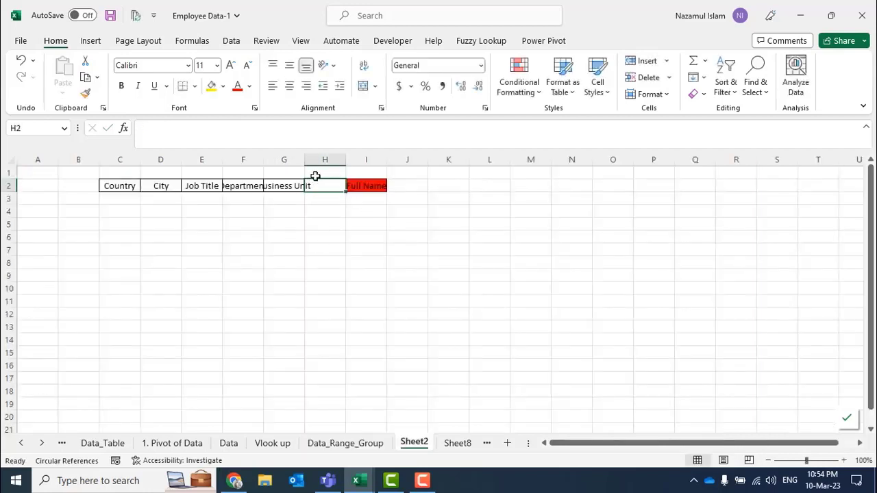
Enter ID as the header in H2 of Sheet2
left_click(316, 176)
left_click(322, 184)
type("ID")
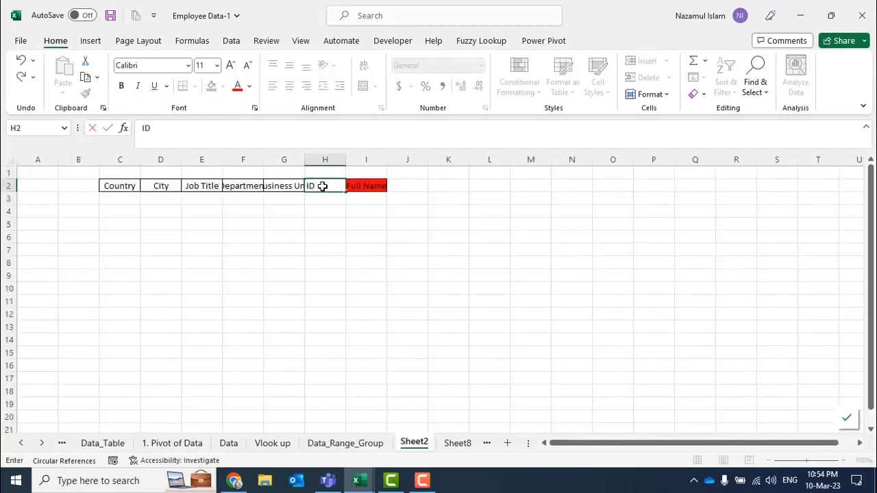
key("Return")
left_click(329, 185)
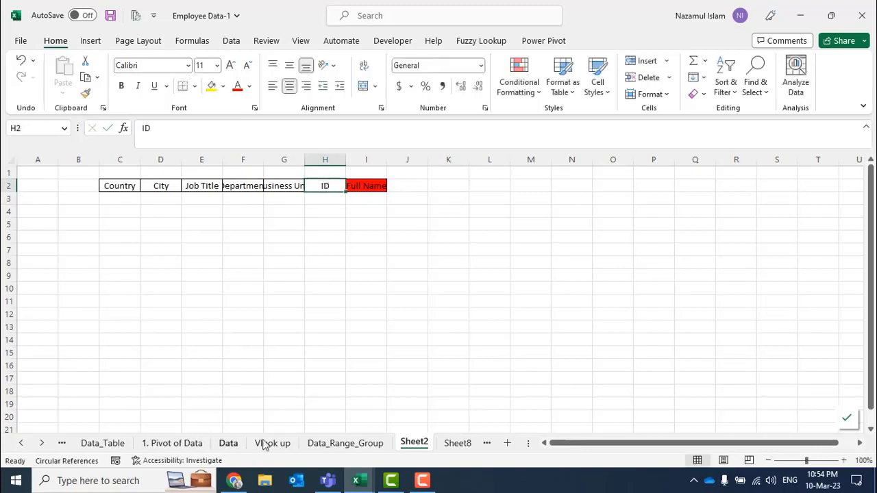
Undo the ID entry on Sheet2 and the accidental overwrite of the EEID header in B1 of Data_Range_Group
left_click(346, 444)
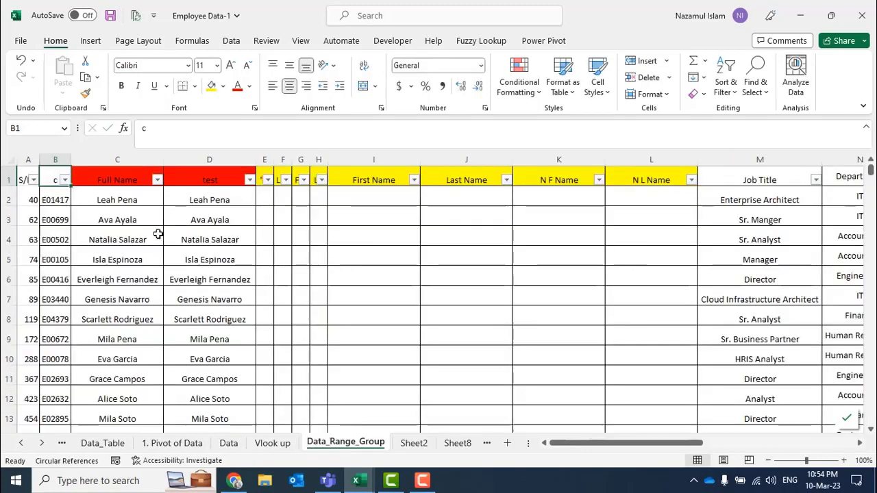
left_click(74, 218)
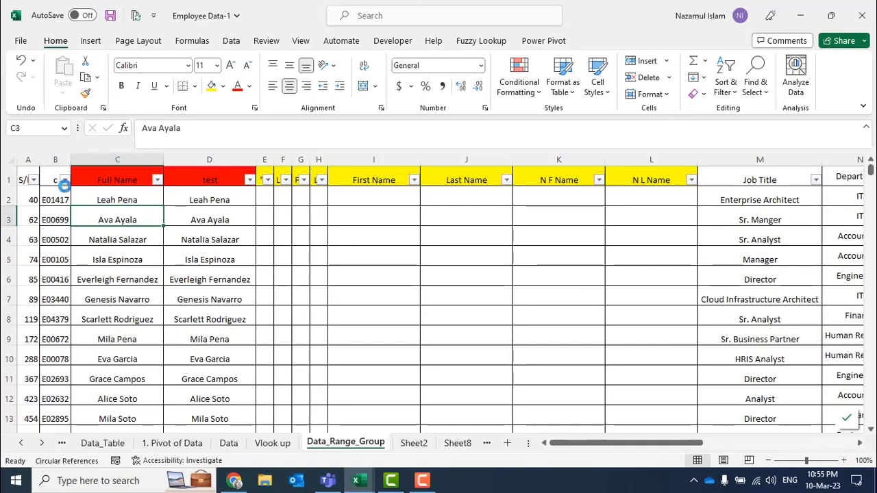
key("ctrl+Page_Down")
key("ctrl+Page_Up")
Copy the EEID header from B1 of Data_Range_Group into H2 of Sheet2
left_click(62, 175)
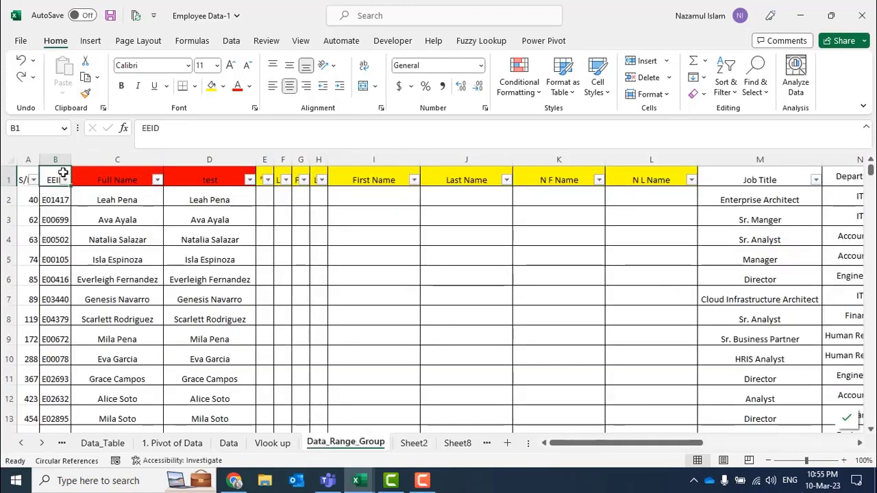
key("ctrl+c")
left_click(414, 443)
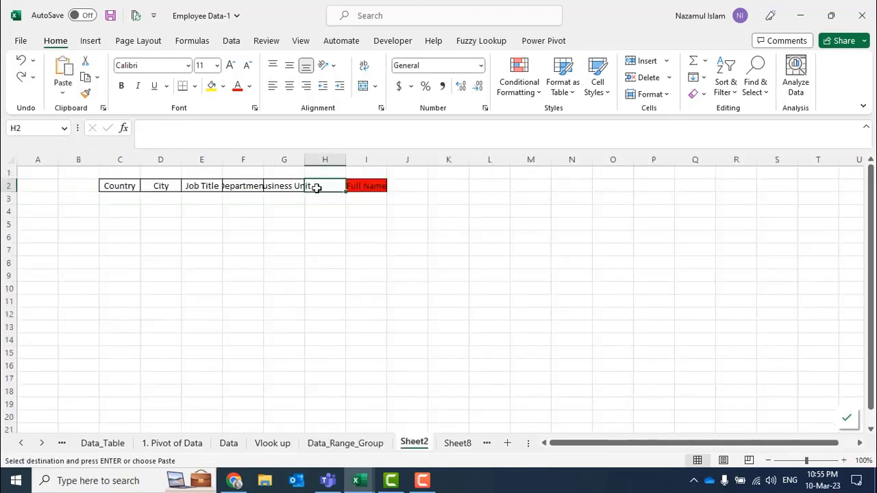
key("Return")
left_click(325, 250)
AutoFit the widths of columns C through I on Sheet2 and dismiss the circular reference warning
left_click_drag(114, 159, 376, 157)
double_click(387, 158)
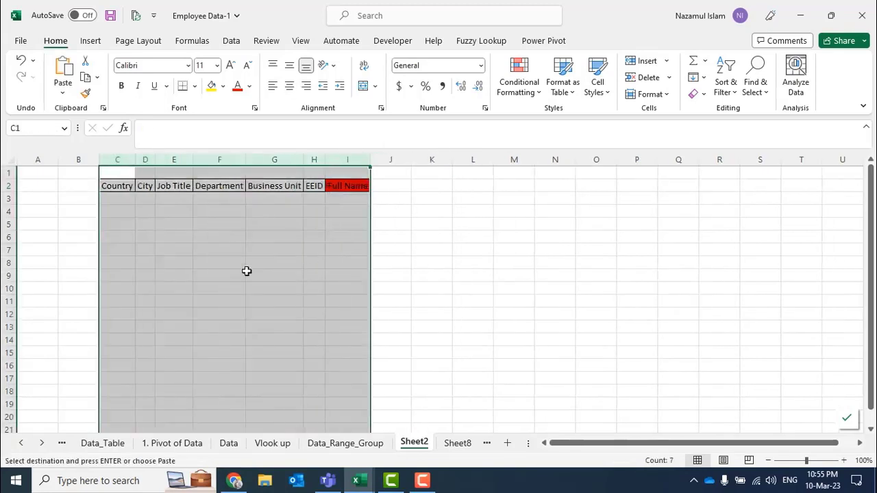
left_click(247, 274)
left_click_drag(115, 185, 364, 185)
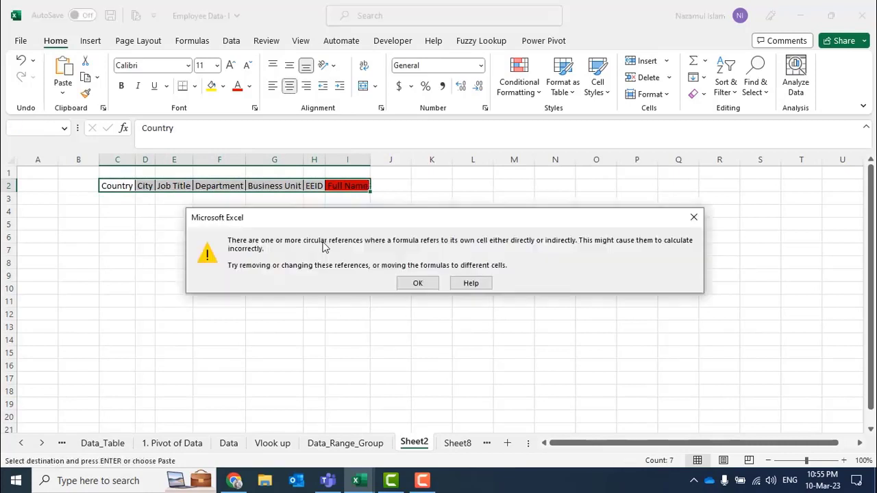
left_click(694, 217)
left_click_drag(125, 198, 356, 260)
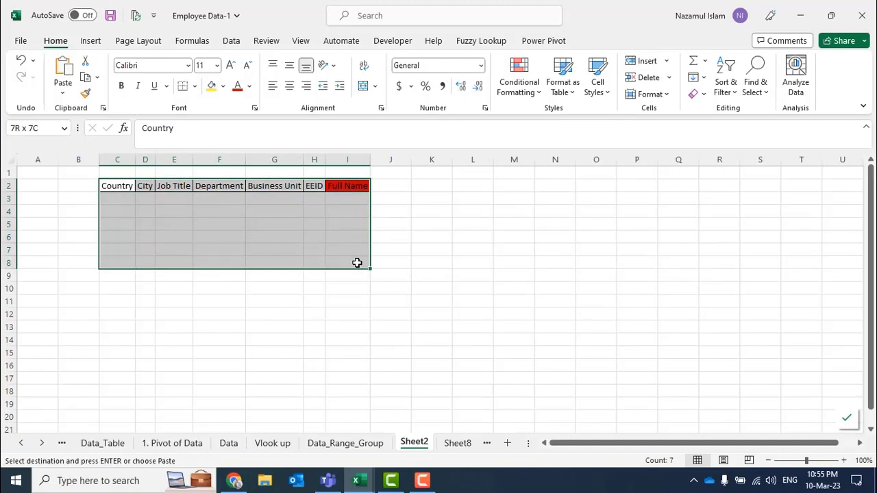
left_click(154, 261)
left_click(121, 200)
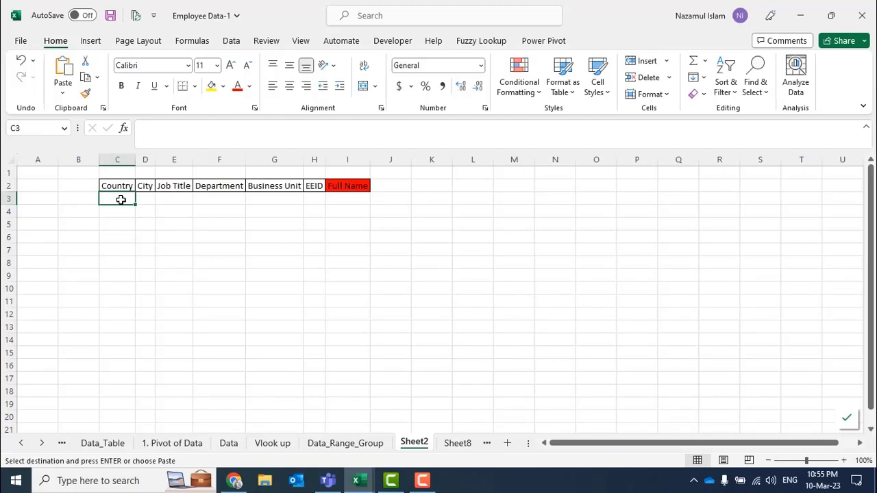
left_click(209, 235)
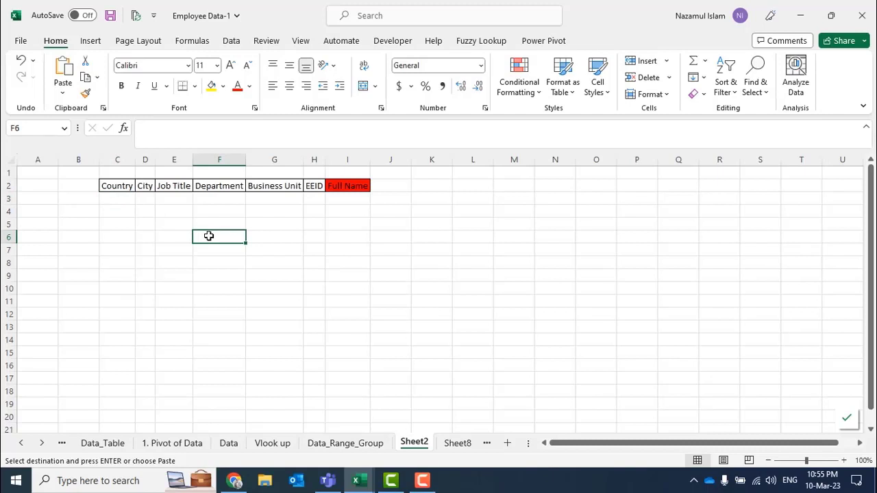
Move the EEID column from H to B on Sheet2 and delete the emptied column H
left_click(315, 161)
key("ctrl+c")
left_click(89, 163)
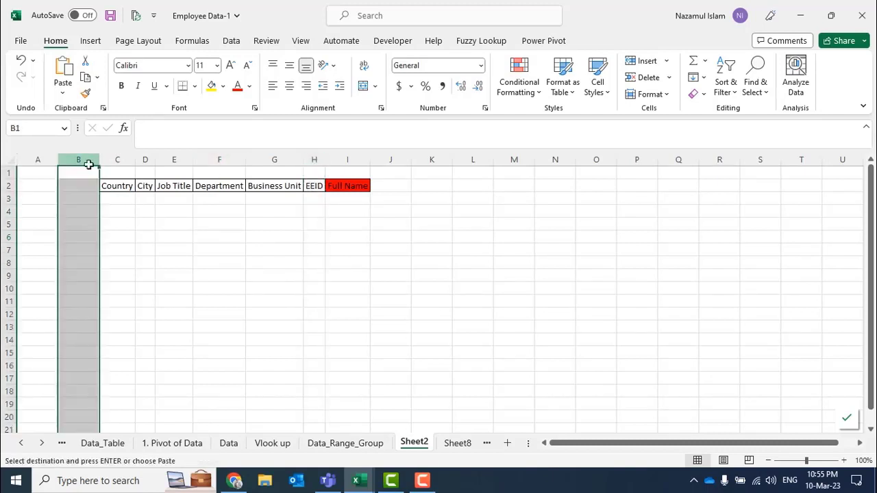
key("ctrl+v")
left_click(309, 161)
right_click(317, 163)
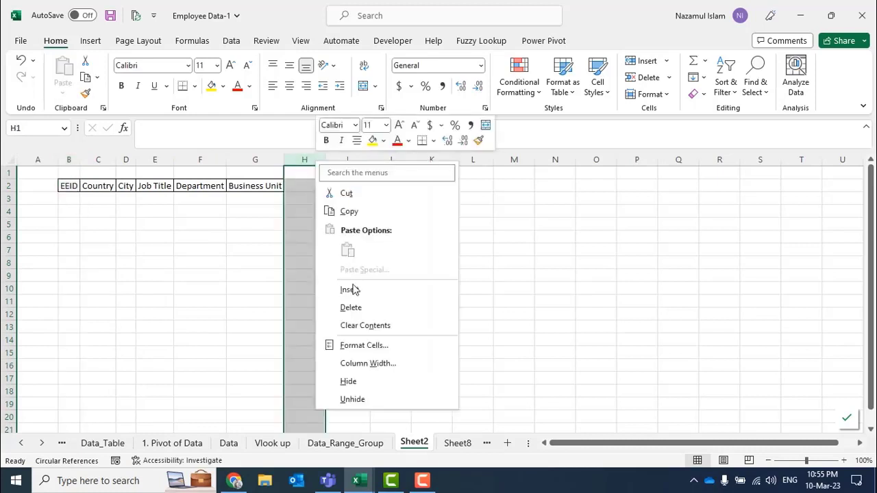
left_click(345, 308)
left_click(214, 233)
left_click(69, 185)
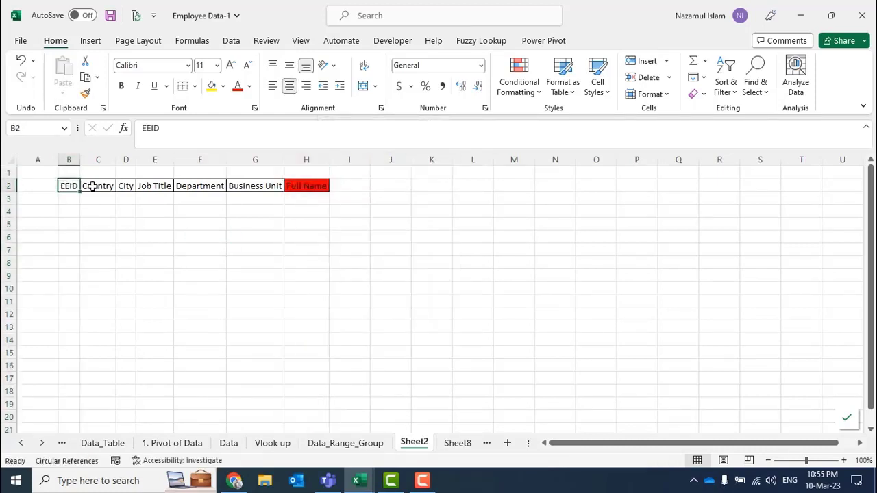
Look through the employee IDs in the EEID column of Data_Range_Group
left_click(92, 197)
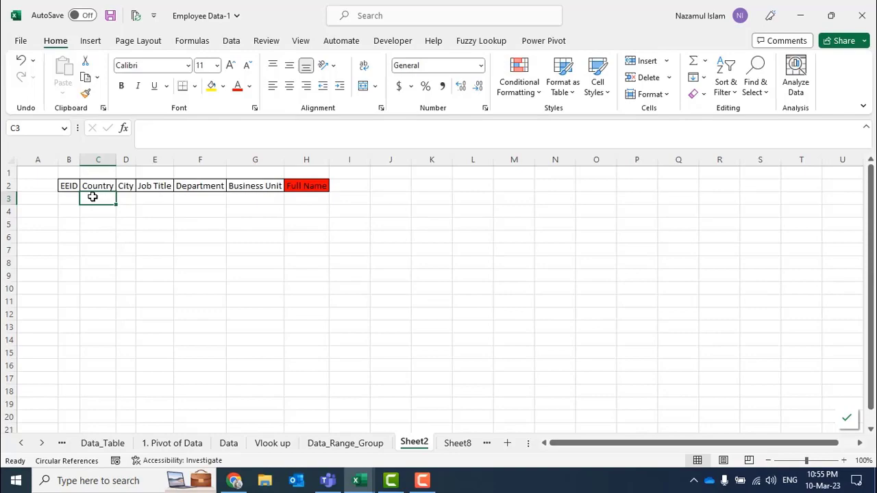
left_click(339, 444)
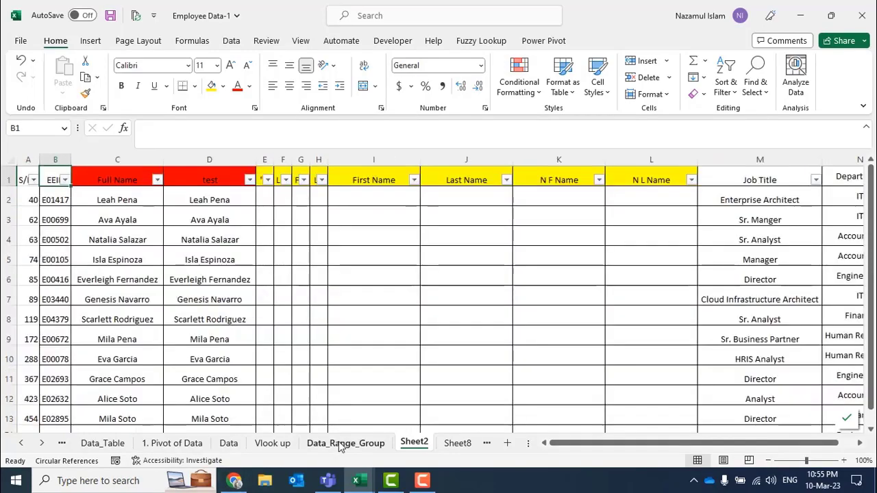
scroll(49, 274, "down", 8)
scroll(82, 302, "up", 4)
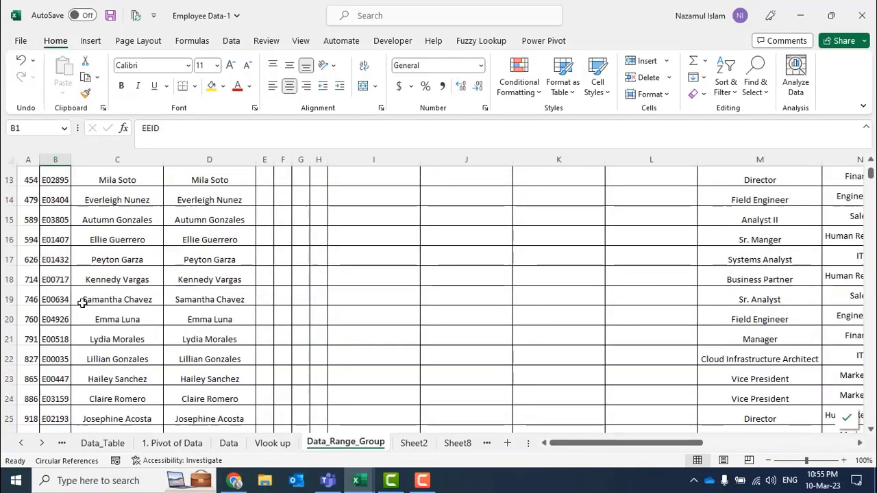
scroll(82, 302, "up", 4)
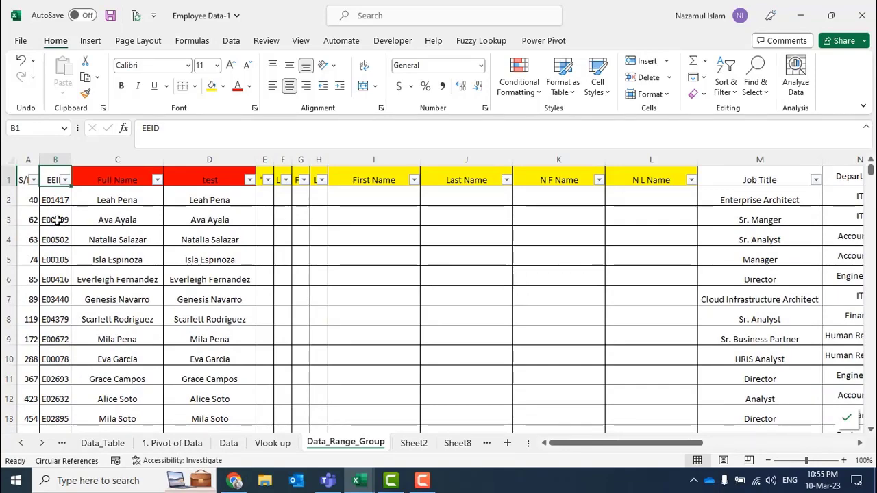
left_click_drag(57, 220, 58, 419)
scroll(58, 280, "down", 6)
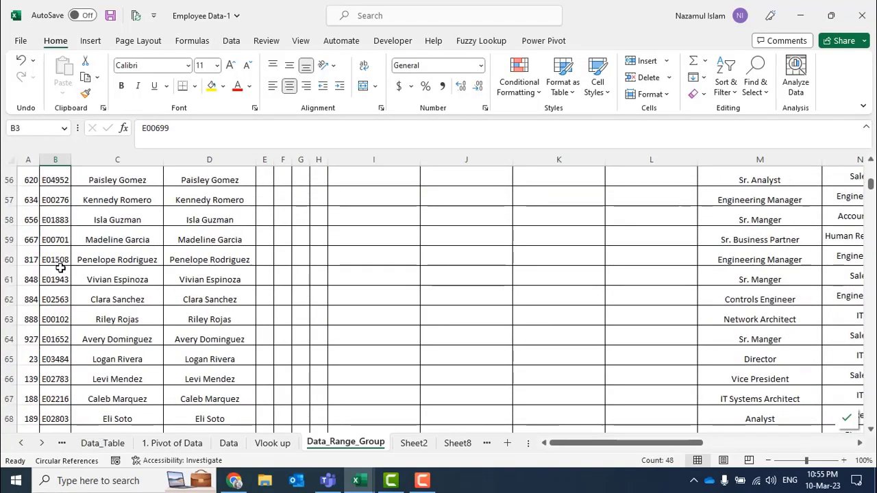
left_click(61, 271)
scroll(60, 379, "down", 13)
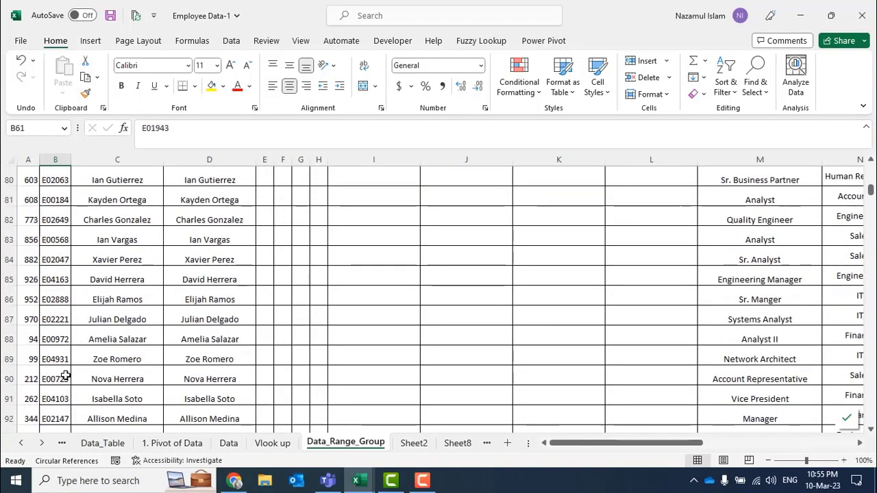
Copy the five employee IDs in B102:B106 of Data_Range_Group into Sheet2, starting at B3 under the EEID header
left_click_drag(57, 319, 67, 343)
scroll(59, 391, "down", 6)
scroll(73, 337, "up", 5)
key("ctrl+c")
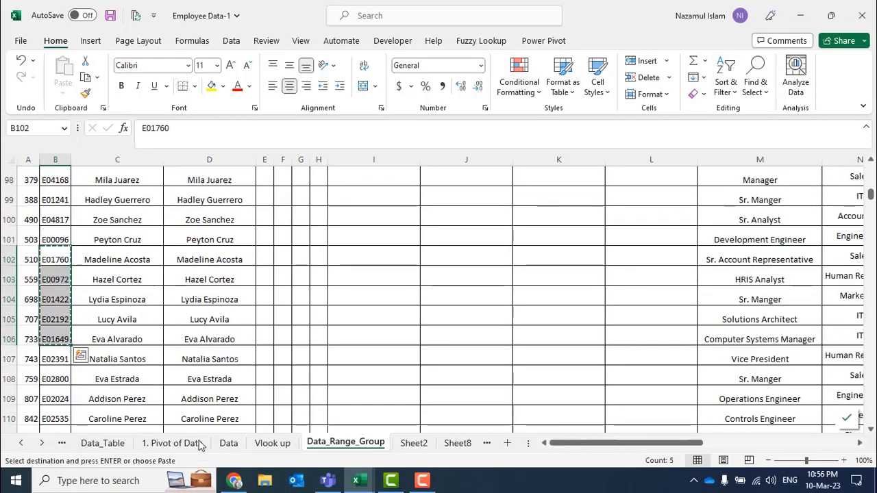
left_click(415, 443)
left_click(69, 204)
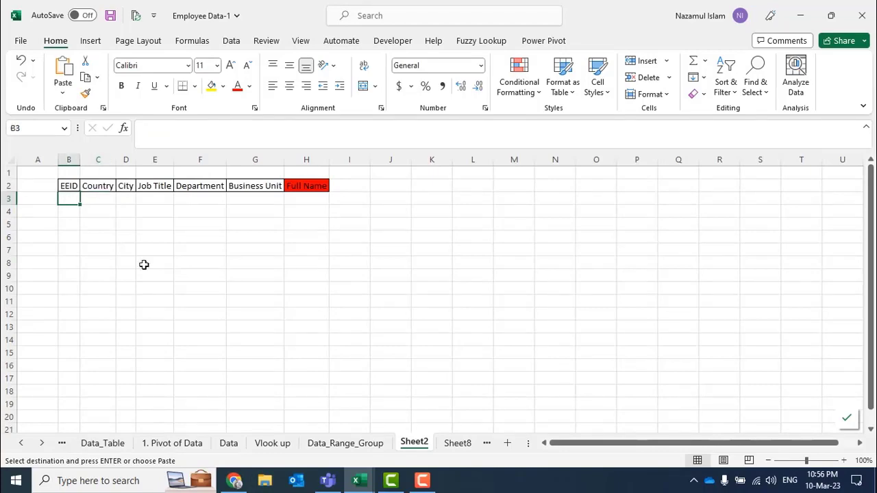
key("ctrl+v")
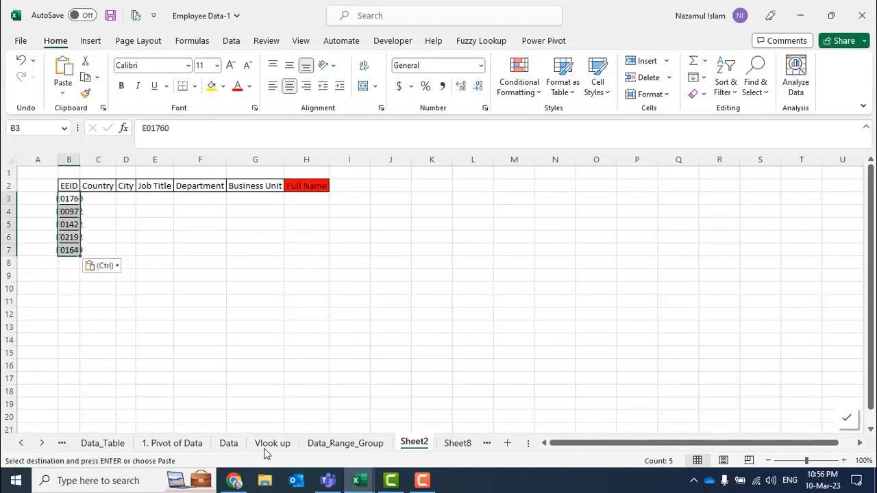
Copy the three employee IDs in B151:B153 of Data_Range_Group into Sheet2, starting at B8
left_click(342, 442)
left_click(54, 377)
scroll(55, 377, "down", 15)
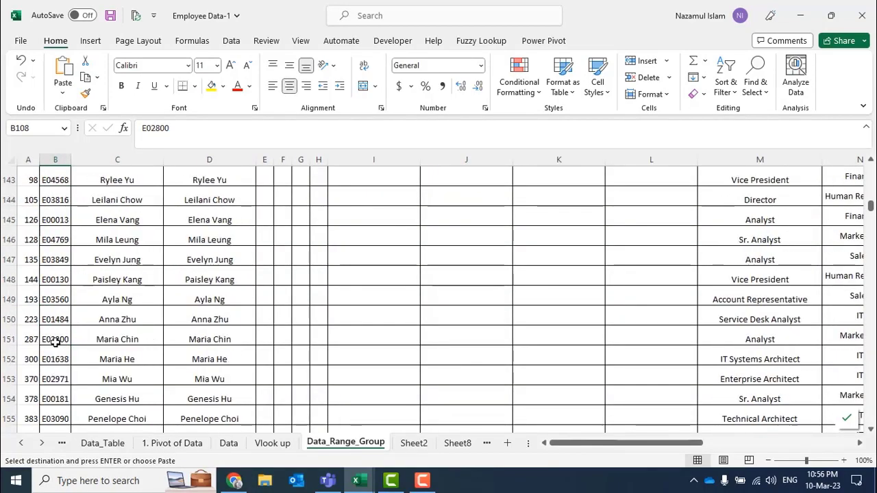
left_click_drag(55, 340, 59, 383)
key("ctrl+c")
left_click(413, 443)
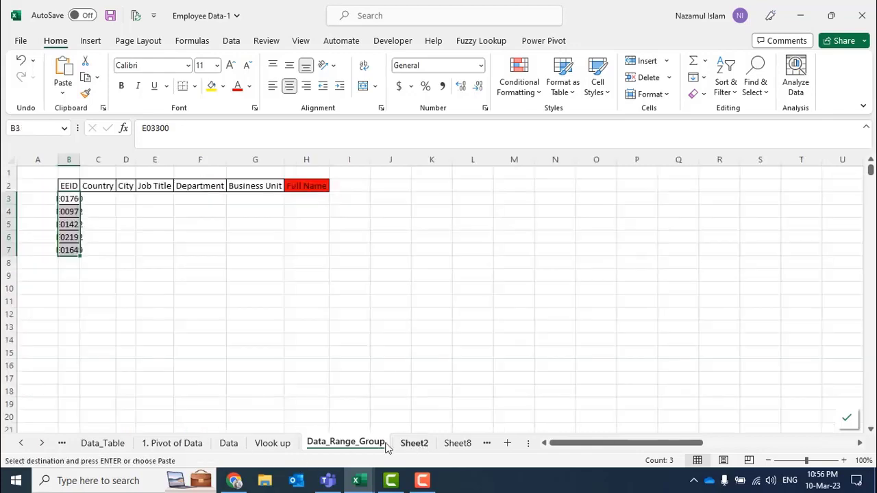
left_click(68, 261)
key("ctrl+v")
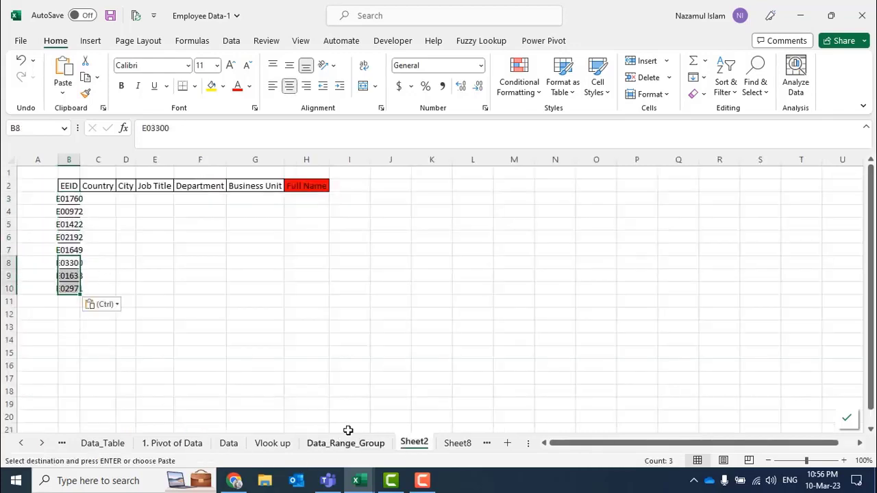
Copy the employee IDs in B184:B186 of Data_Range_Group into Sheet2 from B11 down, and AutoFit column B
left_click(346, 444)
scroll(91, 362, "down", 11)
left_click_drag(55, 339, 56, 380)
key("ctrl+c")
left_click(414, 442)
left_click(69, 301)
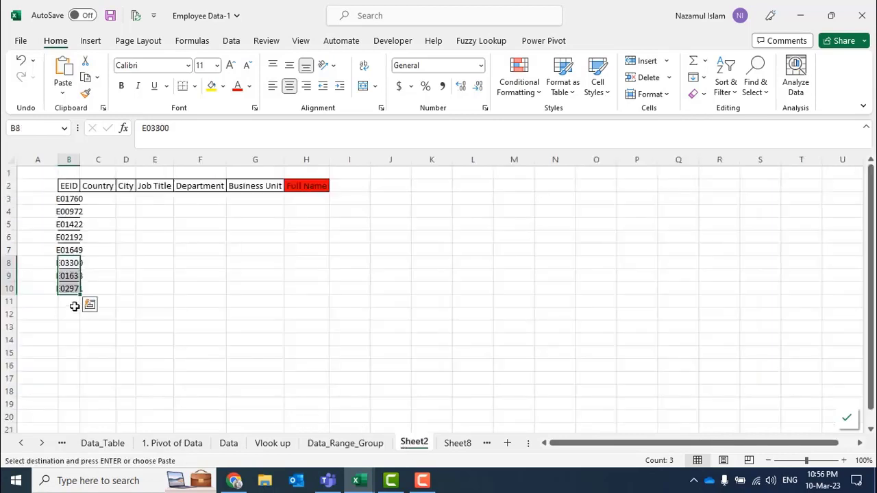
key("ctrl+v")
left_click(127, 288)
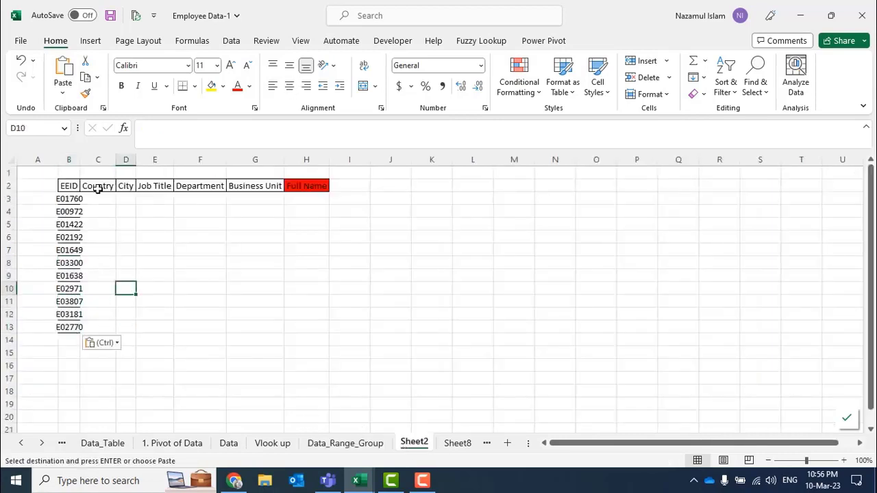
double_click(80, 159)
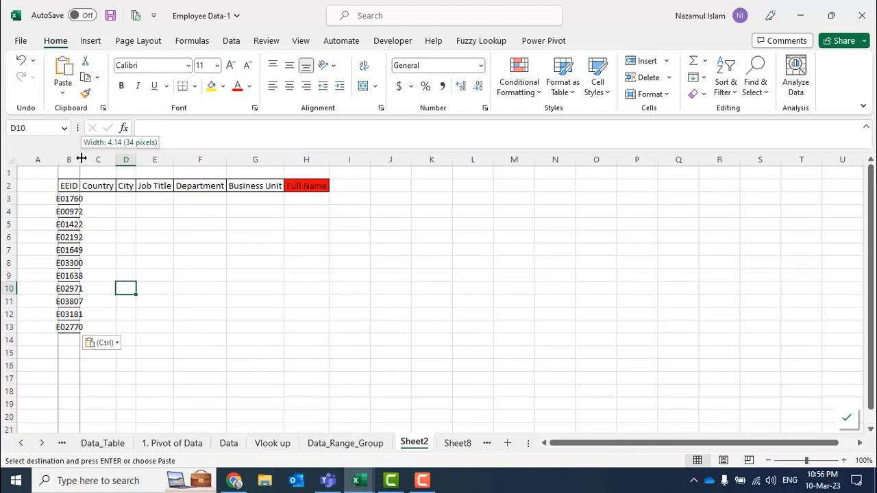
left_click(240, 274)
left_click(71, 185)
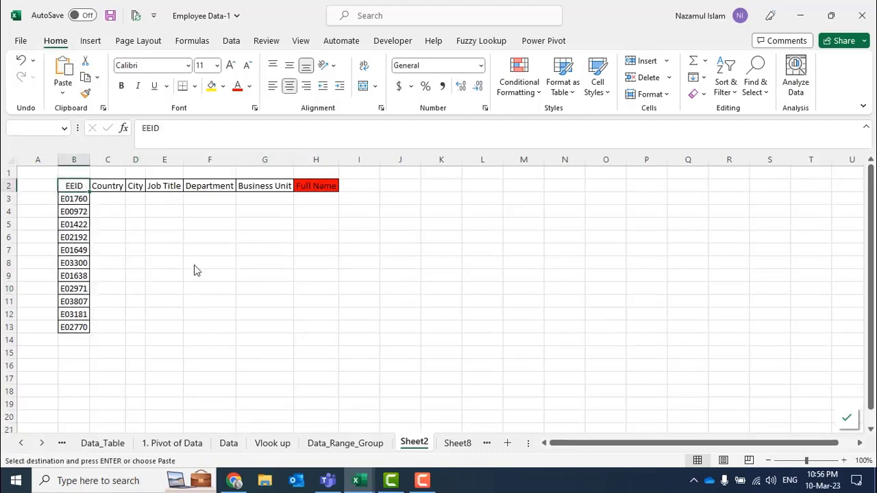
left_click(693, 218)
left_click(32, 184)
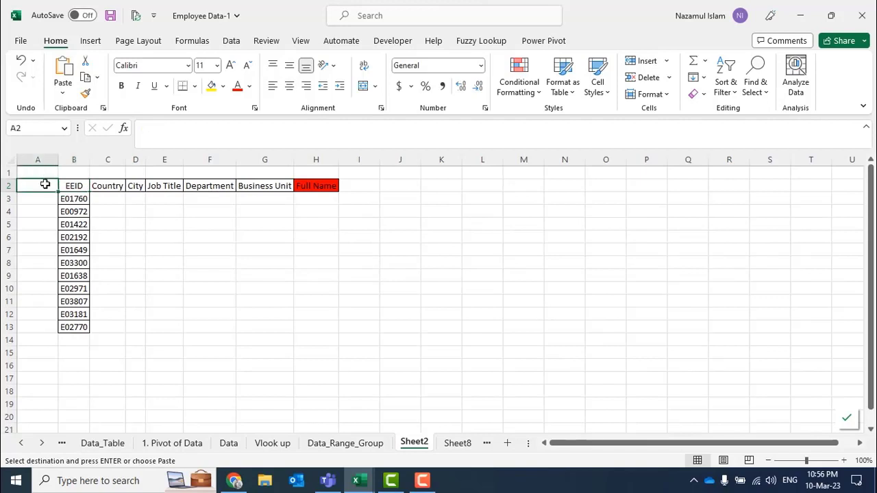
mouse_move(41, 190)
left_mouse_down()
mouse_move(43, 218)
mouse_move(45, 186)
left_mouse_up()
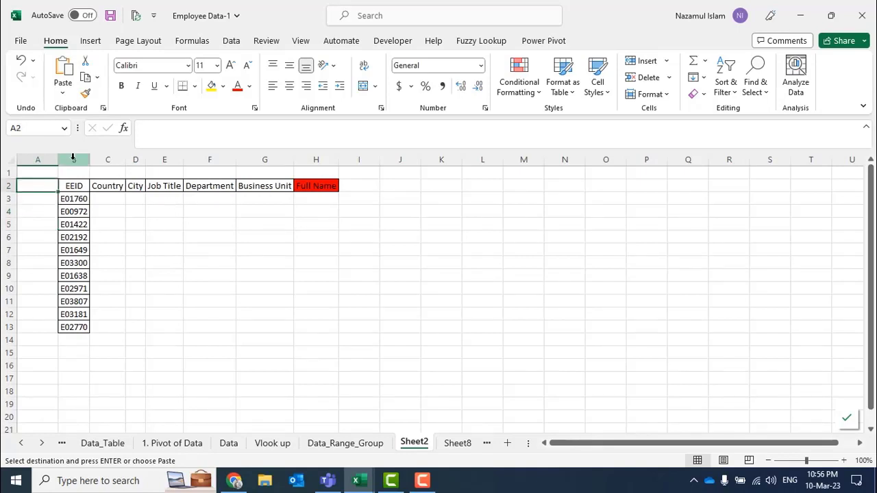
left_click_drag(74, 160, 338, 165)
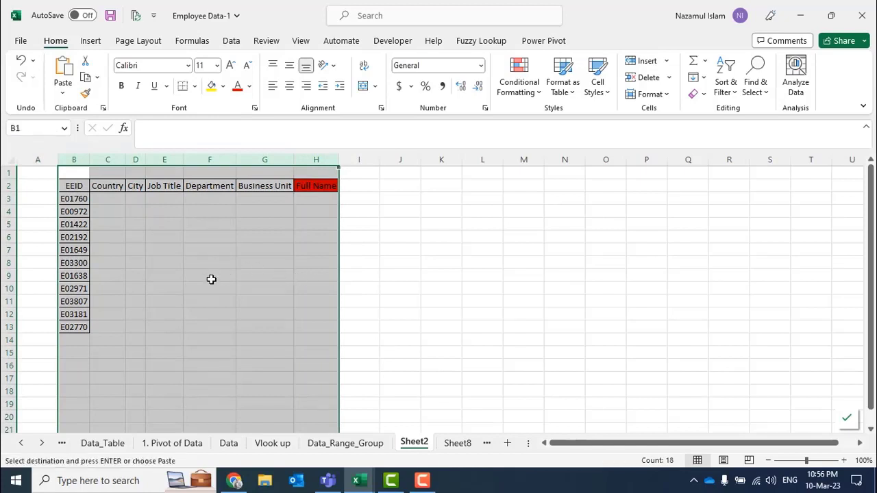
key("ctrl+v")
left_click(692, 217)
left_click(43, 184)
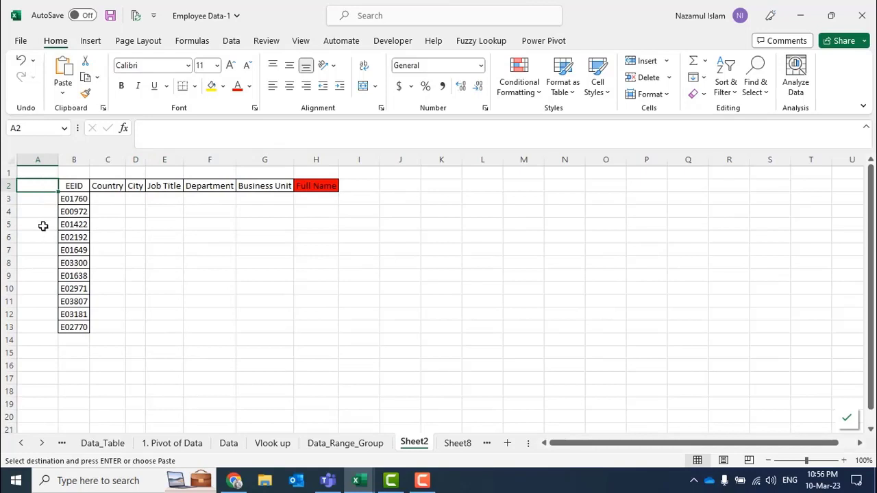
Clear the employee IDs from B3:B13 on Sheet2, leaving the cell borders in place
left_click(207, 250)
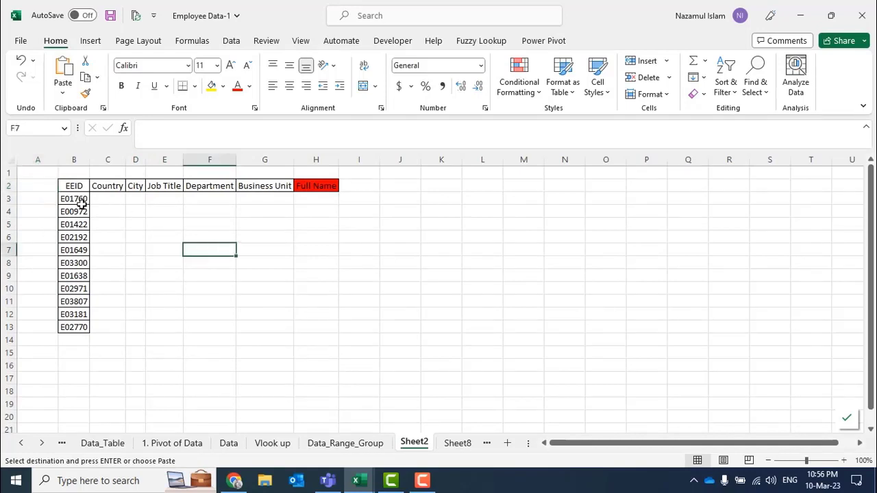
left_click_drag(74, 199, 80, 321)
key("Delete")
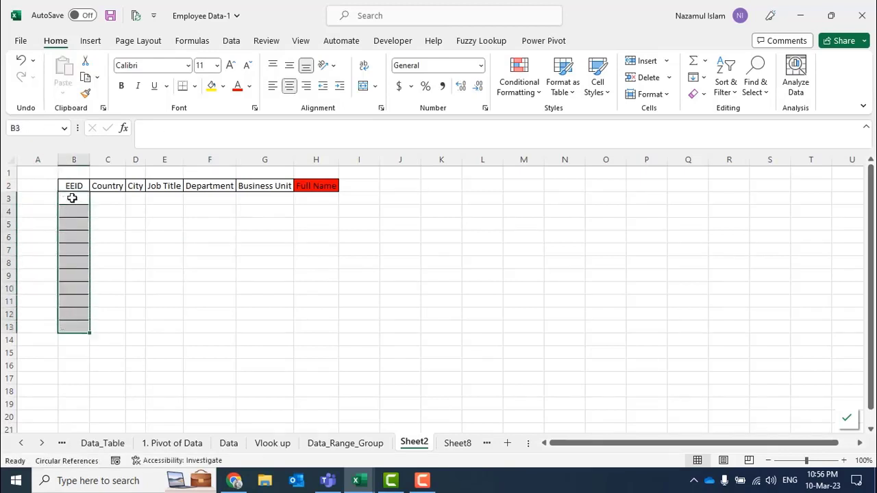
Start a Data Validation rule for cell B3 on Sheet2 that allows a List
left_click(70, 198)
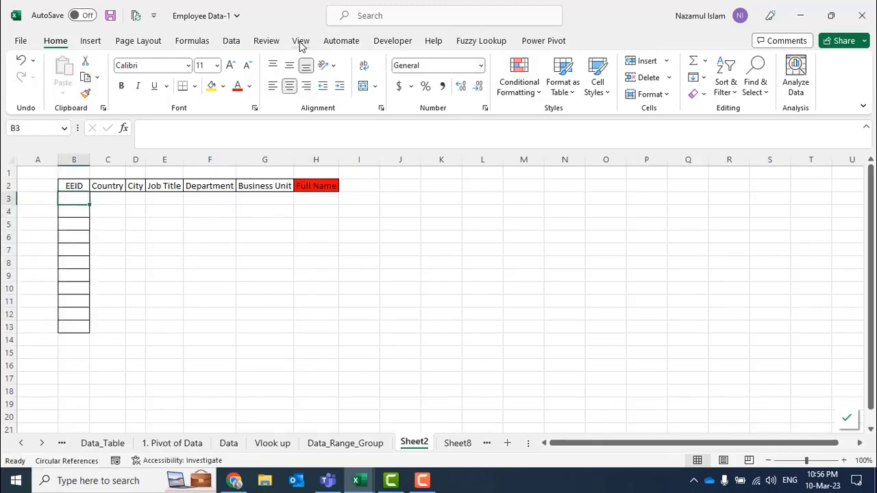
left_click(233, 41)
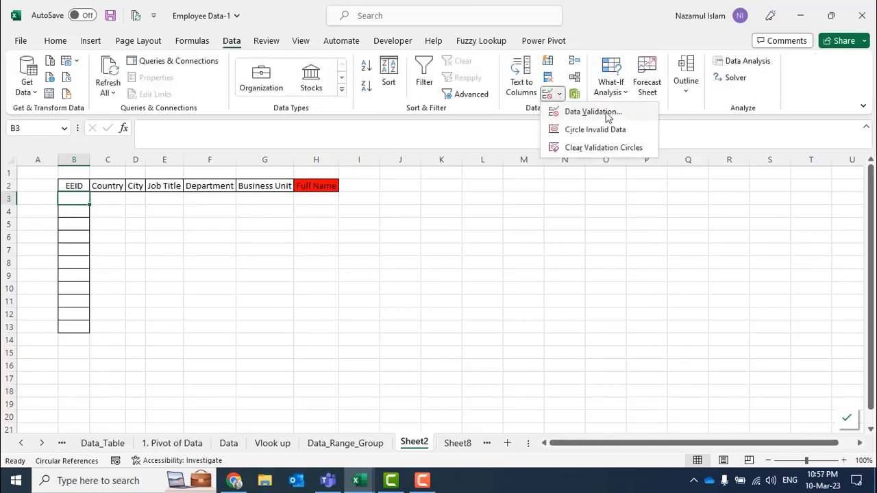
left_click(607, 114)
left_click(363, 192)
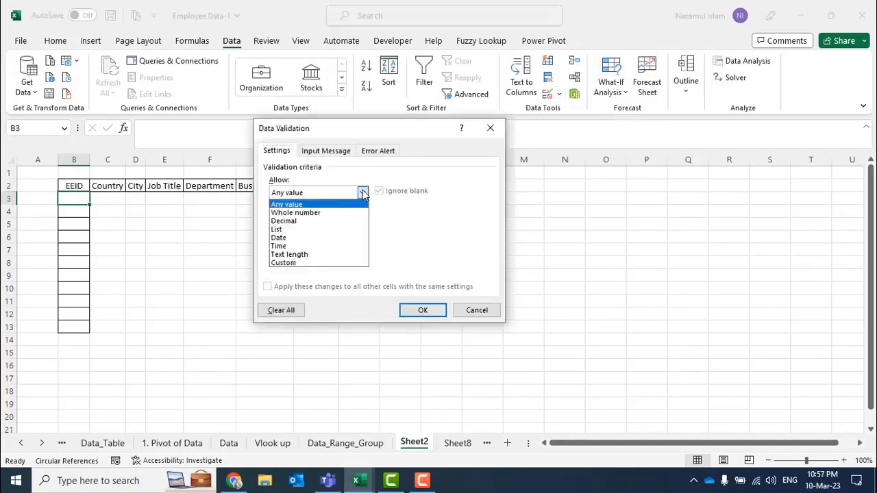
left_click(292, 229)
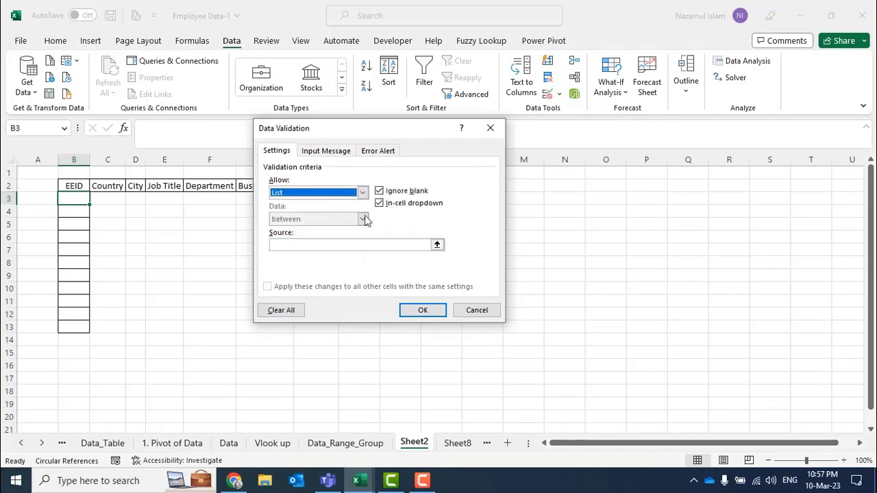
left_click(419, 244)
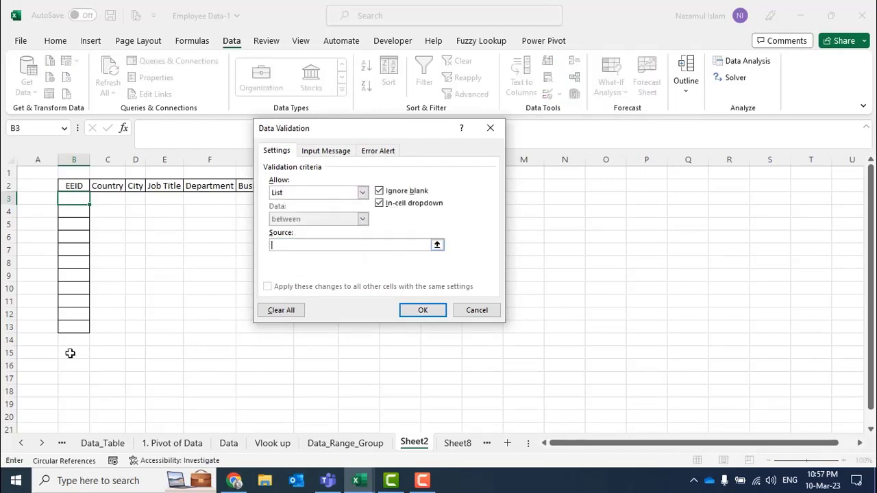
Set the validation list source to =Data_Range_Group!$B$2:$B$1001 and apply the rule
left_click(345, 443)
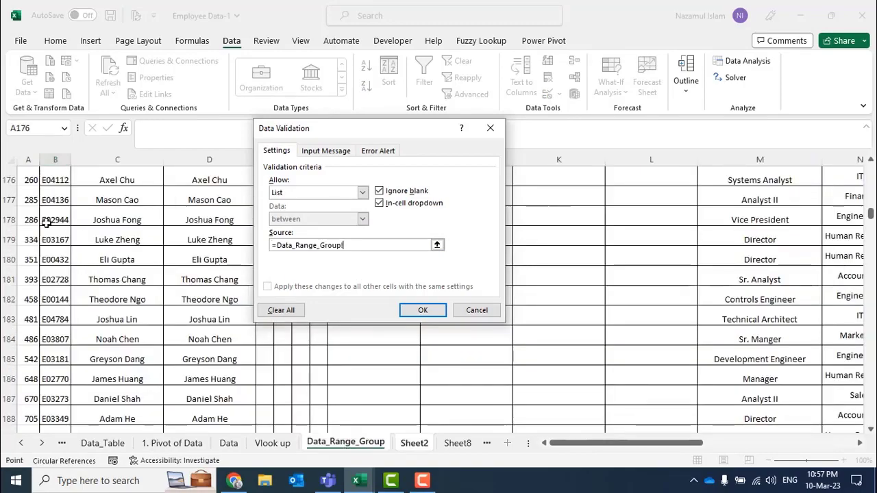
scroll(48, 212, "up", 19)
scroll(51, 197, "up", 12)
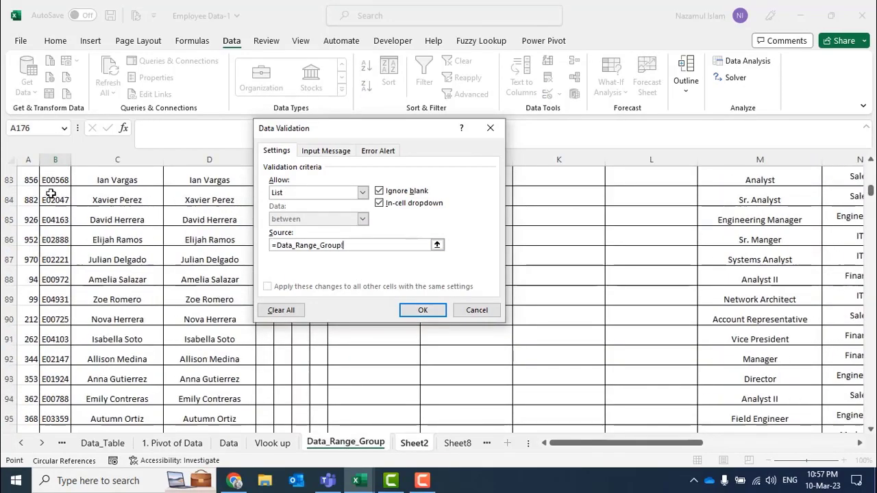
left_click(54, 187)
key("ctrl+Up")
left_click(56, 192)
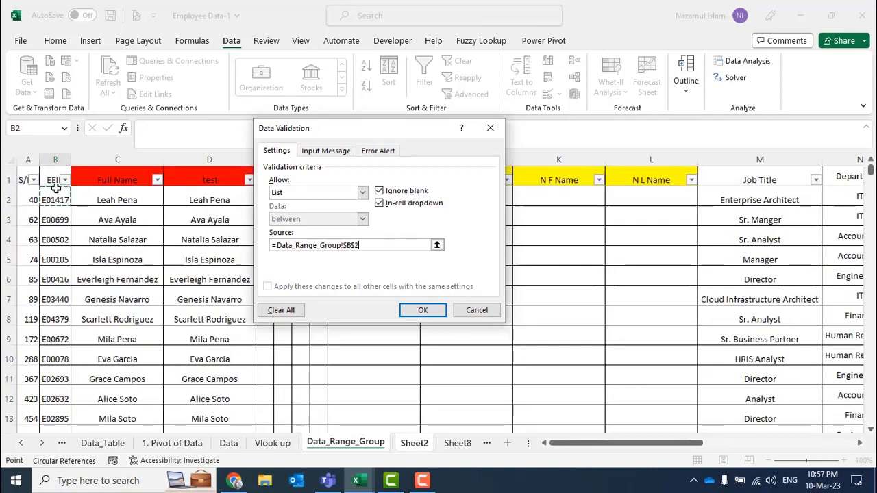
key("ctrl+shift+Down")
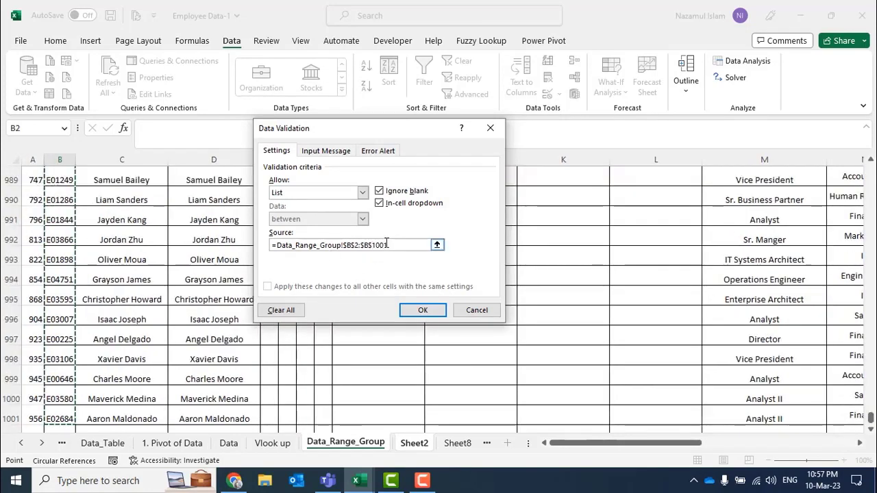
left_click(423, 310)
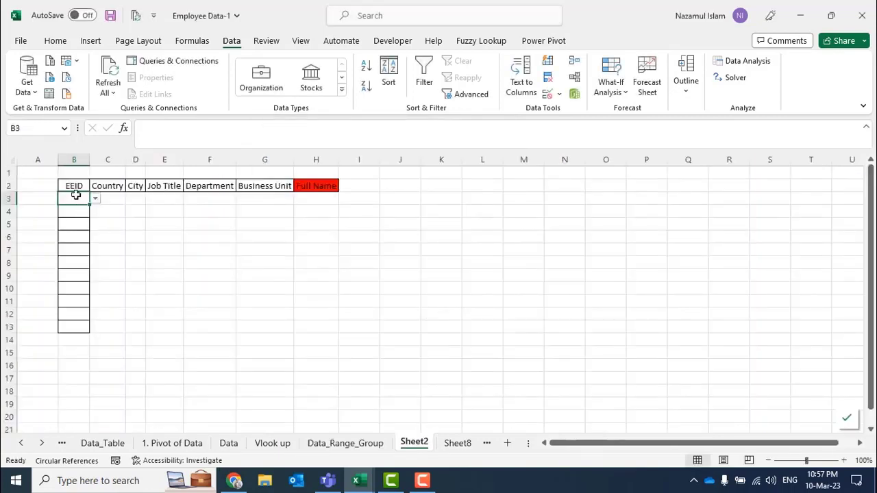
Check the EEID choices offered in B3's drop-down list without picking one, and reselect B3
left_click(96, 199)
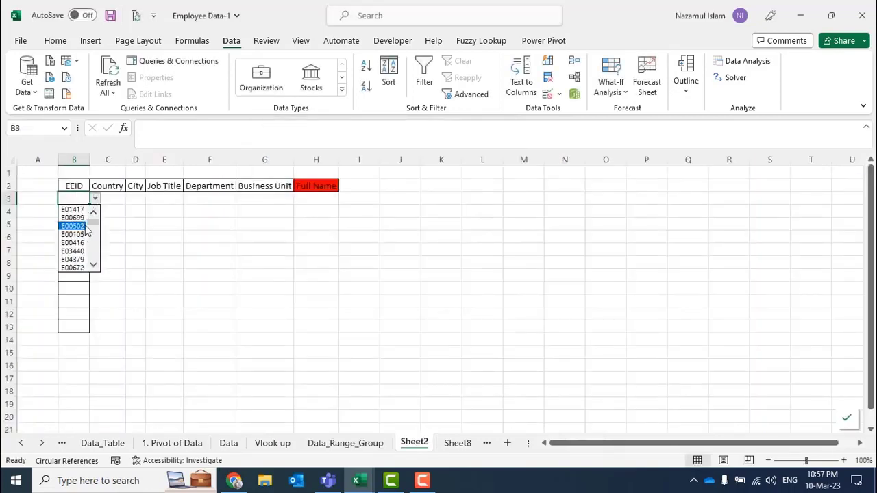
left_click_drag(95, 226, 127, 220)
key("Escape")
left_click(130, 233)
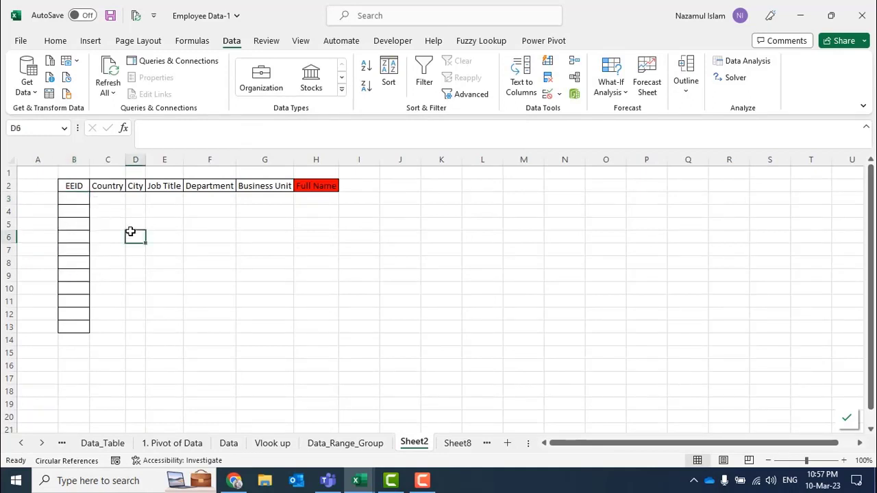
left_click(75, 198)
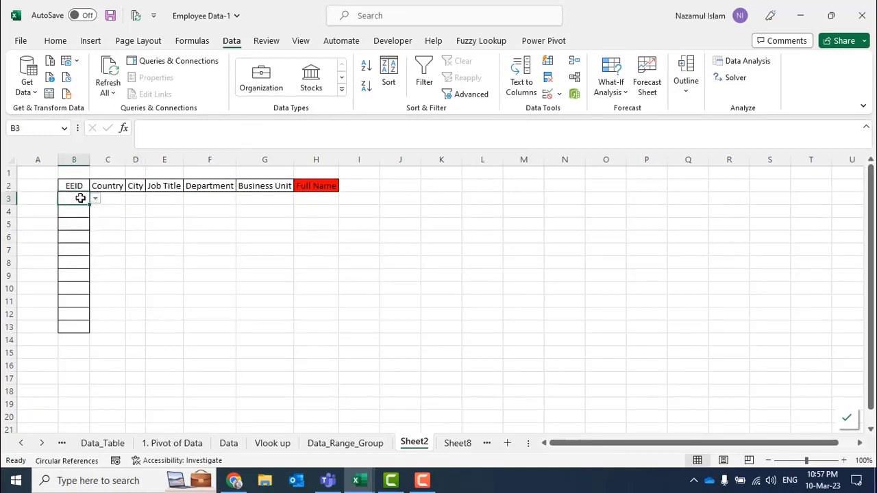
Choose the third employee ID from the EEID drop-down list in cell B3 on Sheet2
left_click(140, 217)
left_click(112, 197)
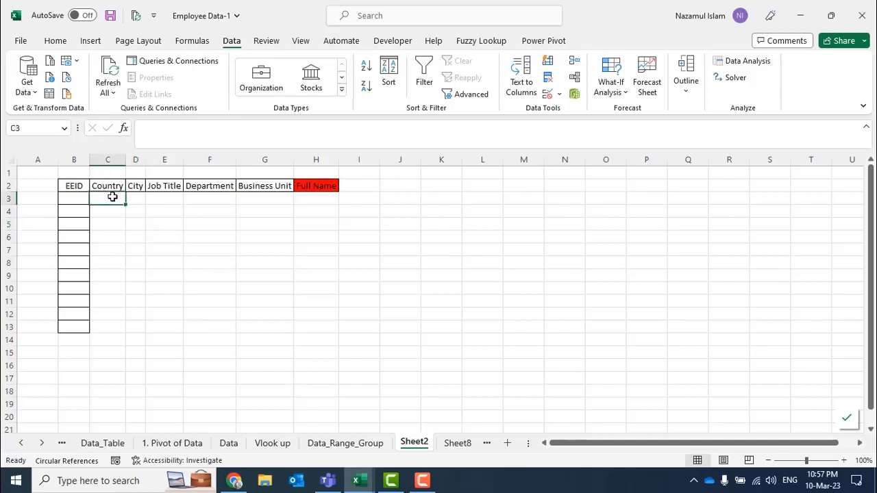
left_click(74, 198)
left_click(95, 198)
key("Escape")
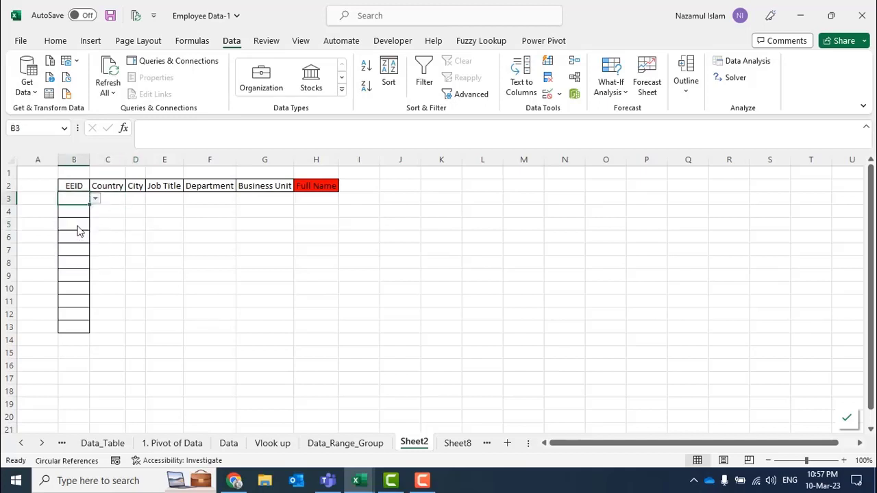
left_click(79, 231)
left_click(112, 212)
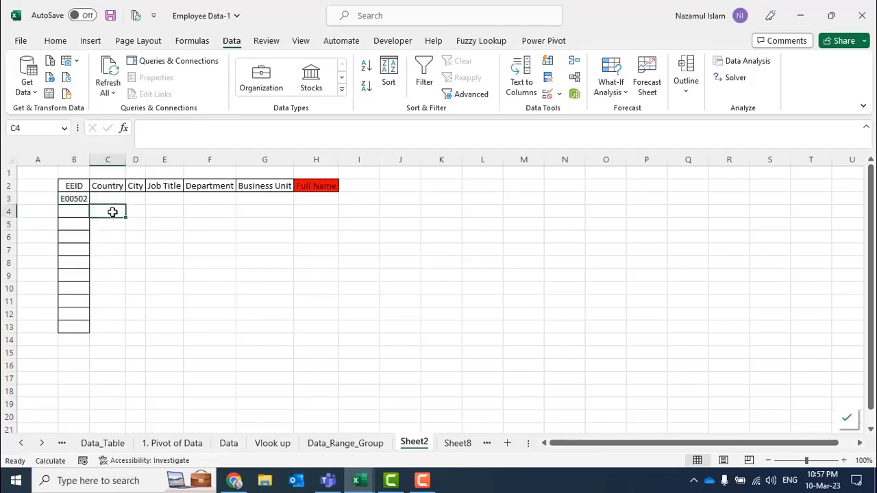
left_click(109, 197)
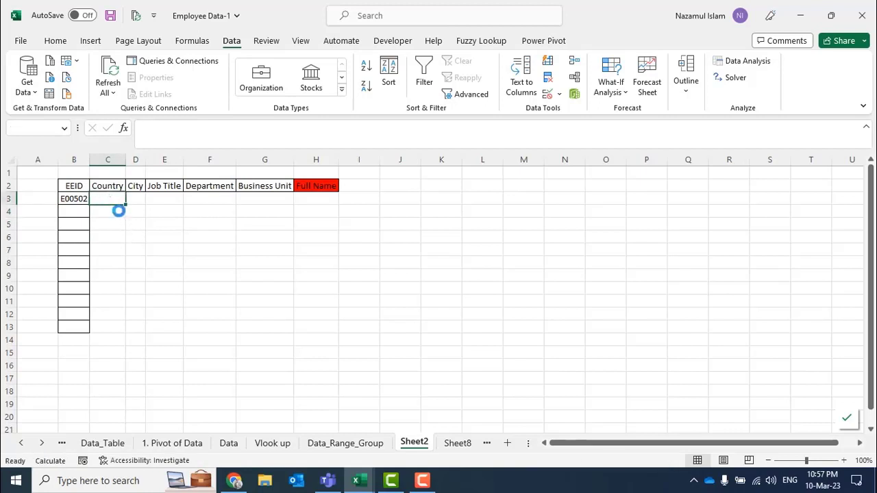
left_click(690, 224)
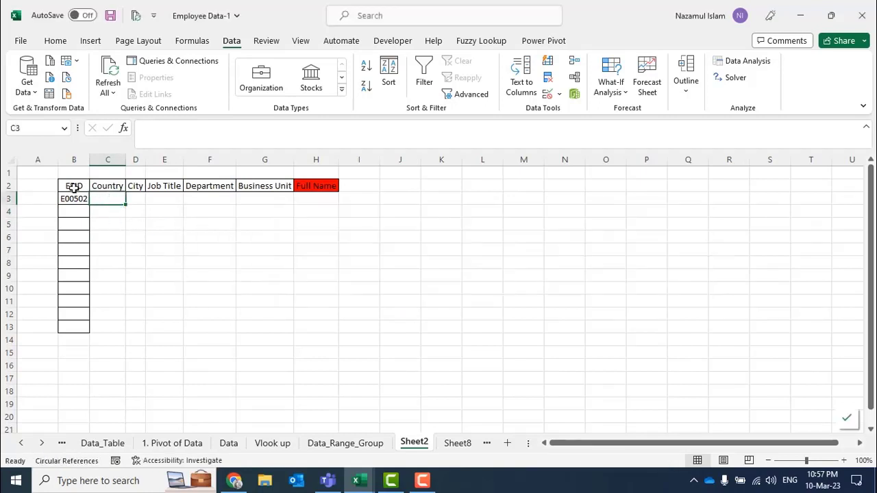
Copy the lookup table's header row and first ID row, B2:H3, to a second table starting at L2
left_click_drag(73, 188, 325, 194)
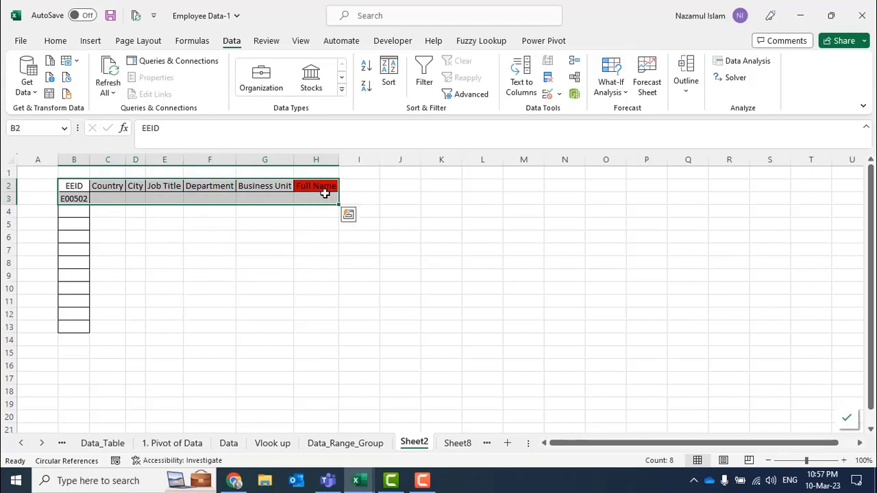
key("ctrl+c")
left_click(472, 185)
key("ctrl+v")
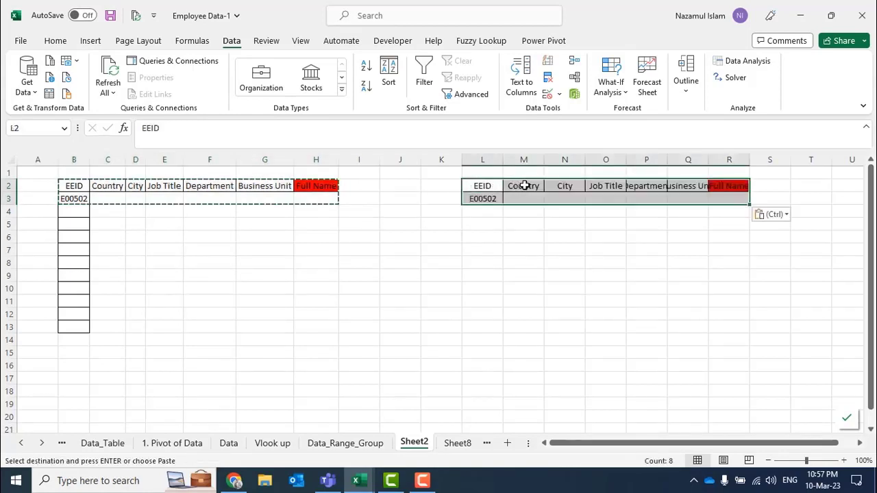
left_click(481, 311)
left_click(102, 197)
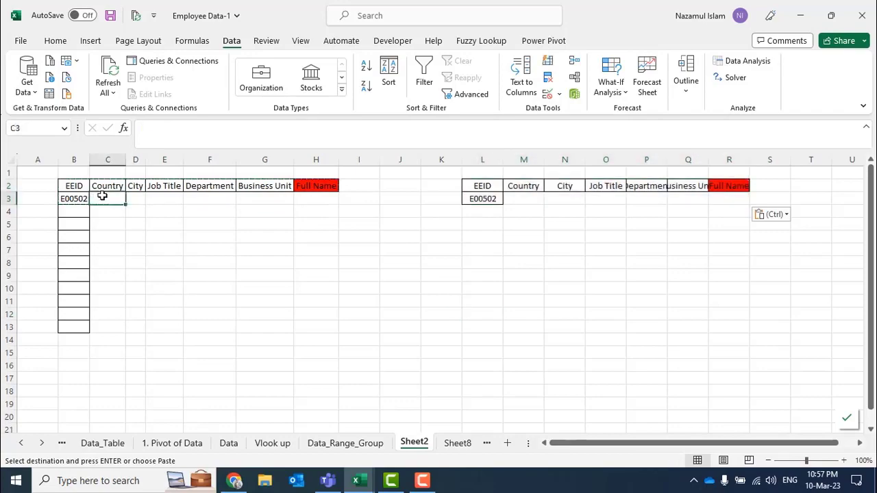
Insert a blank row above the header row on the Data_Range_Group sheet
left_click(346, 443)
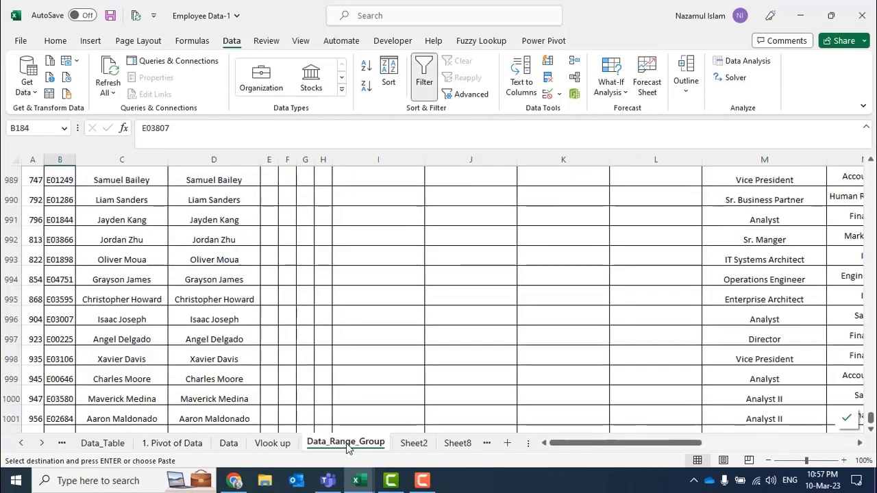
scroll(103, 253, "up", 20)
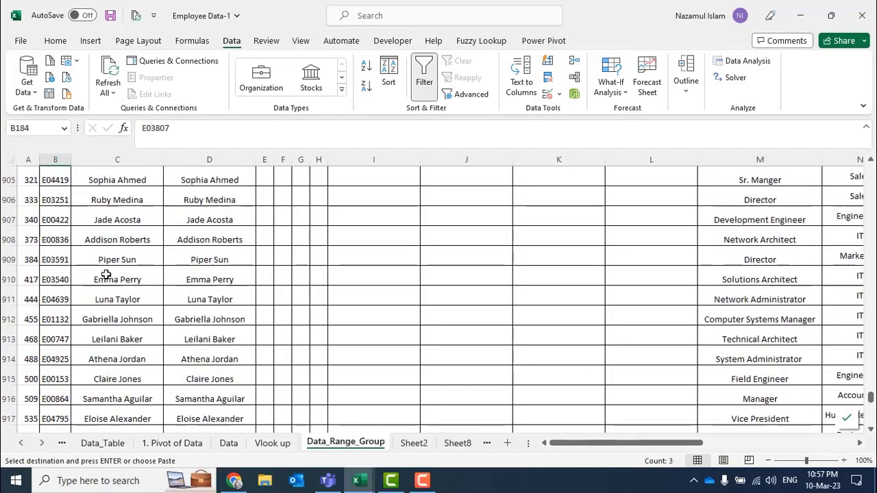
scroll(106, 275, "up", 19)
left_click(106, 274)
key("Left")
key("ctrl+Up")
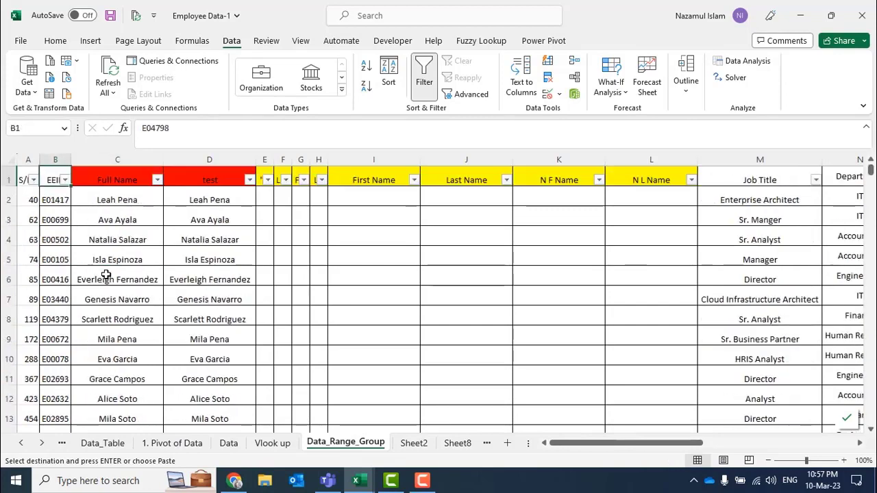
right_click(15, 183)
left_click(45, 310)
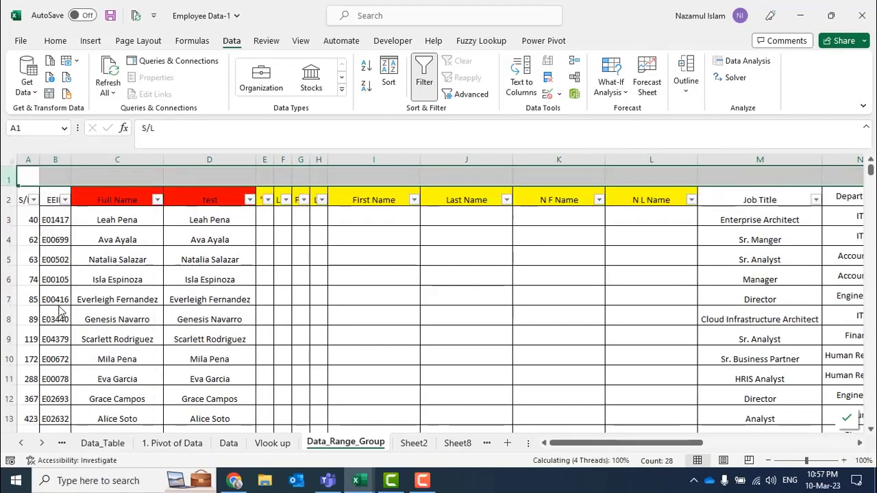
Number the columns in row 1 of Data_Range_Group, entering 1 in B1 and 2 in C1 and filling the series across to 28 in AC1
left_click(117, 256)
left_click(58, 176)
type("1")
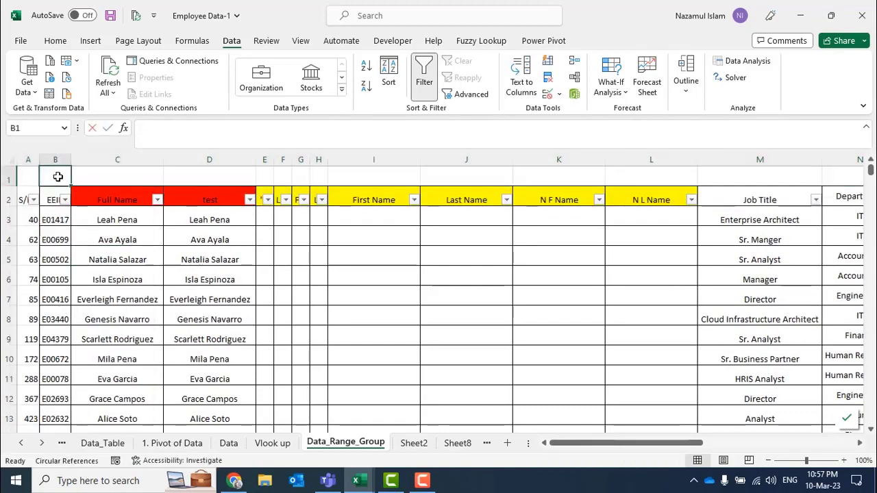
key("Return")
left_click(58, 177)
key("Right")
type("2")
key("Return")
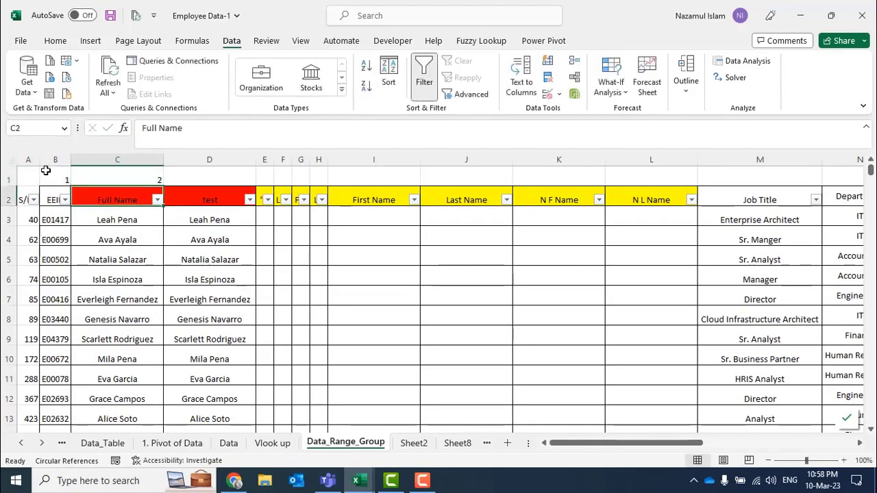
left_click_drag(58, 180, 864, 182)
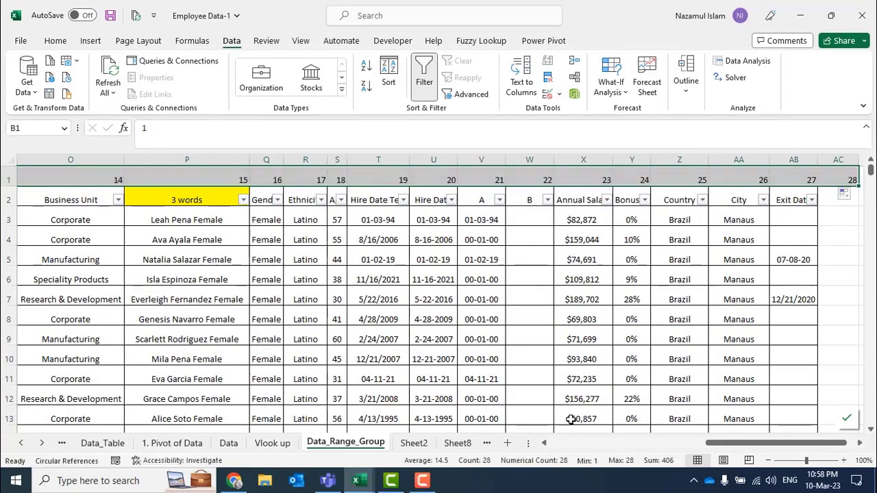
Start a VLOOKUP formula in the Country cell C3 on Sheet2 with B3 as the lookup value
left_click(414, 442)
left_click(151, 250)
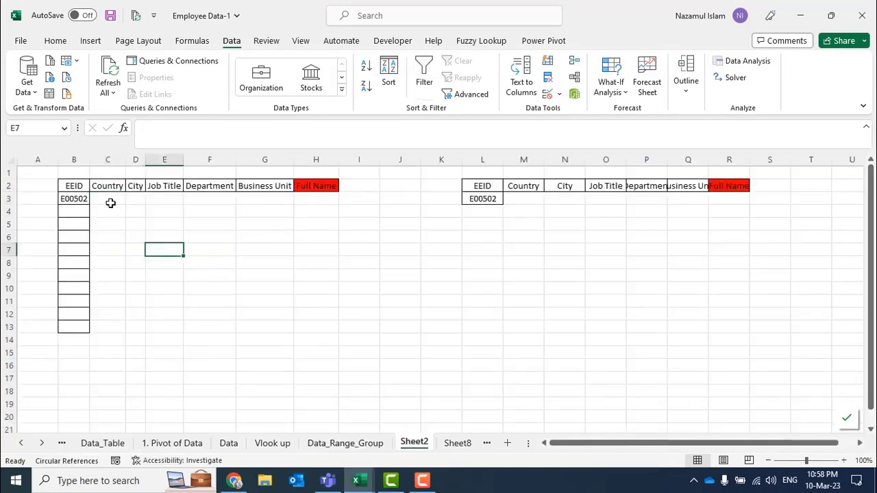
left_click(110, 203)
type("=v")
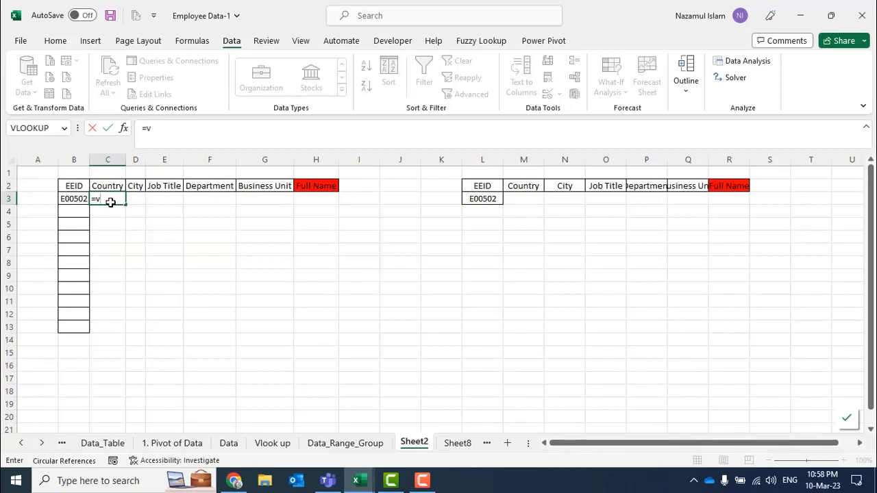
type("l")
key("Tab")
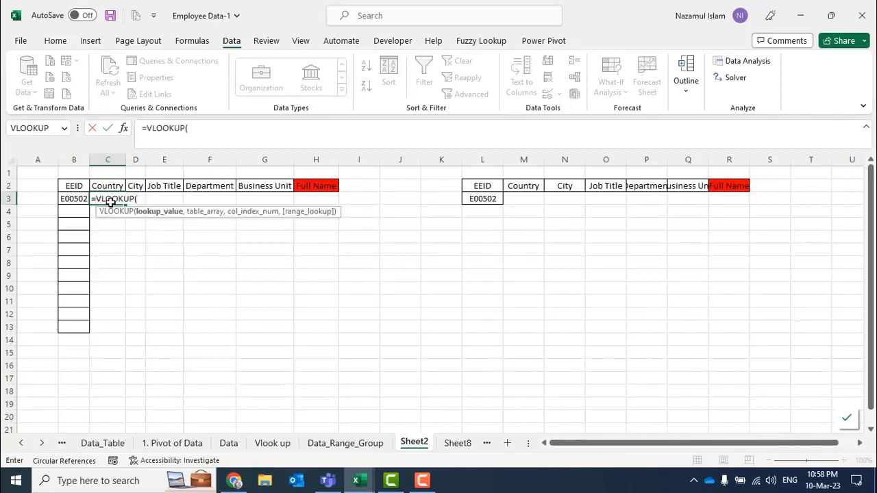
key("Left")
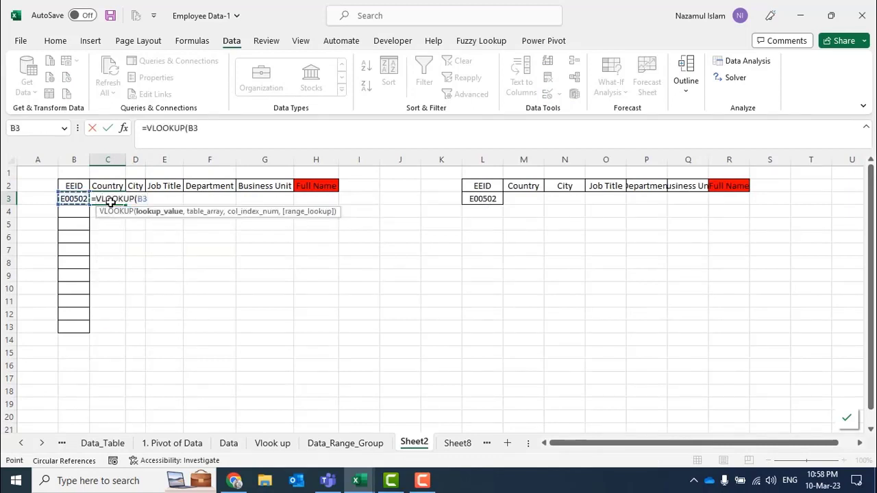
type(",")
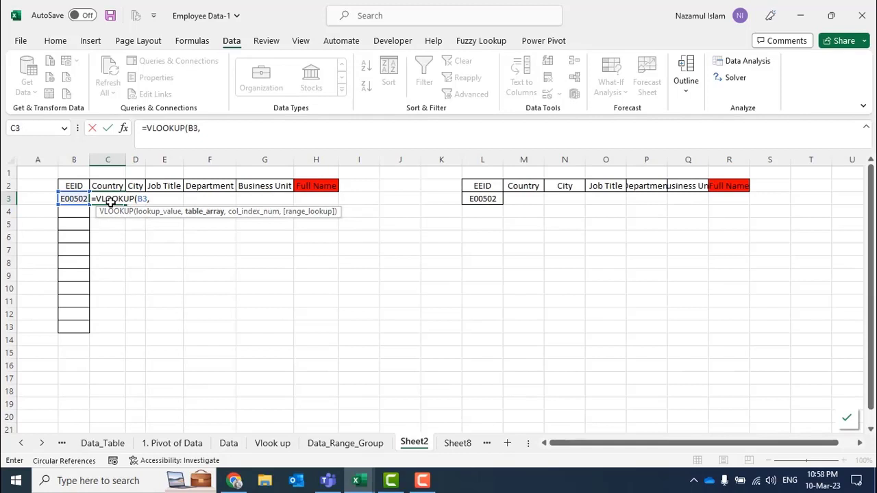
Set the VLOOKUP's table array to Data_Range_Group!B2:AB1002, starting from the EEID header
left_click(209, 128)
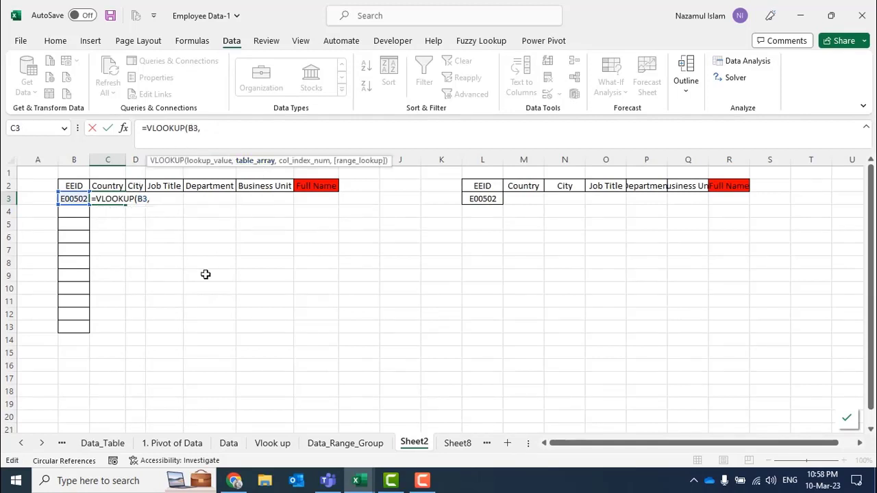
left_click(339, 445)
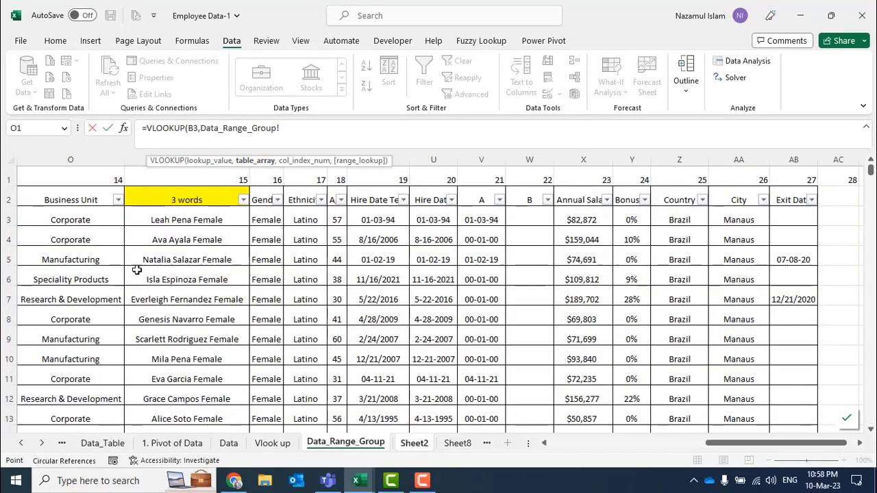
left_click_drag(843, 445, 534, 445)
left_click(52, 192)
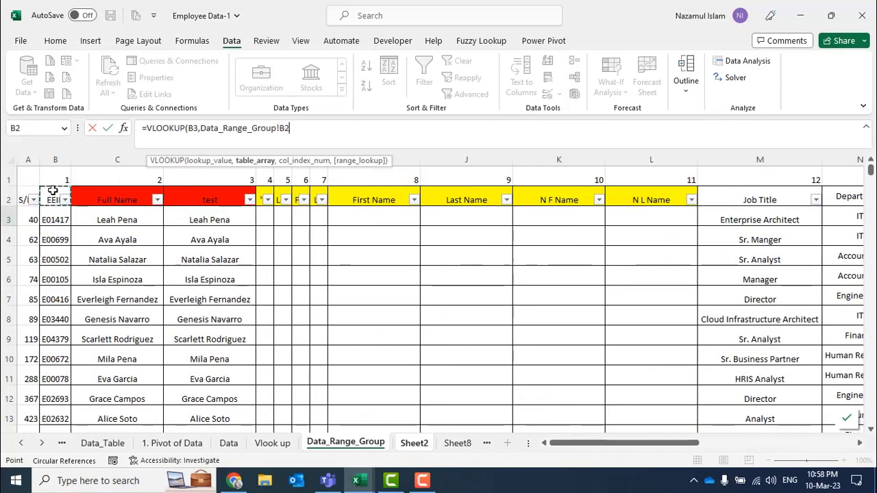
key("ctrl+shift+Right")
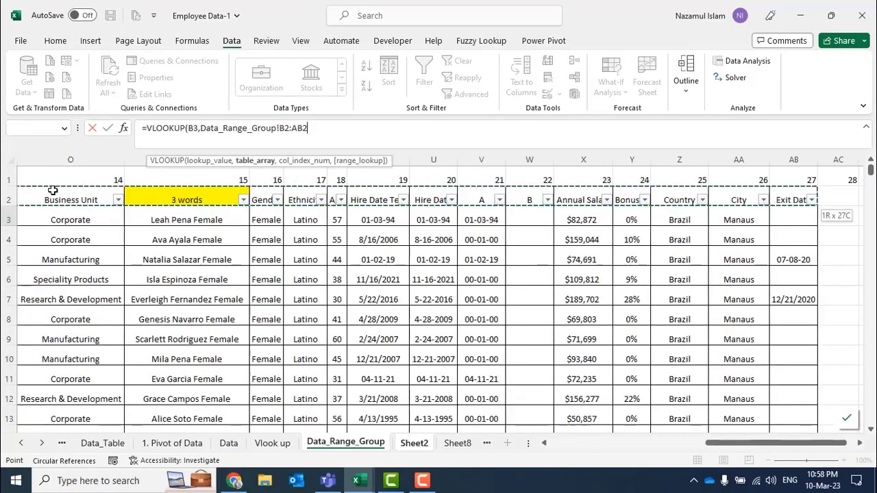
key("ctrl+shift+Down")
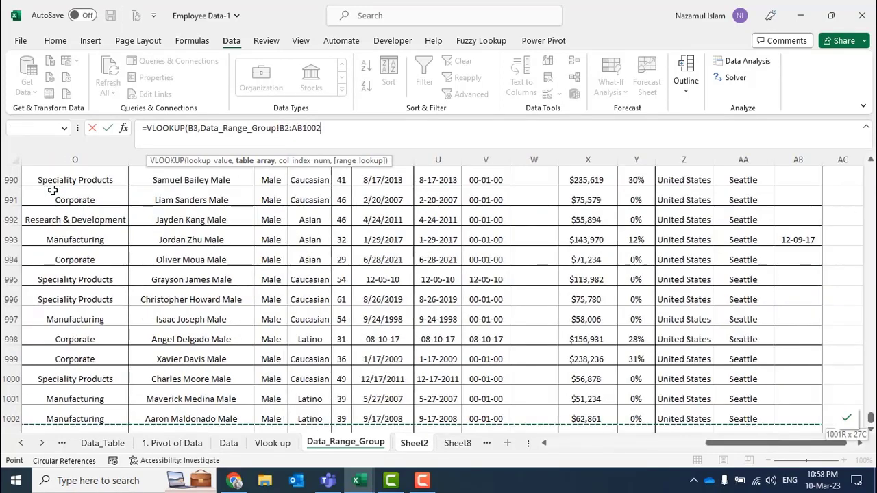
Enter 1 as the VLOOKUP's column index and move on to its range lookup argument
left_click(357, 127)
type(",")
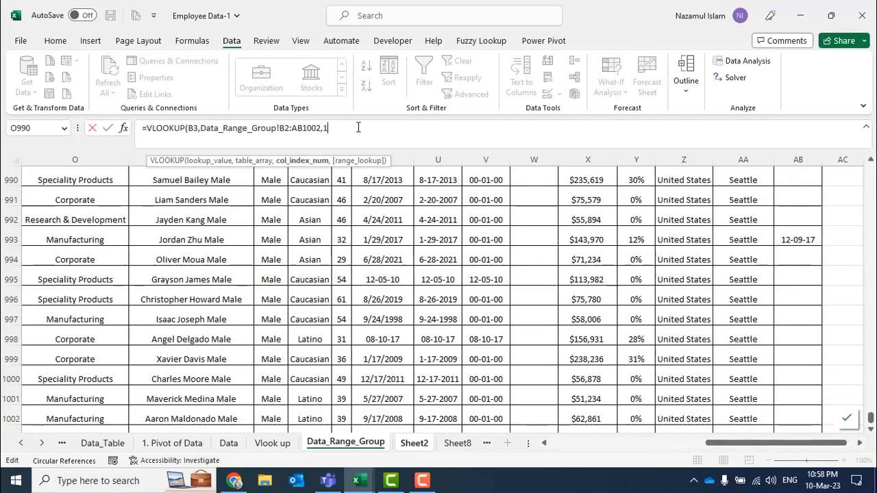
type("1,")
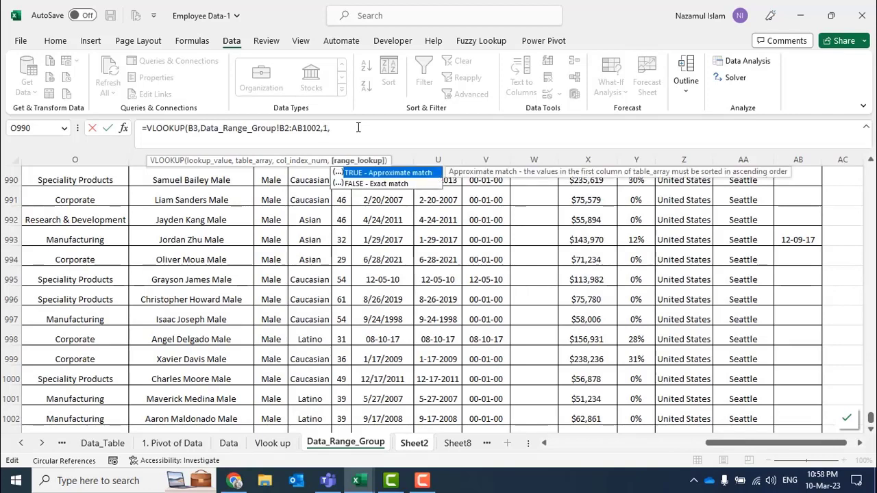